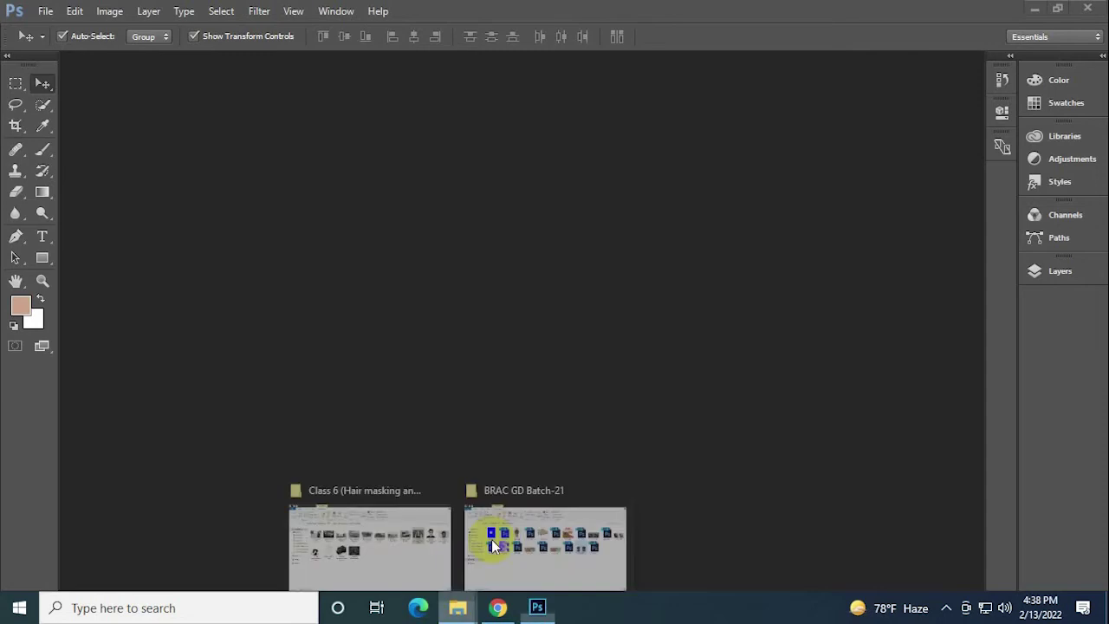
# Open '14 Hair masking-before -after.jpg' from the Class 6 folder in Photoshop.
pyautogui.click(396, 538)
pyautogui.moveTo(892, 205); pyautogui.dragTo(568, 355)
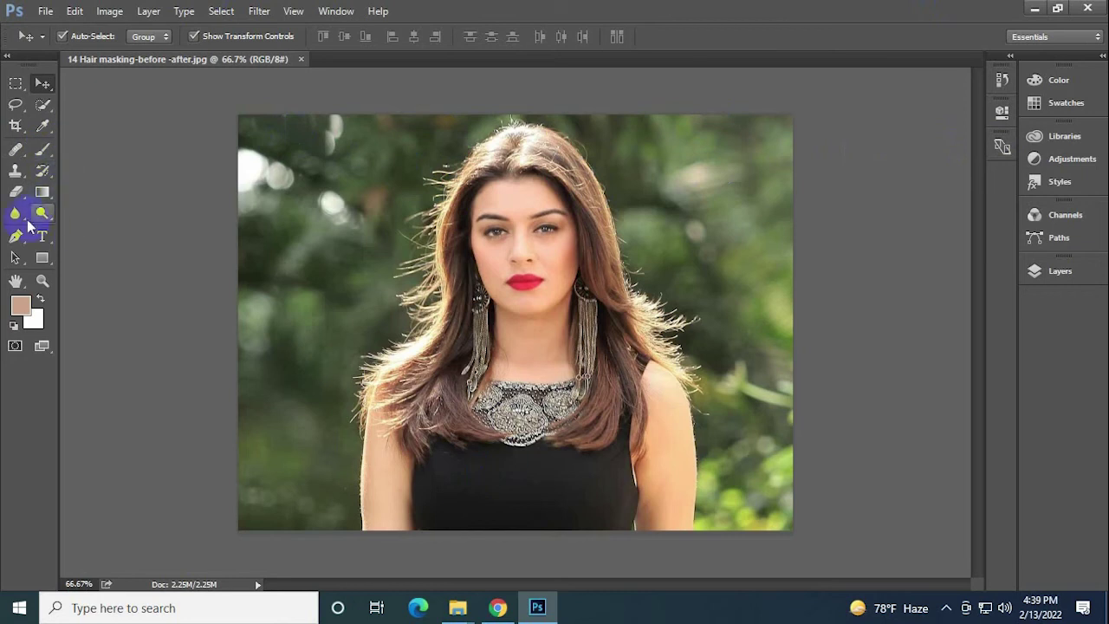
# Select the standard Pen Tool from the pen tool group.
pyautogui.click(14, 235)
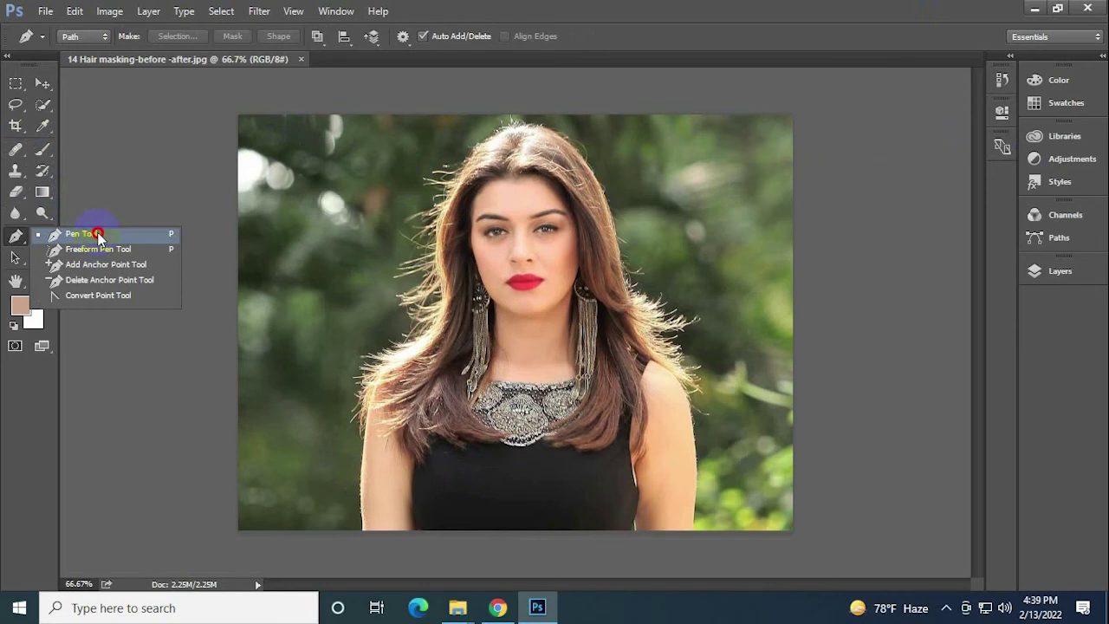
pyautogui.click(98, 235)
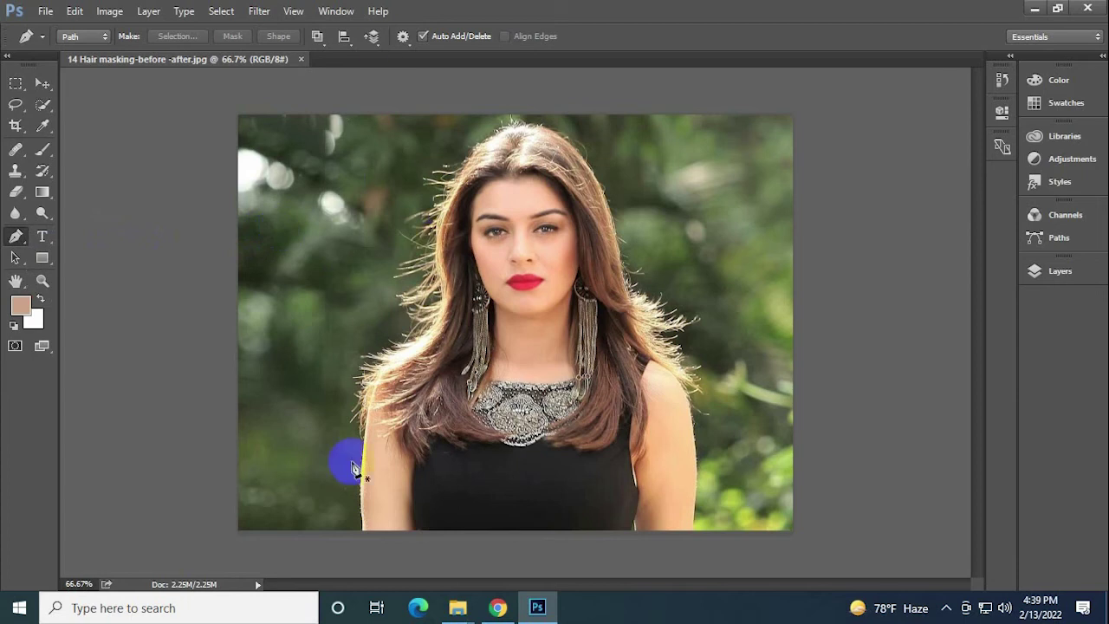
# Zoom to 300% and start the path below the arm, curving up its lower edge.
pyautogui.scroll(2, 364, 549)
pyautogui.scroll(1, 364, 547)
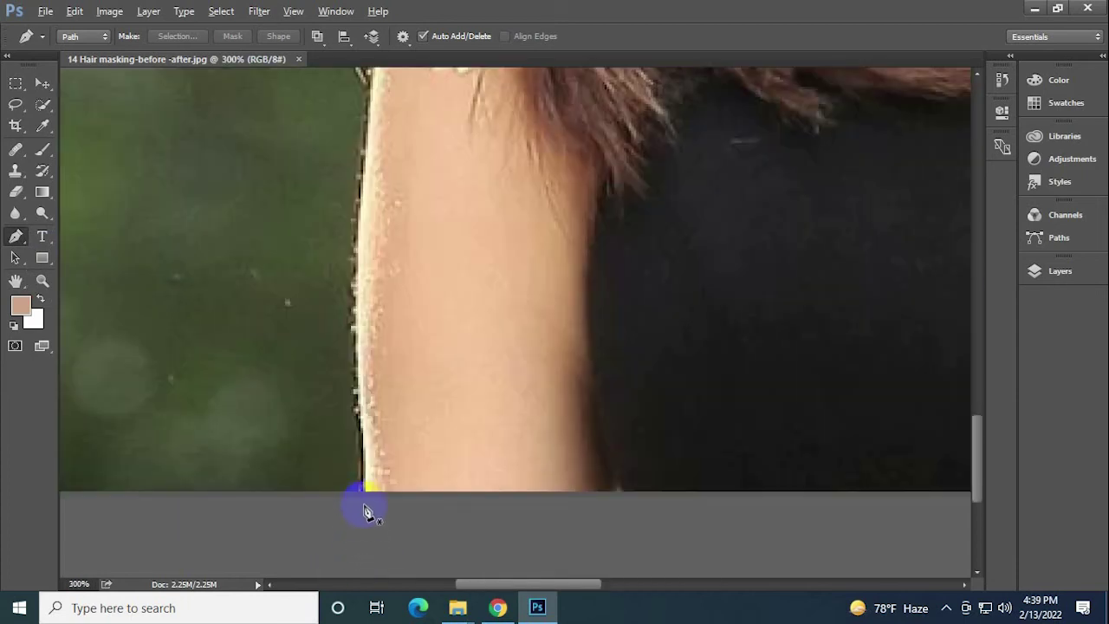
pyautogui.click(363, 499)
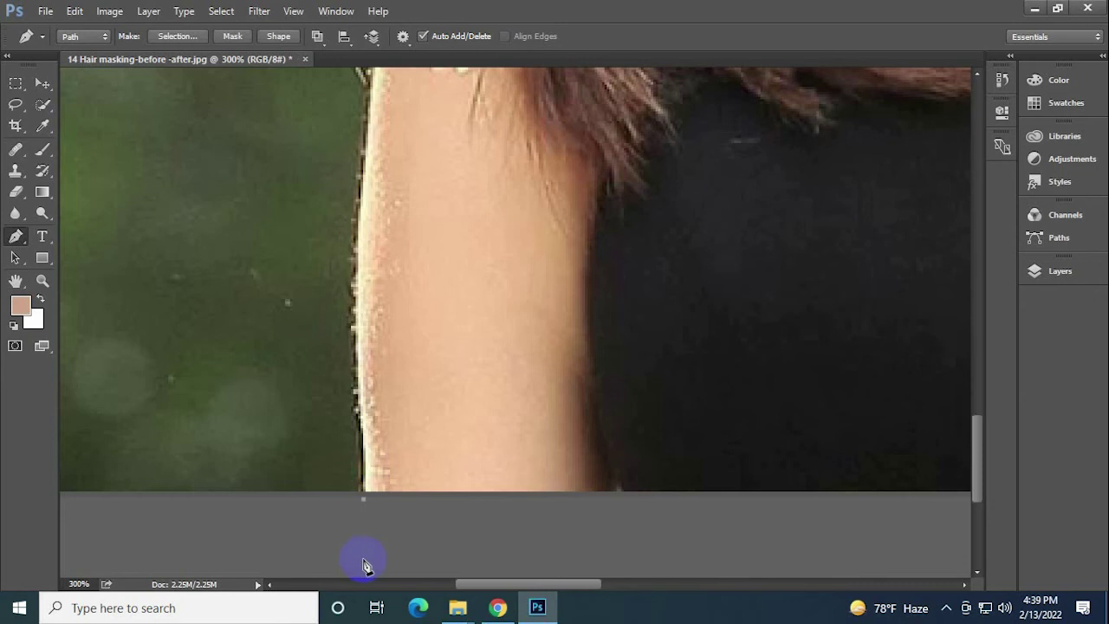
pyautogui.click(364, 422)
pyautogui.click(358, 360)
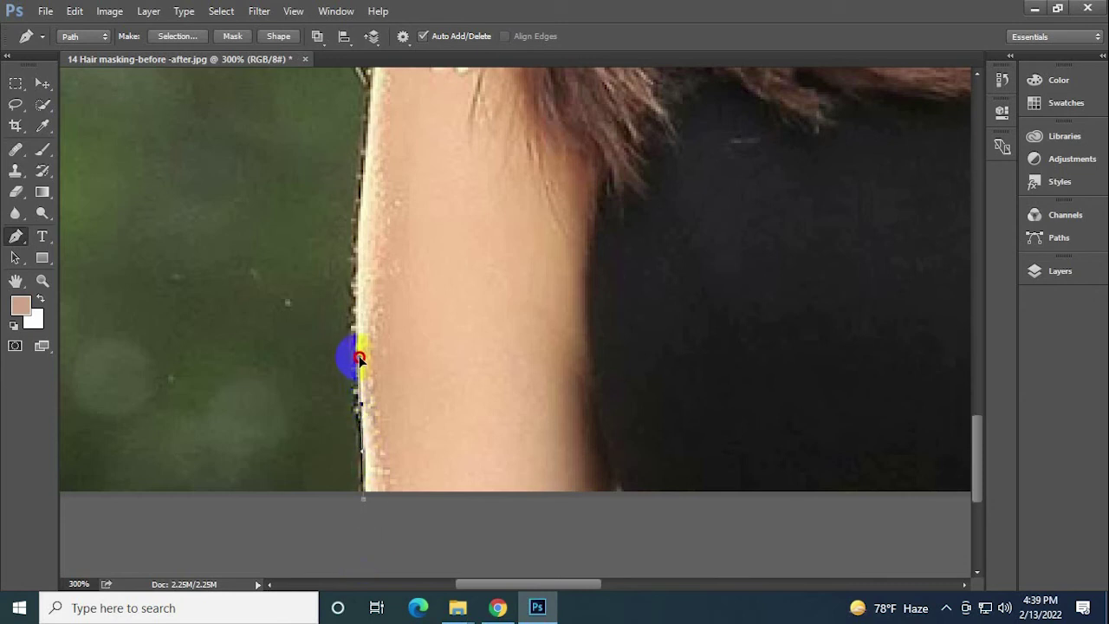
pyautogui.moveTo(359, 358); pyautogui.dragTo(357, 355)
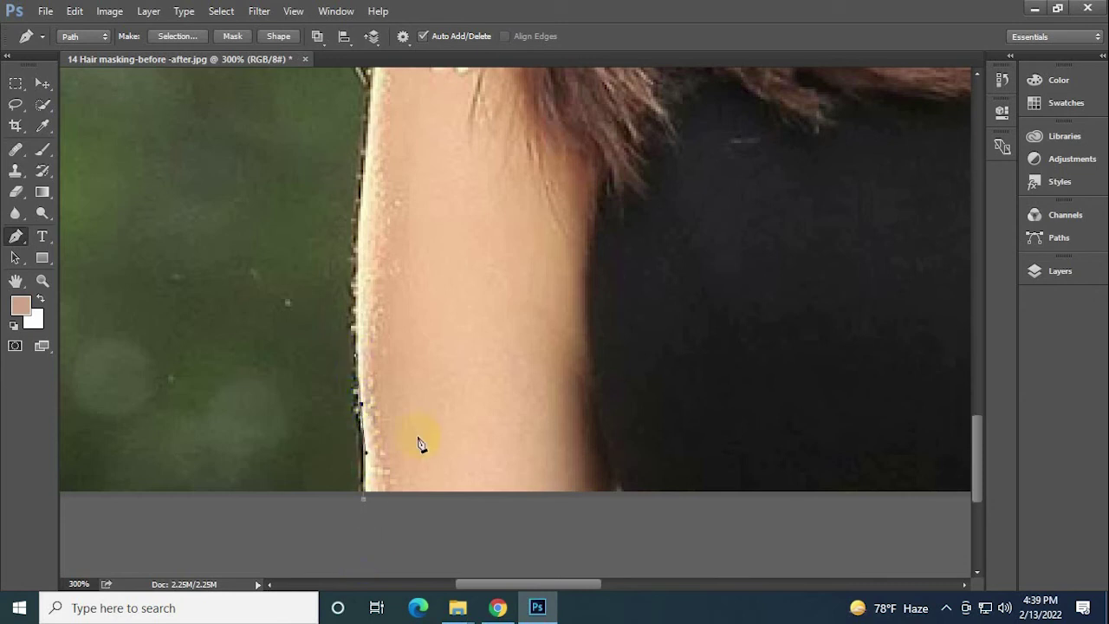
# Continue the curved path up the upper arm, removing the last point's outgoing handle.
pyautogui.moveTo(394, 312); pyautogui.dragTo(364, 437)
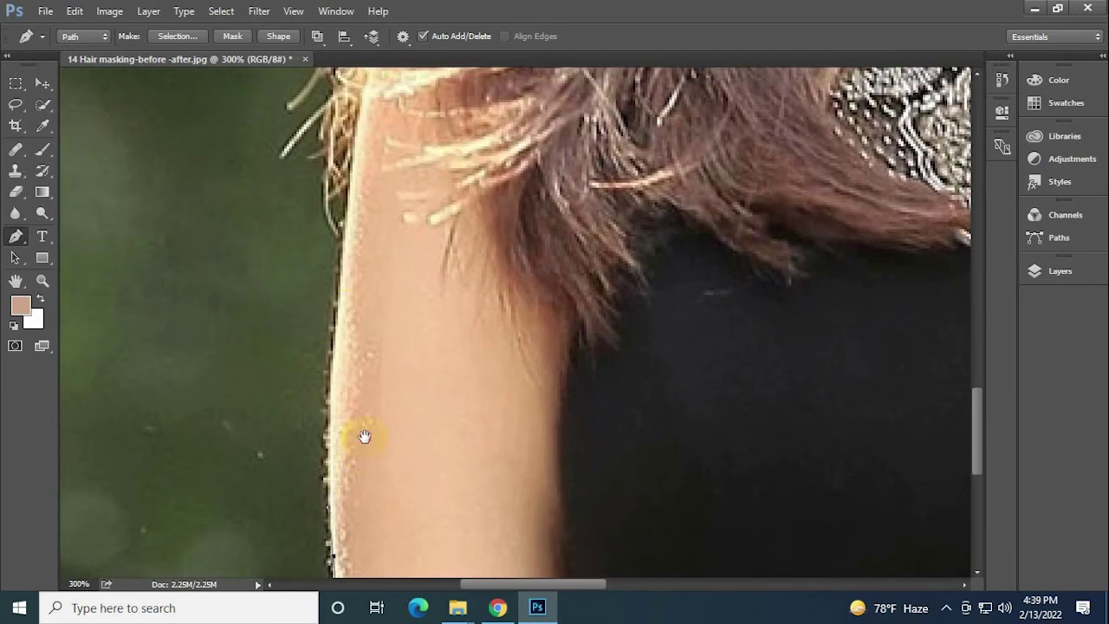
pyautogui.click(341, 273)
pyautogui.moveTo(342, 258); pyautogui.dragTo(350, 219)
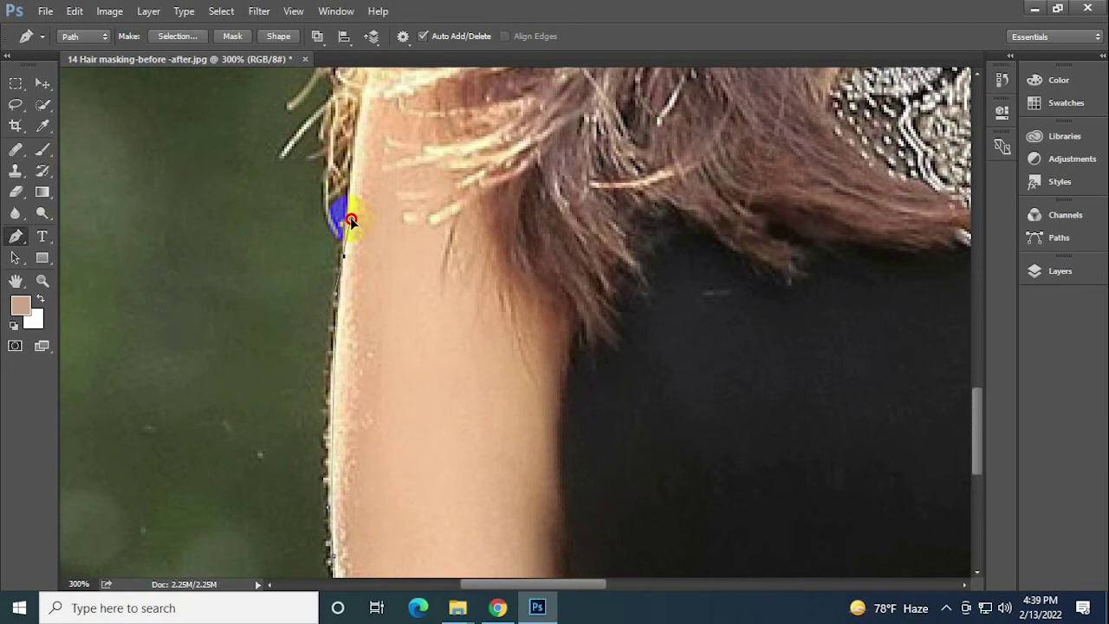
pyautogui.moveTo(357, 211)
pyautogui.mouseDown()
pyautogui.moveTo(339, 209)
pyautogui.moveTo(353, 207)
pyautogui.mouseUp()
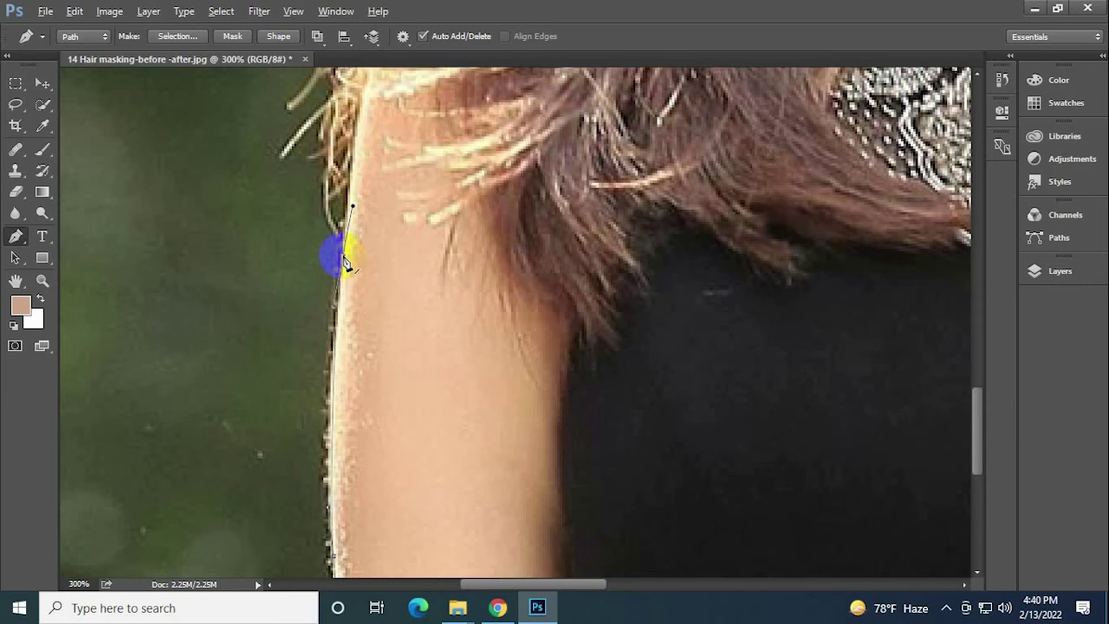
pyautogui.click(343, 258)
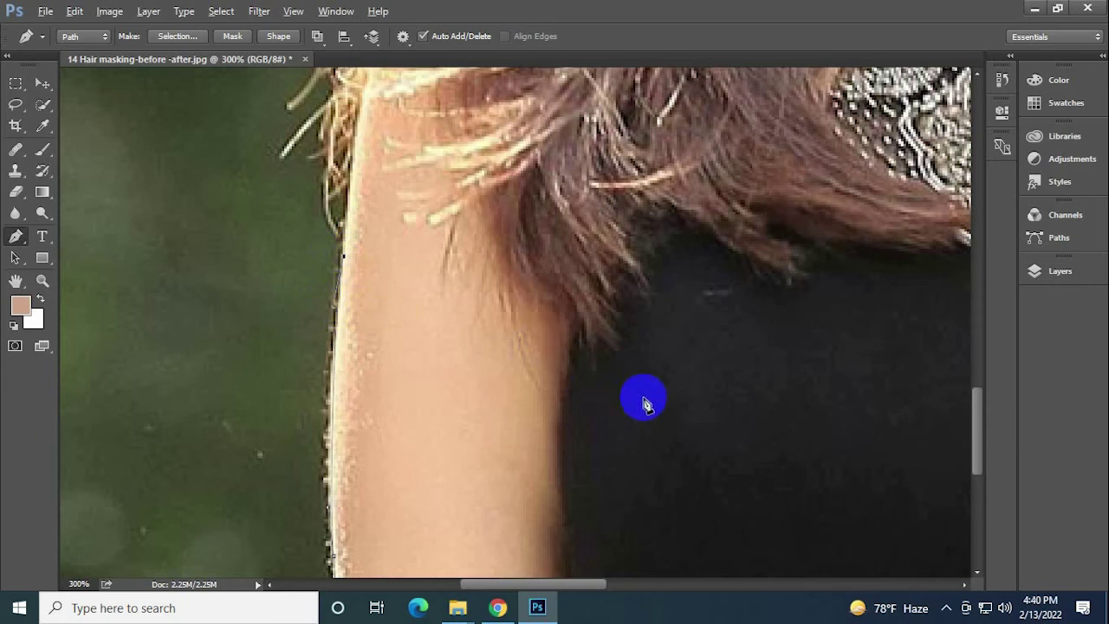
# Zoom to 200% and trace points up from where the hair meets the shoulder.
pyautogui.scroll(-1, 643, 401)
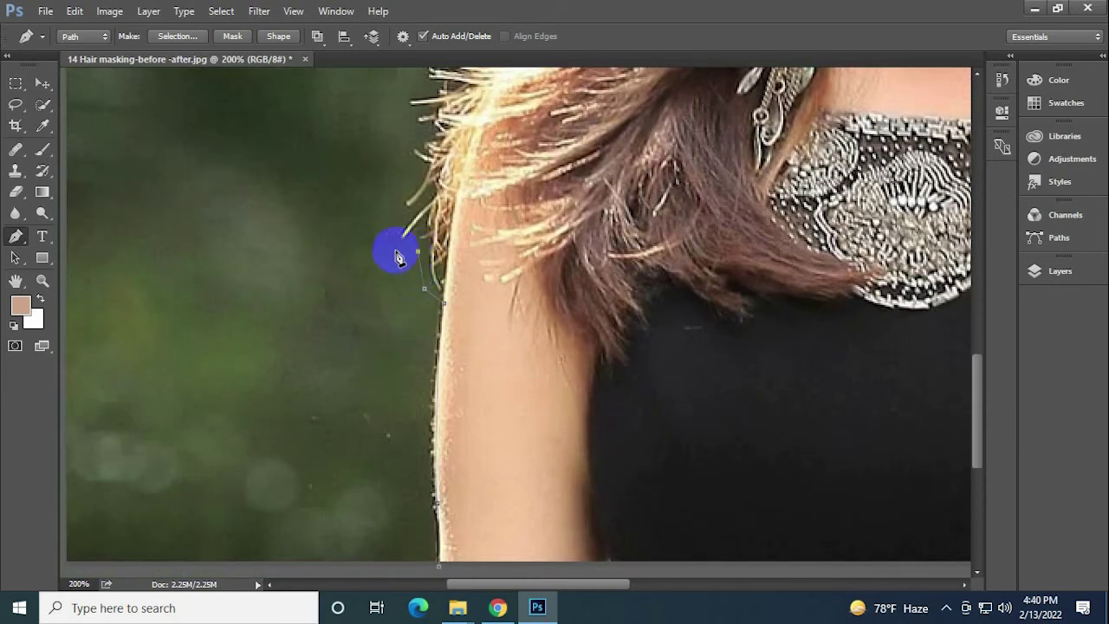
pyautogui.click(397, 252)
pyautogui.click(398, 222)
pyautogui.click(394, 208)
pyautogui.click(408, 190)
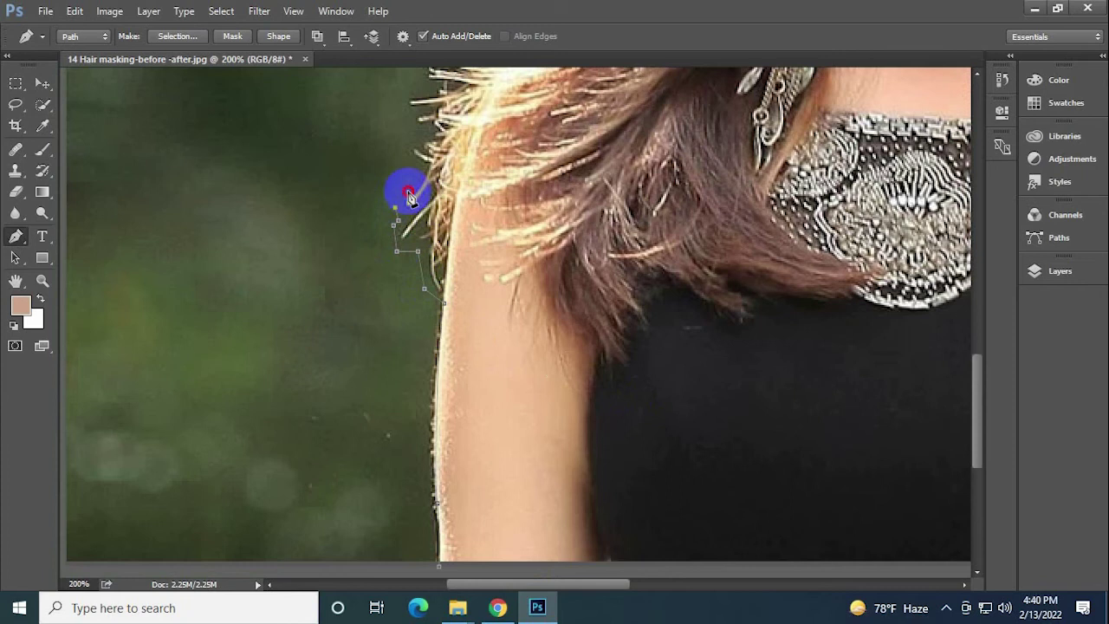
pyautogui.click(413, 176)
pyautogui.click(399, 160)
# Trace the path up the hair beside the neck and along the stray strands.
pyautogui.moveTo(475, 198); pyautogui.dragTo(234, 445)
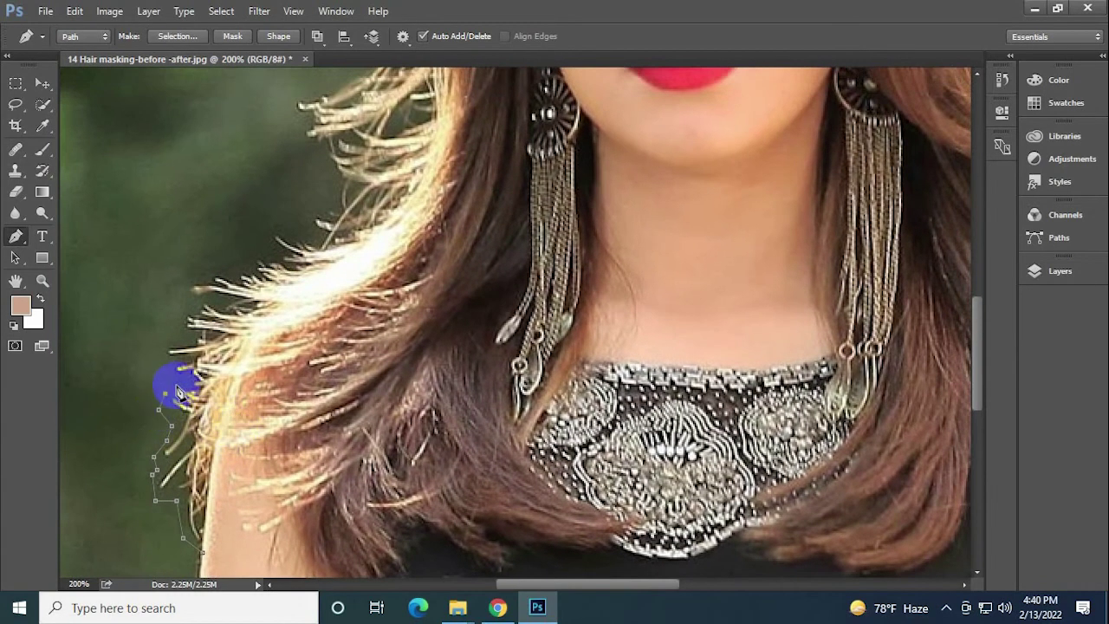
pyautogui.click(179, 370)
pyautogui.click(163, 348)
pyautogui.click(175, 317)
pyautogui.click(212, 297)
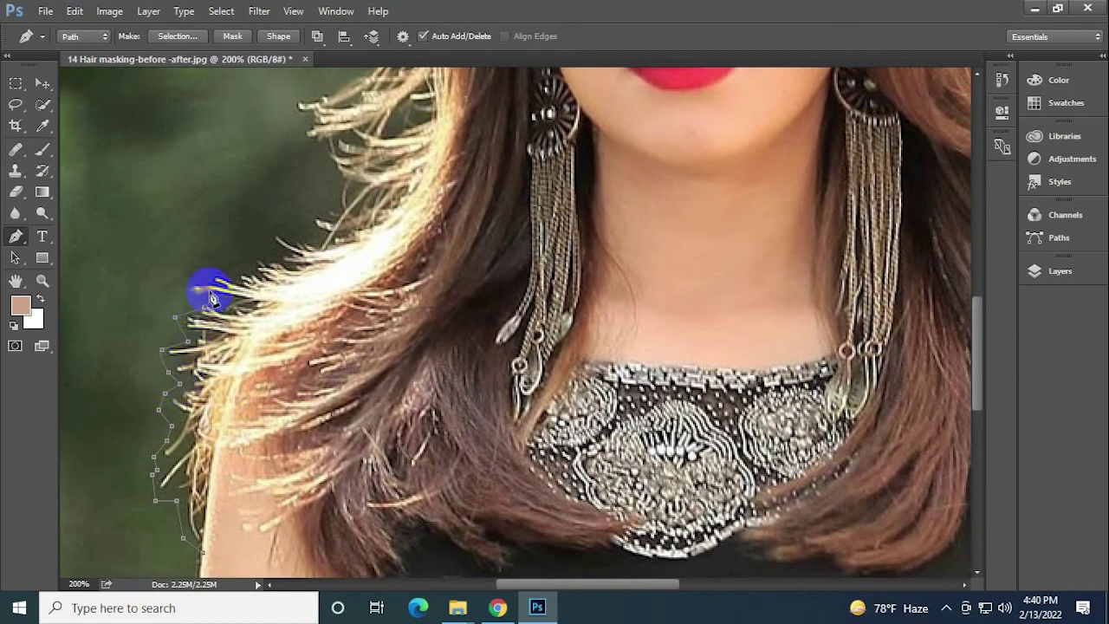
pyautogui.click(209, 281)
pyautogui.click(218, 258)
pyautogui.click(246, 262)
pyautogui.click(263, 247)
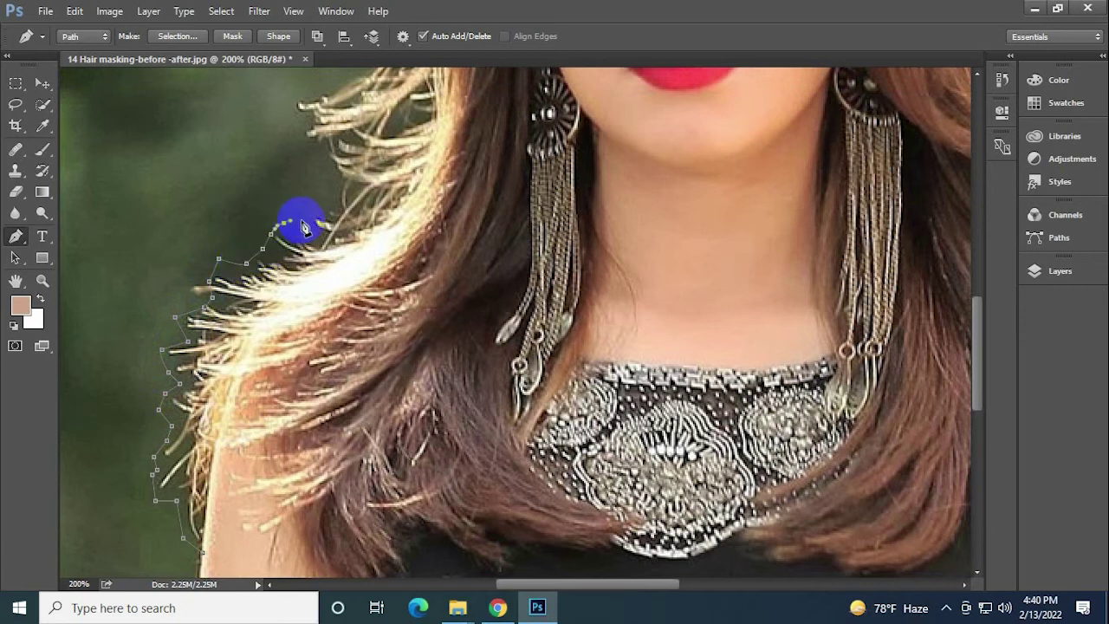
pyautogui.click(301, 219)
pyautogui.click(316, 206)
pyautogui.click(328, 185)
pyautogui.click(323, 165)
# Trace around the loose strands beside the face, out and back along a flyaway strand.
pyautogui.moveTo(428, 290)
pyautogui.mouseDown()
pyautogui.moveTo(422, 338)
pyautogui.moveTo(354, 438)
pyautogui.mouseUp()
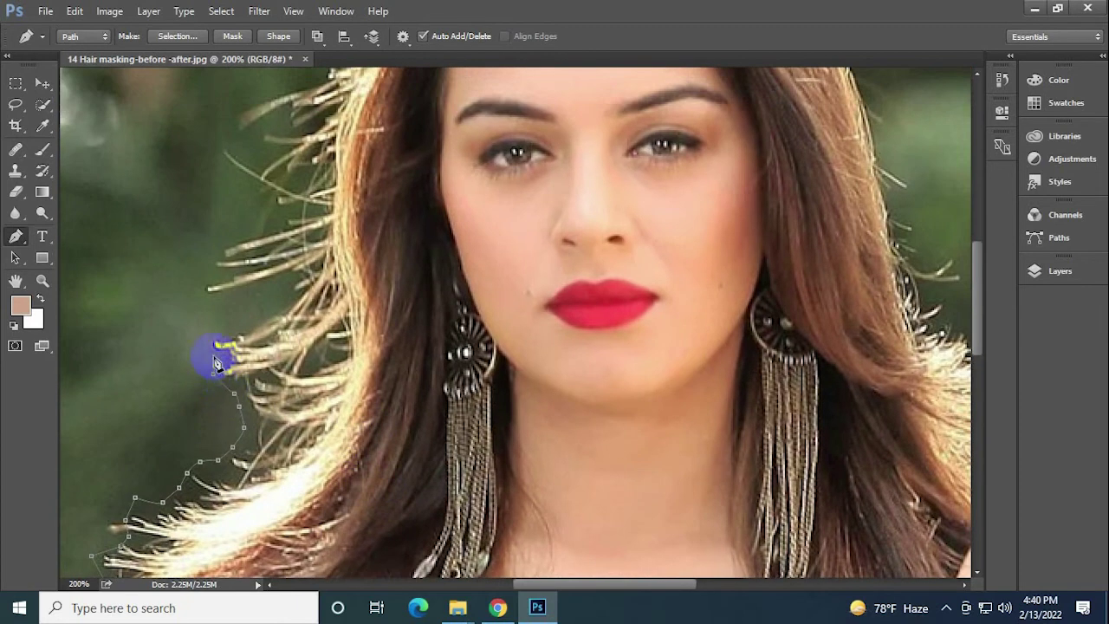
pyautogui.click(256, 317)
pyautogui.click(283, 286)
pyautogui.click(243, 303)
pyautogui.click(214, 305)
pyautogui.click(200, 289)
pyautogui.click(198, 259)
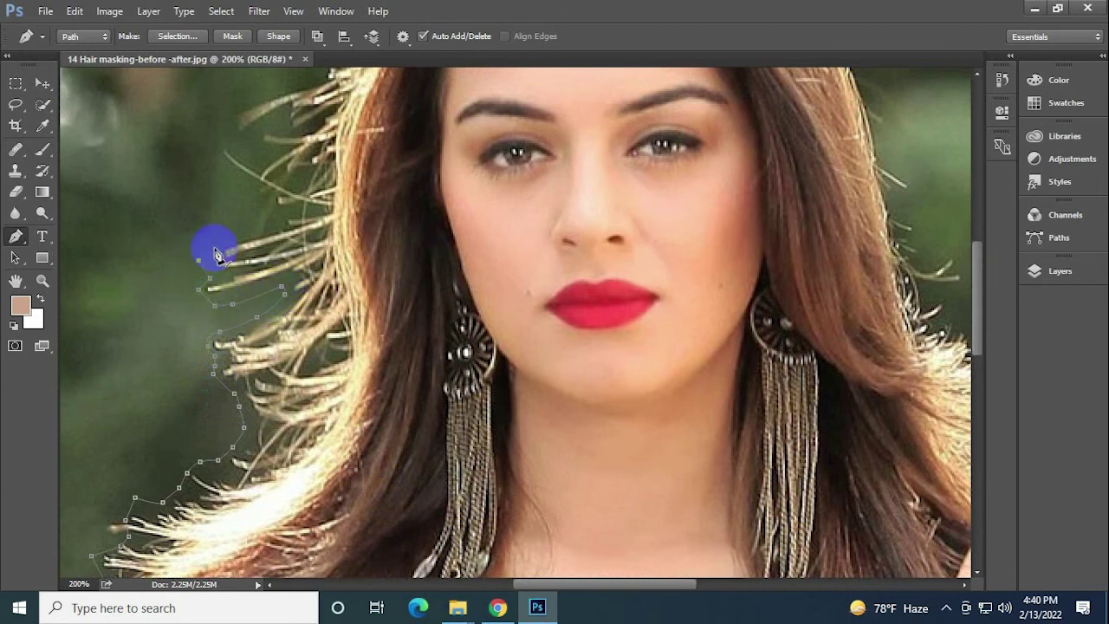
pyautogui.click(229, 243)
pyautogui.click(251, 233)
pyautogui.click(277, 221)
pyautogui.click(281, 209)
pyautogui.click(250, 179)
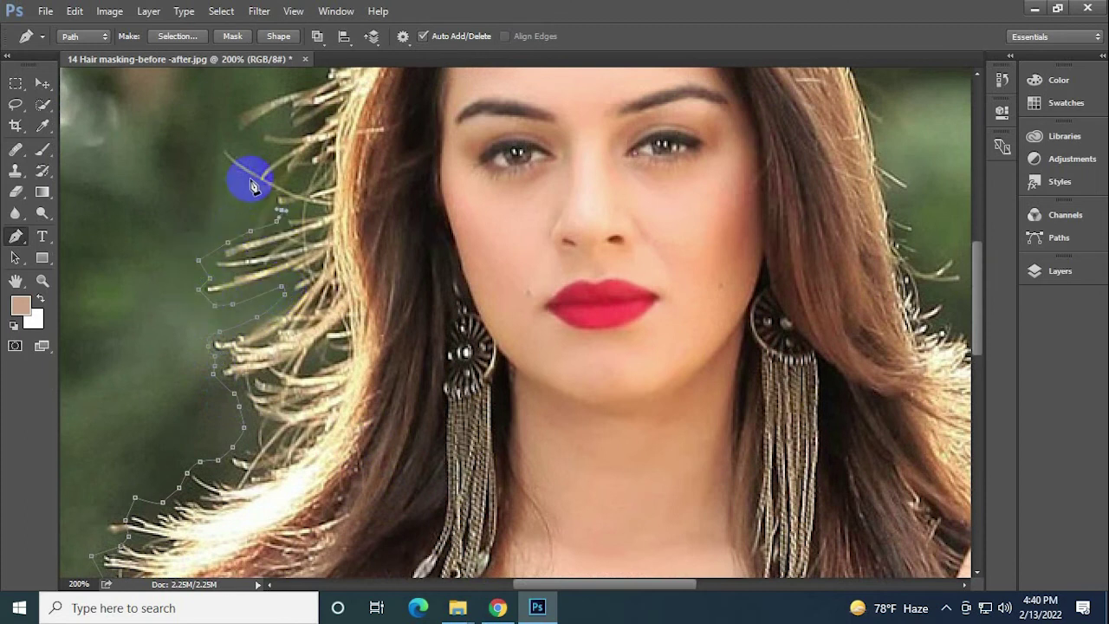
pyautogui.click(219, 166)
# Trace points out and back along the higher flyaway strands on the left.
pyautogui.click(216, 140)
pyautogui.click(243, 157)
pyautogui.click(253, 141)
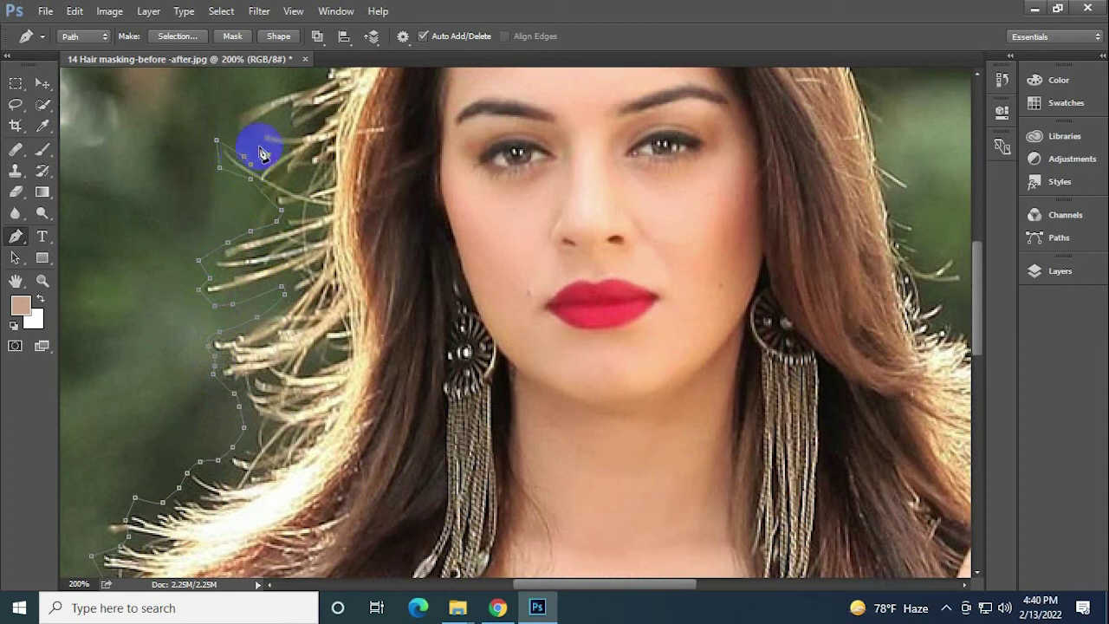
pyautogui.click(268, 135)
pyautogui.click(283, 122)
pyautogui.click(283, 111)
pyautogui.click(265, 126)
pyautogui.click(253, 122)
pyautogui.click(244, 113)
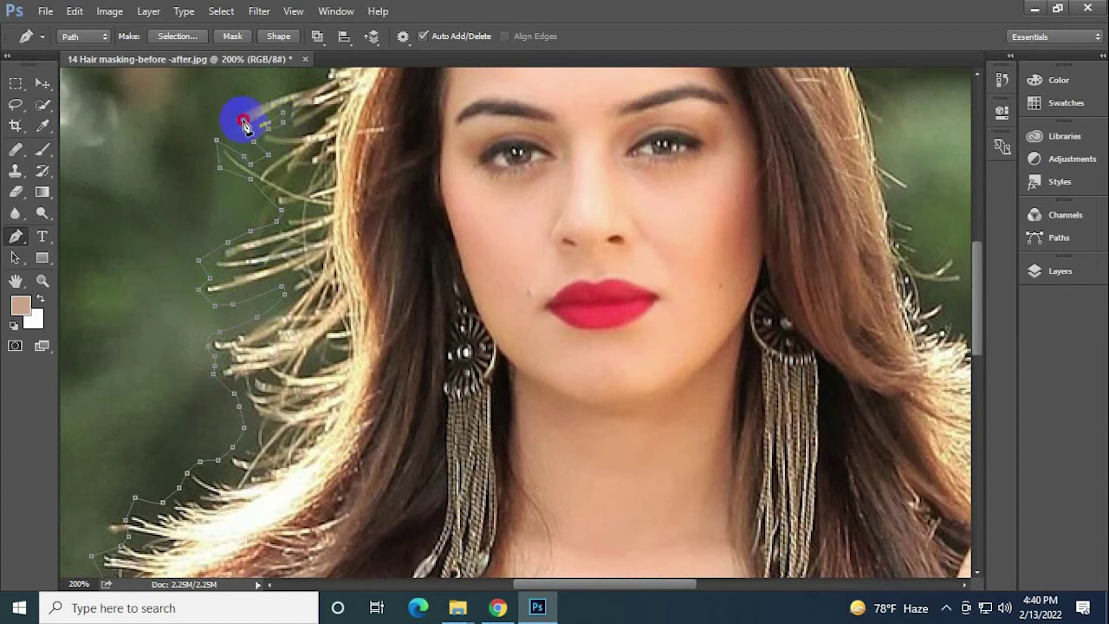
# Pan to the top of the head and trace up the left strands toward the upper strand.
pyautogui.moveTo(401, 141); pyautogui.dragTo(361, 490)
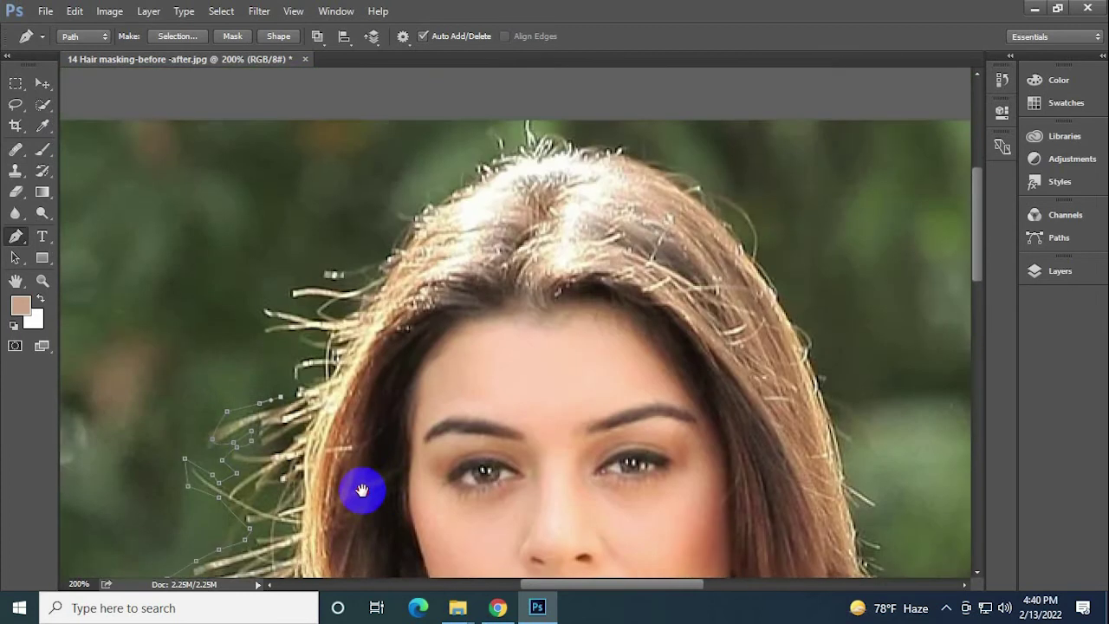
pyautogui.click(279, 407)
pyautogui.click(280, 388)
pyautogui.click(274, 375)
pyautogui.click(252, 368)
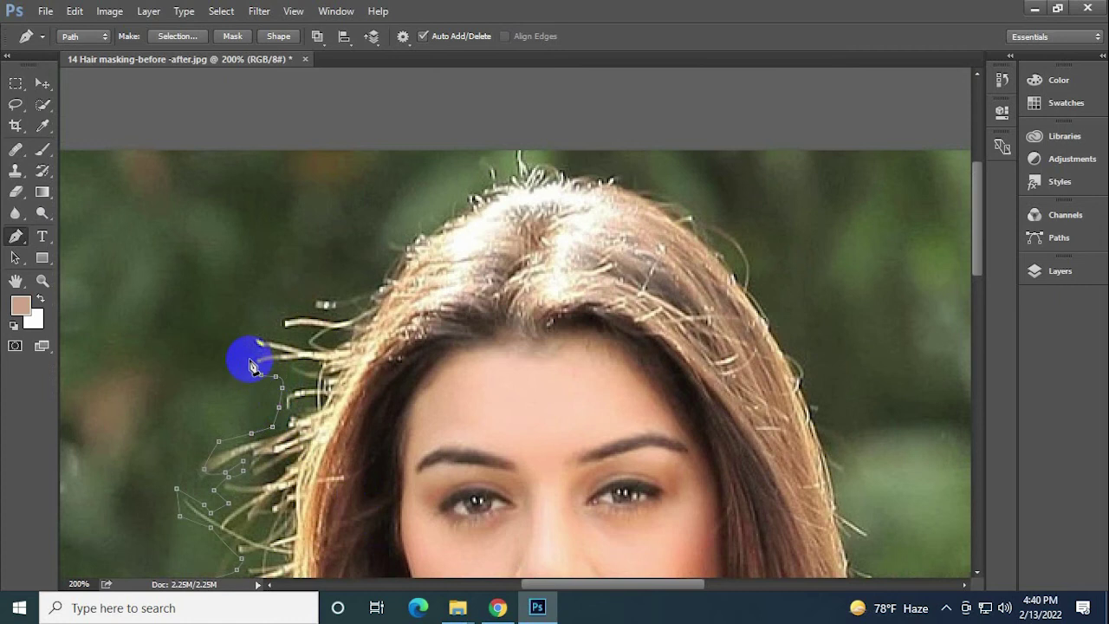
pyautogui.click(249, 341)
pyautogui.click(265, 328)
pyautogui.click(298, 338)
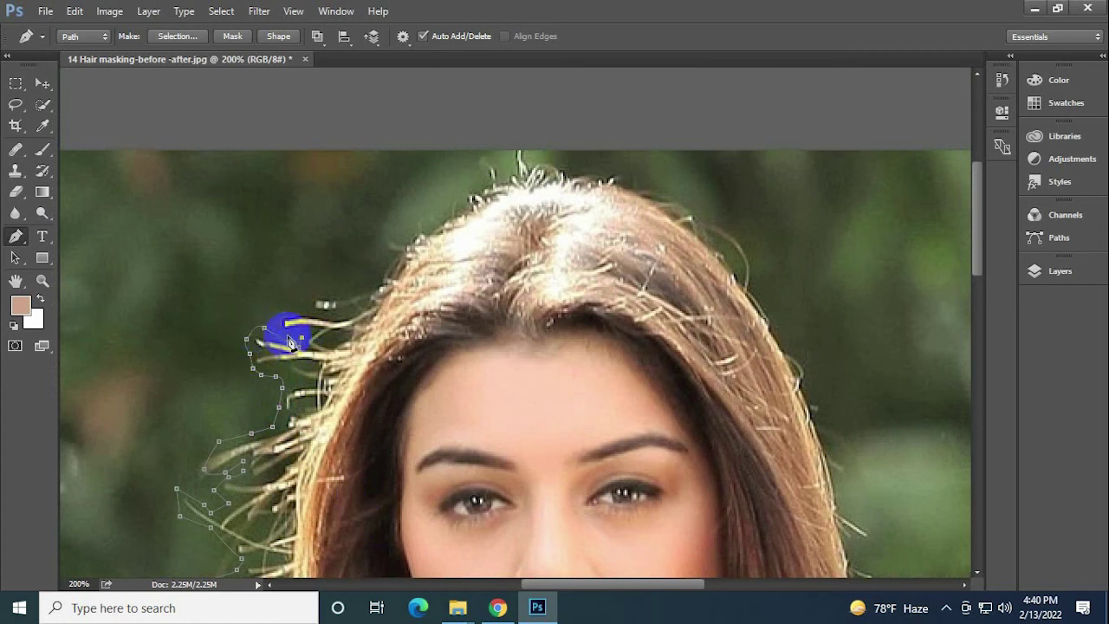
# Trace along the top-left strands and extend the path right along the hair edge.
pyautogui.click(272, 310)
pyautogui.click(293, 311)
pyautogui.click(311, 303)
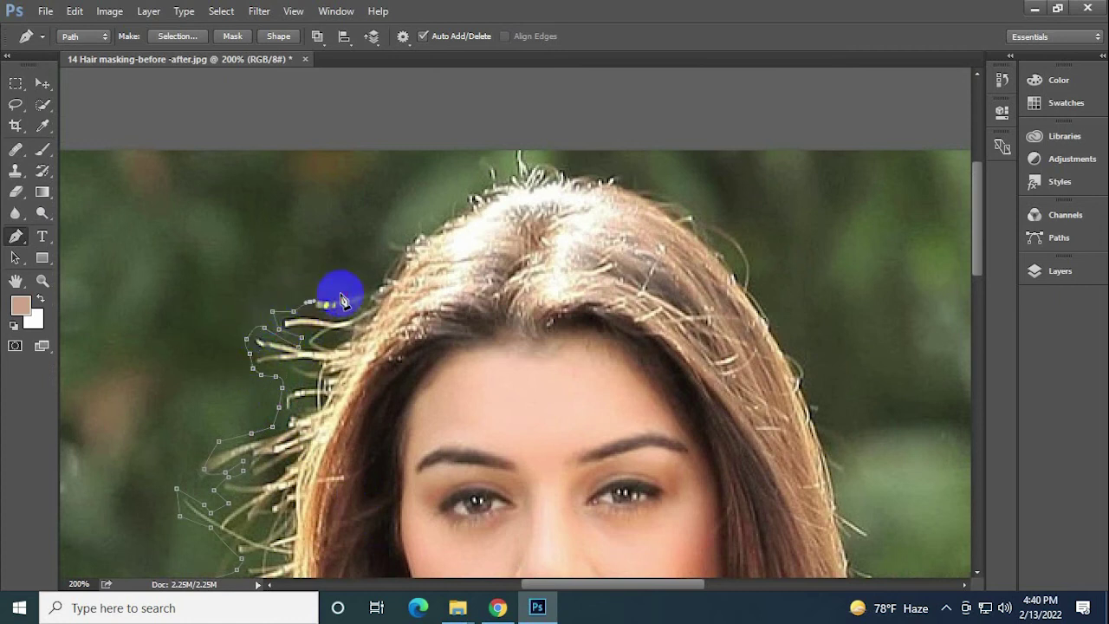
pyautogui.click(341, 294)
pyautogui.click(364, 292)
pyautogui.click(382, 291)
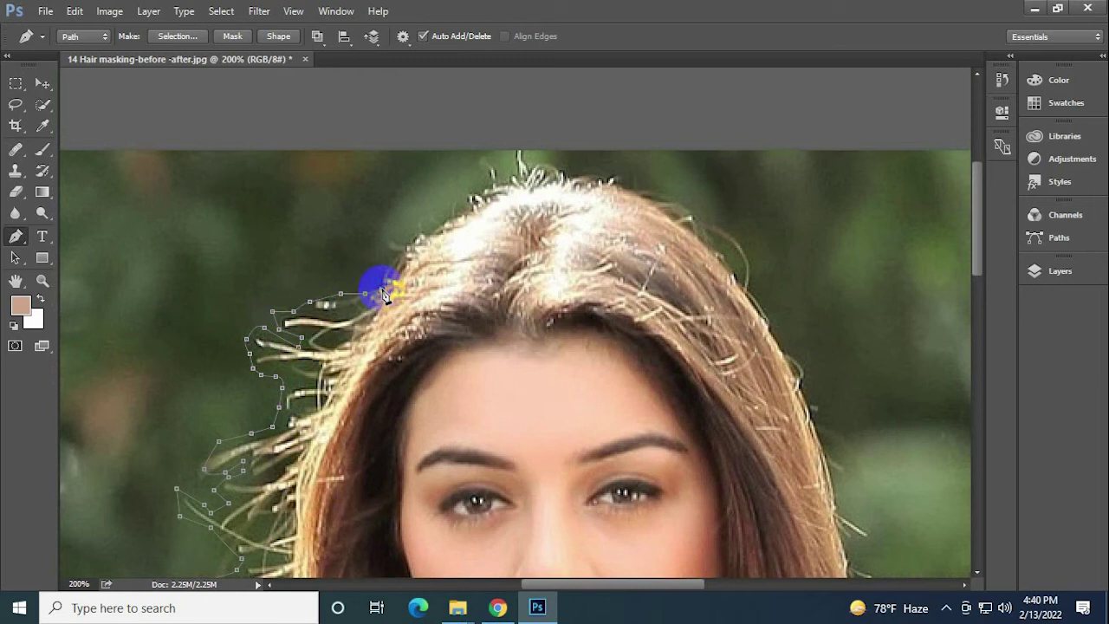
# Extend the path up the hairline to the crown with curved points right of it.
pyautogui.click(433, 244)
pyautogui.click(494, 197)
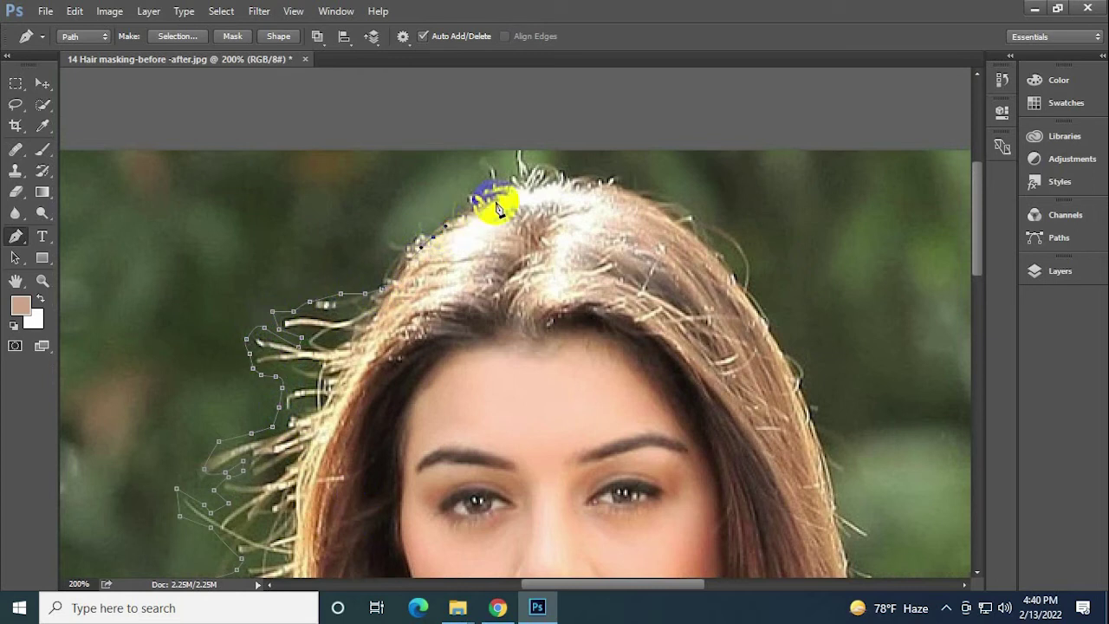
pyautogui.click(517, 188)
pyautogui.moveTo(529, 189); pyautogui.dragTo(531, 189)
pyautogui.moveTo(659, 190); pyautogui.dragTo(690, 217)
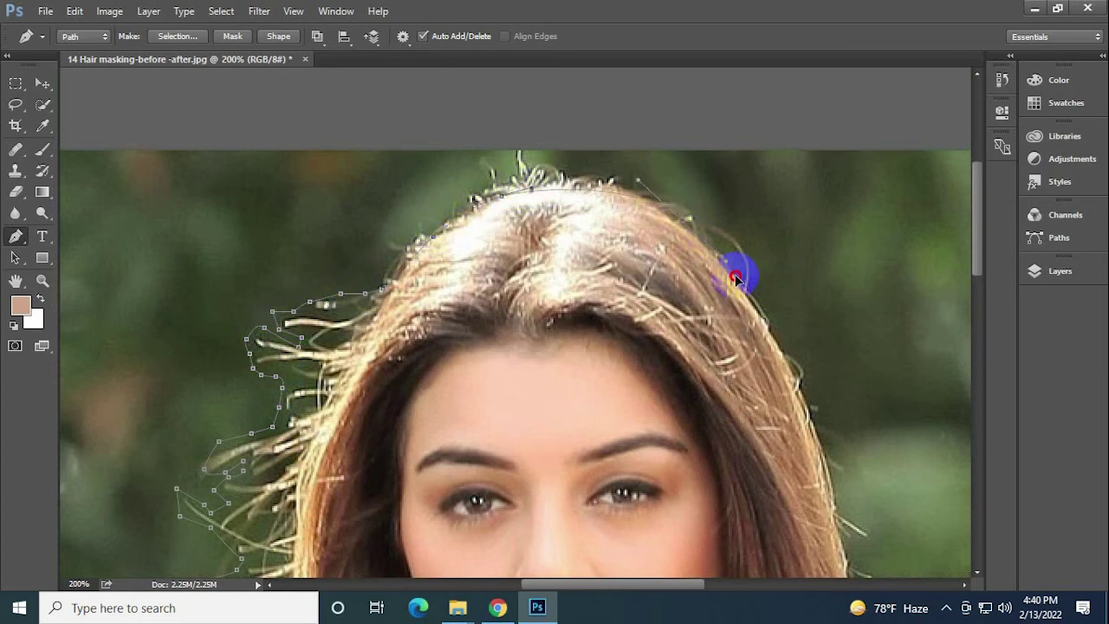
pyautogui.moveTo(735, 278); pyautogui.dragTo(687, 292)
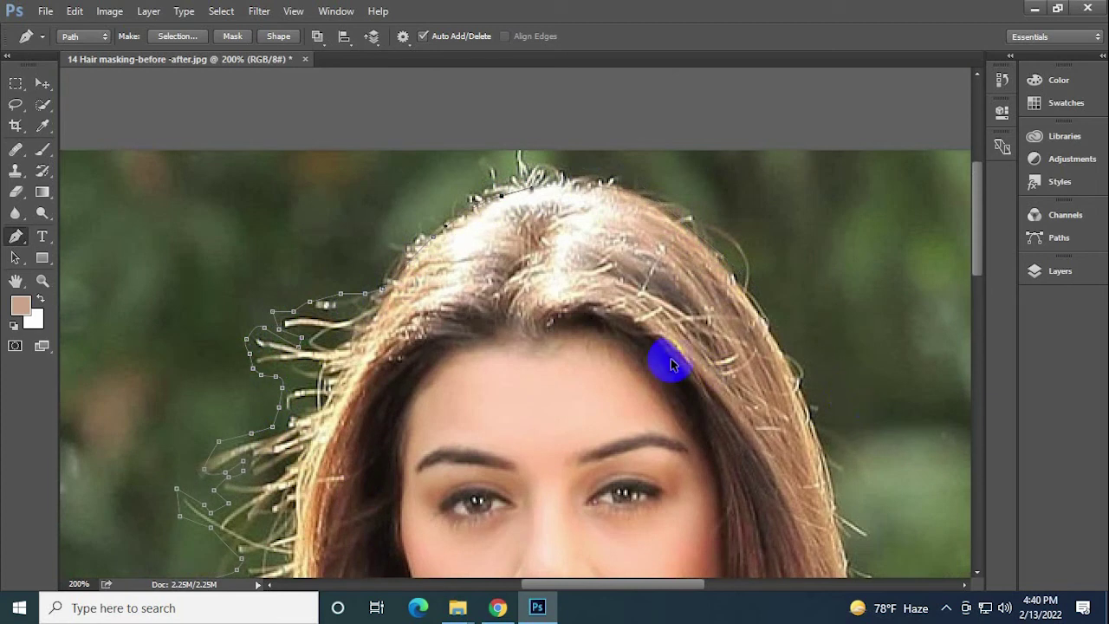
pyautogui.click(459, 302)
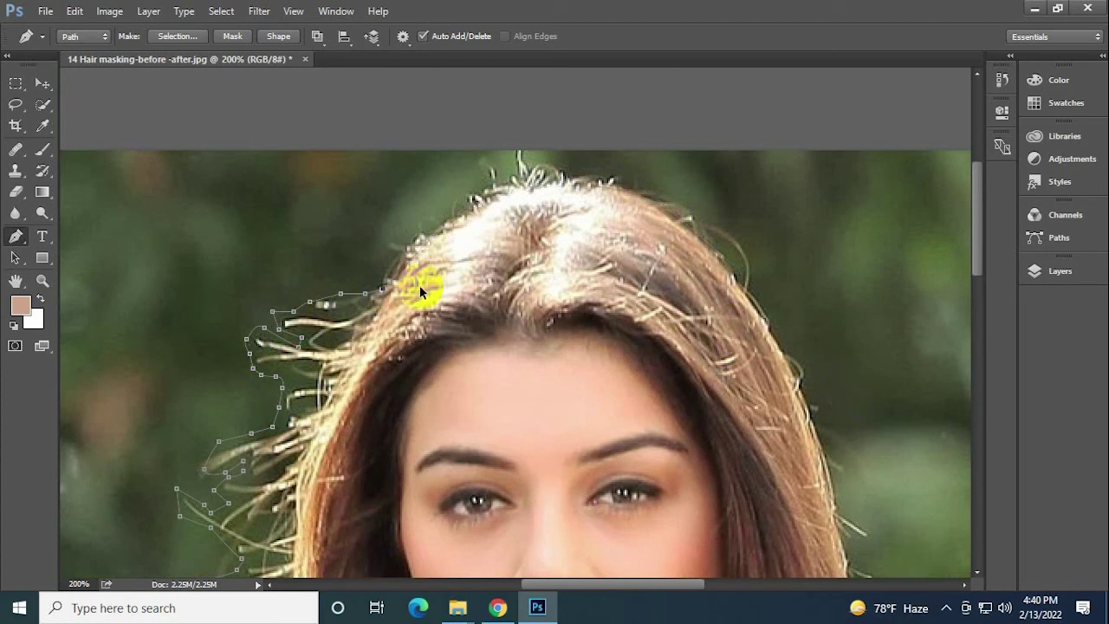
# Re-trace anchor points up to the crown and across the top of the hair.
pyautogui.click(382, 279)
pyautogui.click(405, 244)
pyautogui.click(449, 201)
pyautogui.click(471, 181)
pyautogui.click(491, 160)
pyautogui.click(516, 144)
pyautogui.click(564, 163)
pyautogui.click(583, 173)
pyautogui.click(618, 170)
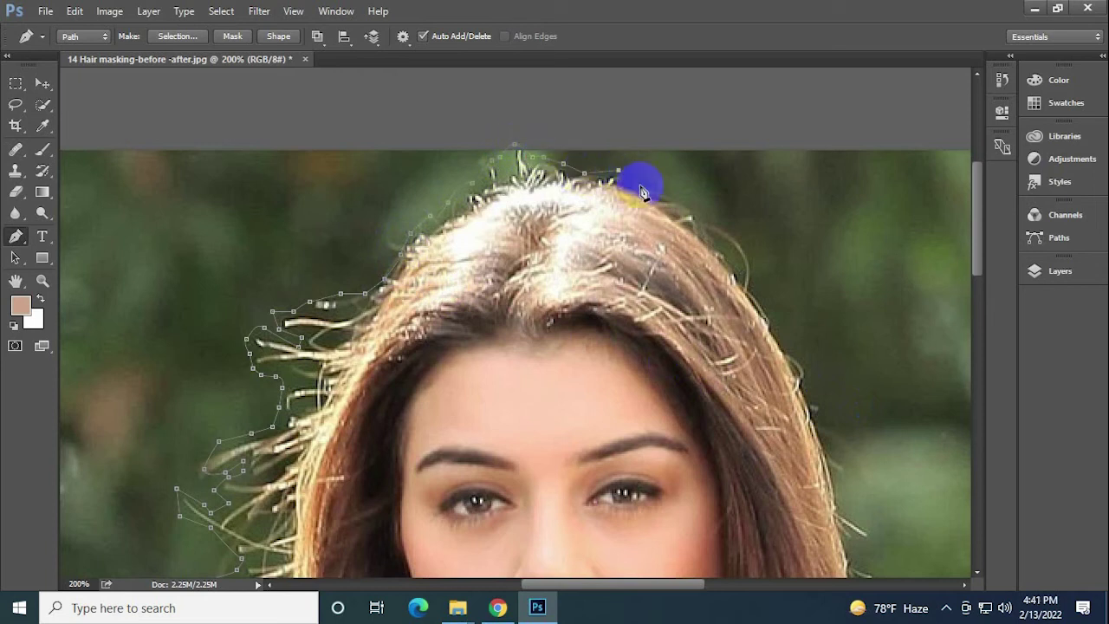
# Continue the path down the right hair edge and pan to the face.
pyautogui.click(642, 186)
pyautogui.click(675, 200)
pyautogui.click(691, 216)
pyautogui.click(714, 241)
pyautogui.click(729, 258)
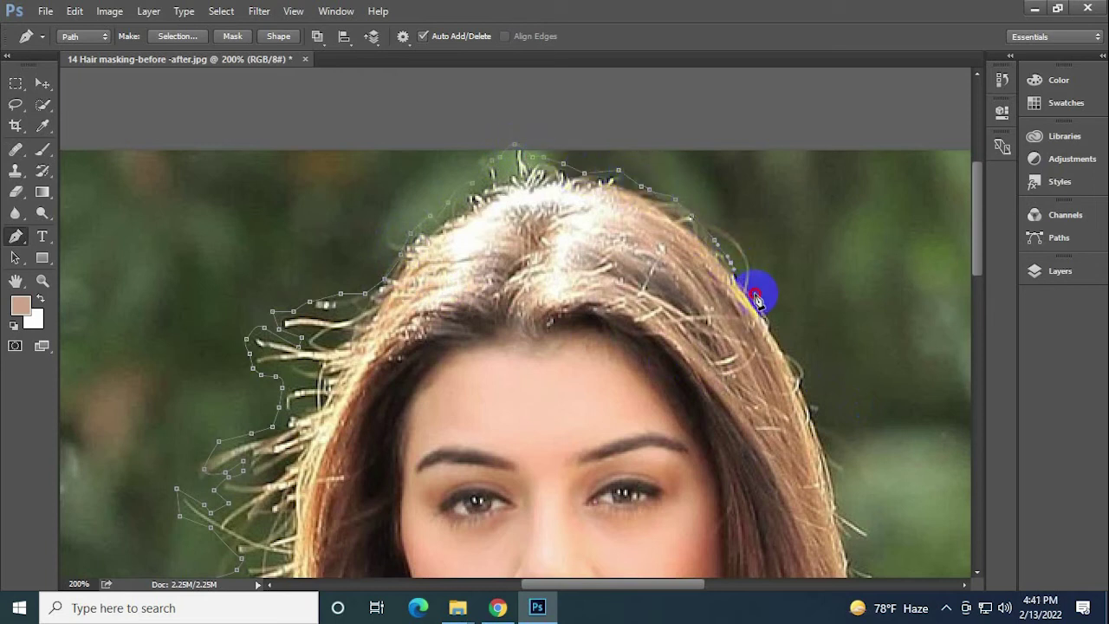
pyautogui.click(755, 298)
pyautogui.moveTo(804, 361); pyautogui.dragTo(520, 149)
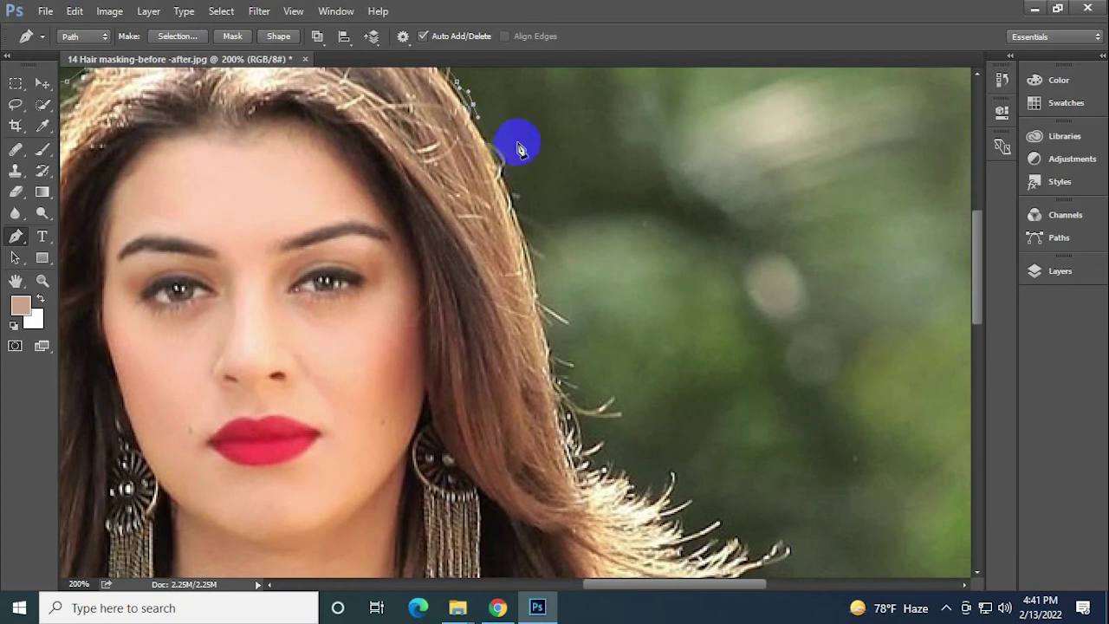
# Trace the Pen path down the right hair edge and around a stray strand reaching right.
pyautogui.click(487, 131)
pyautogui.click(506, 157)
pyautogui.click(520, 190)
pyautogui.click(533, 222)
pyautogui.click(546, 270)
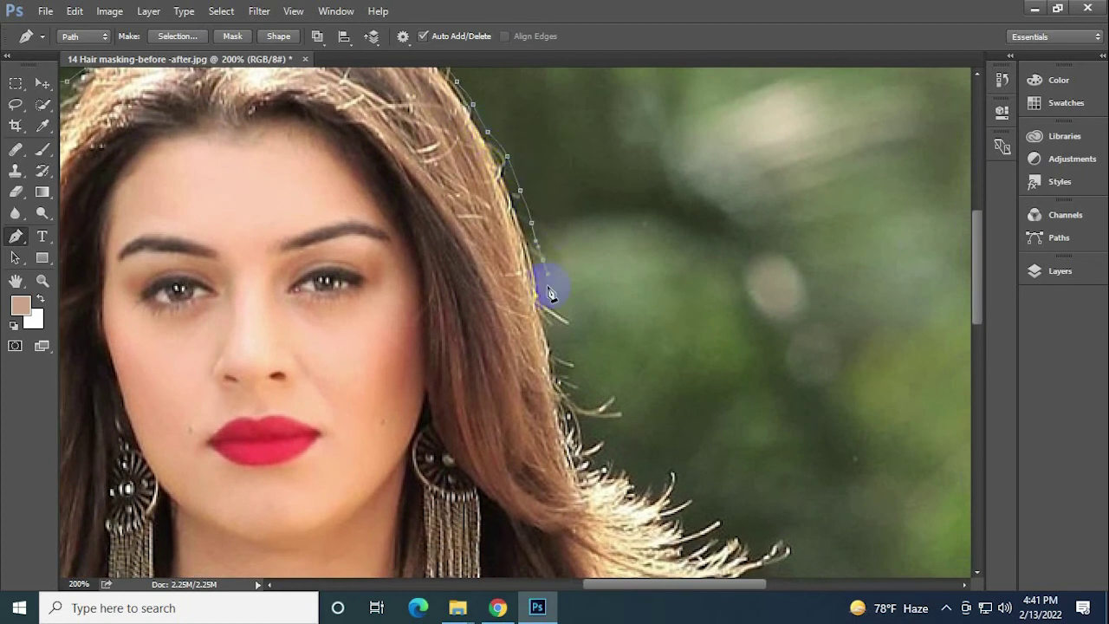
pyautogui.click(569, 319)
pyautogui.click(554, 331)
pyautogui.click(561, 352)
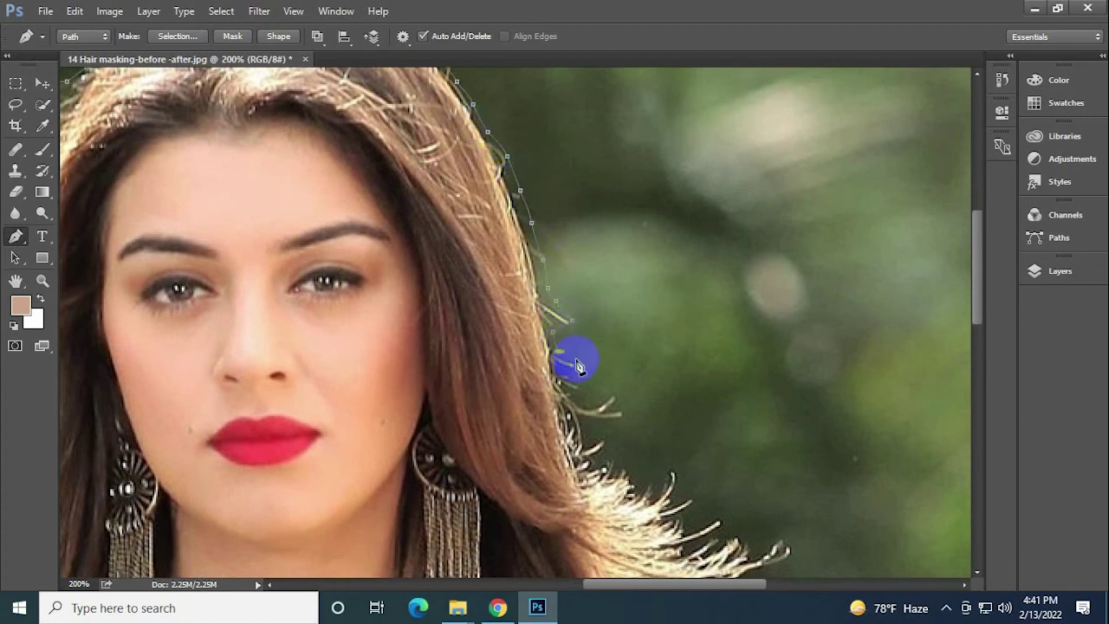
pyautogui.click(569, 379)
pyautogui.click(588, 397)
pyautogui.click(616, 395)
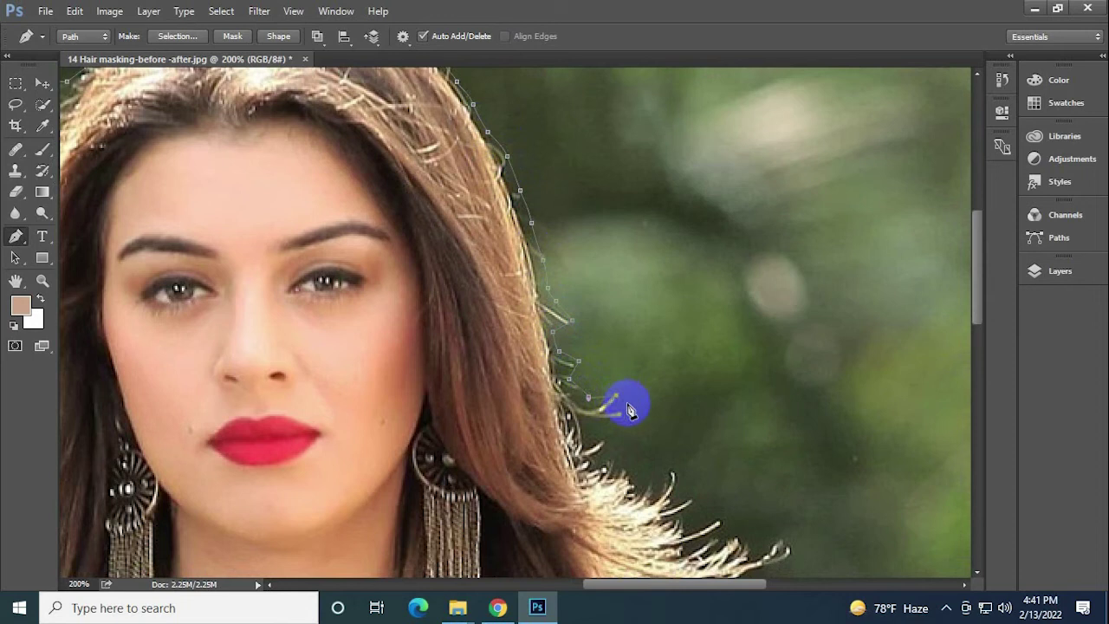
pyautogui.click(627, 404)
pyautogui.click(637, 425)
pyautogui.click(607, 425)
pyautogui.click(591, 425)
# Continue the path around the lower right flyaway strands and out along the long strand.
pyautogui.moveTo(619, 447)
pyautogui.mouseDown()
pyautogui.moveTo(483, 309)
pyautogui.moveTo(334, 232)
pyautogui.mouseUp()
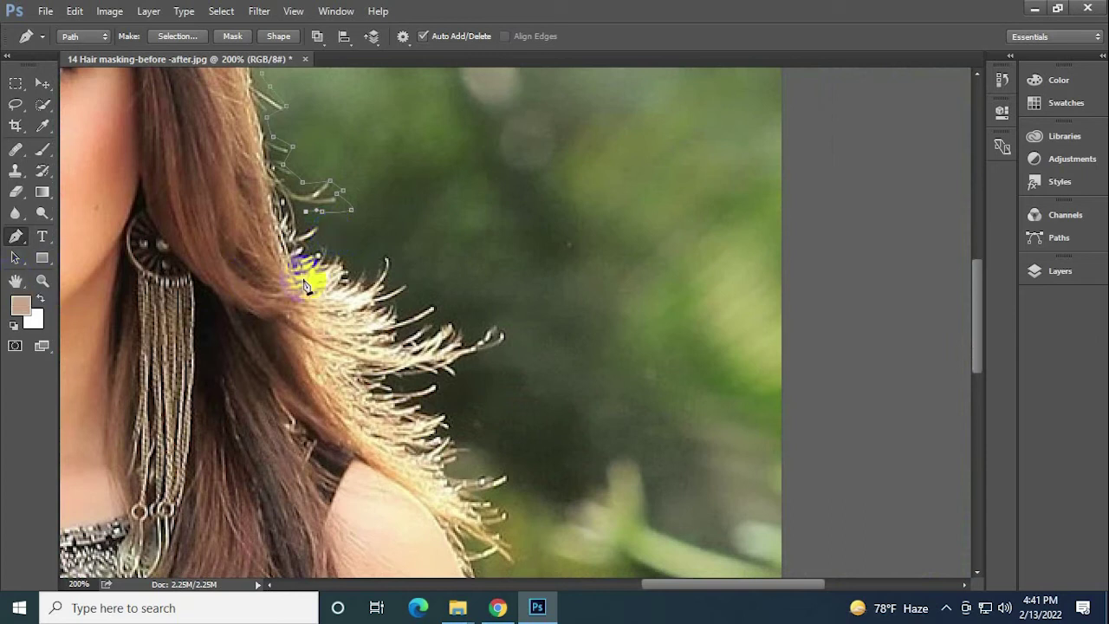
pyautogui.click(317, 237)
pyautogui.click(332, 242)
pyautogui.click(346, 253)
pyautogui.click(361, 266)
pyautogui.click(373, 262)
pyautogui.click(386, 251)
pyautogui.click(395, 263)
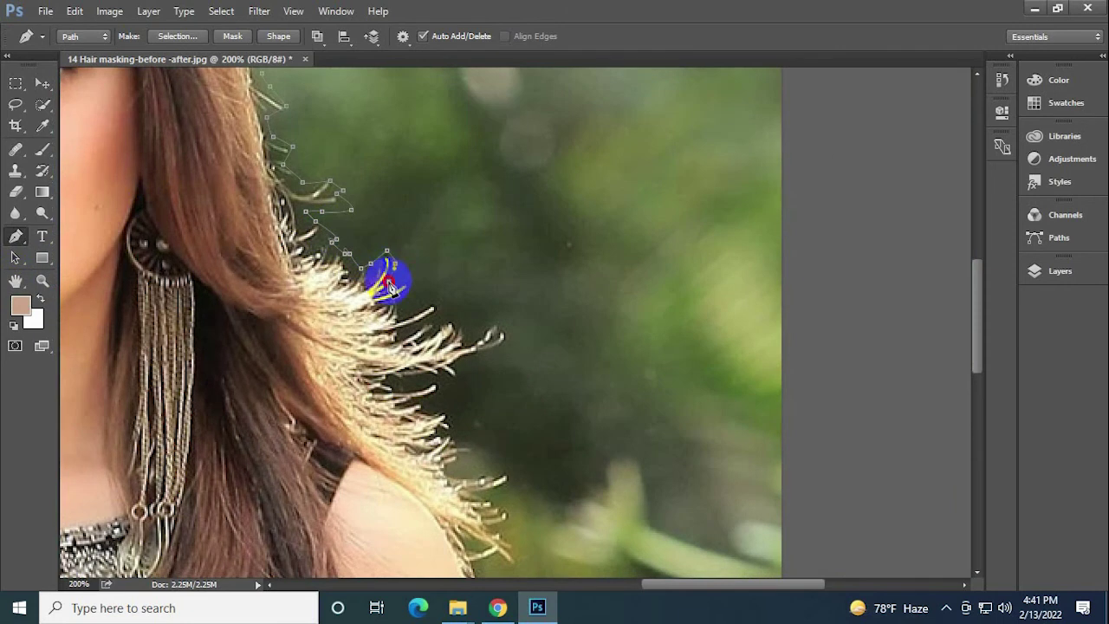
pyautogui.click(403, 279)
pyautogui.click(423, 290)
pyautogui.moveTo(417, 311); pyautogui.dragTo(430, 314)
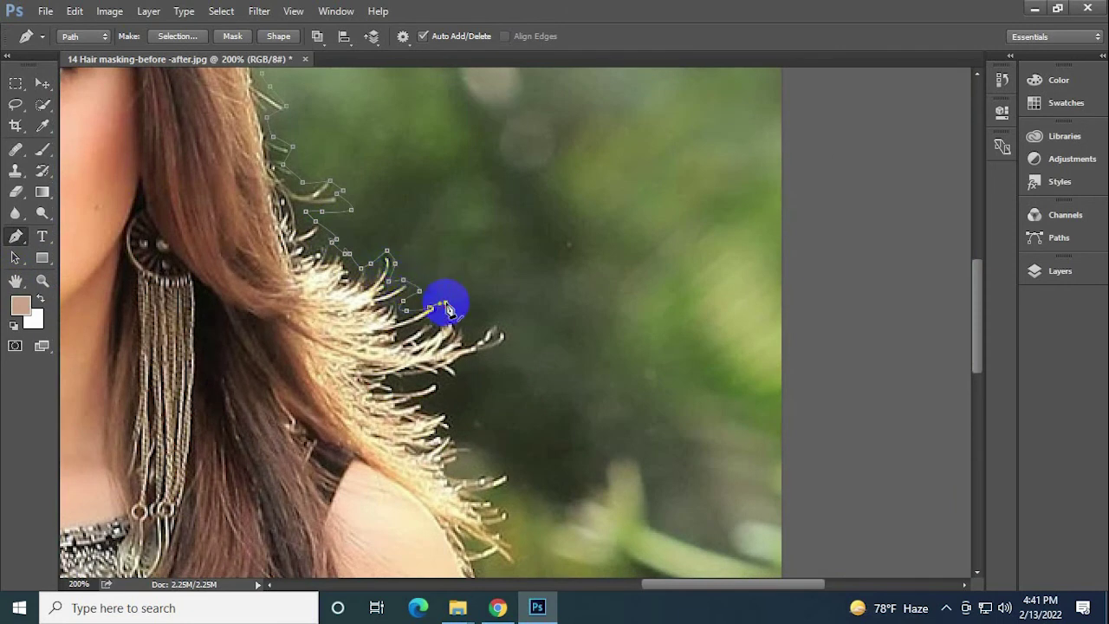
pyautogui.click(445, 303)
pyautogui.click(459, 314)
pyautogui.click(475, 326)
pyautogui.click(502, 321)
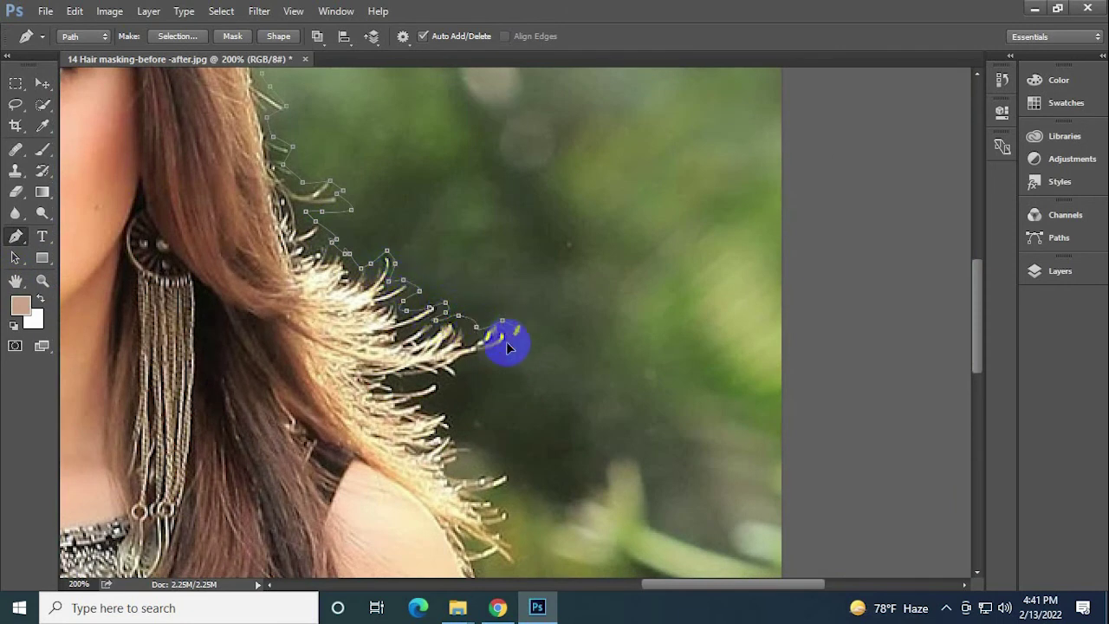
pyautogui.click(517, 329)
pyautogui.click(504, 351)
pyautogui.click(468, 361)
pyautogui.click(461, 372)
pyautogui.click(439, 386)
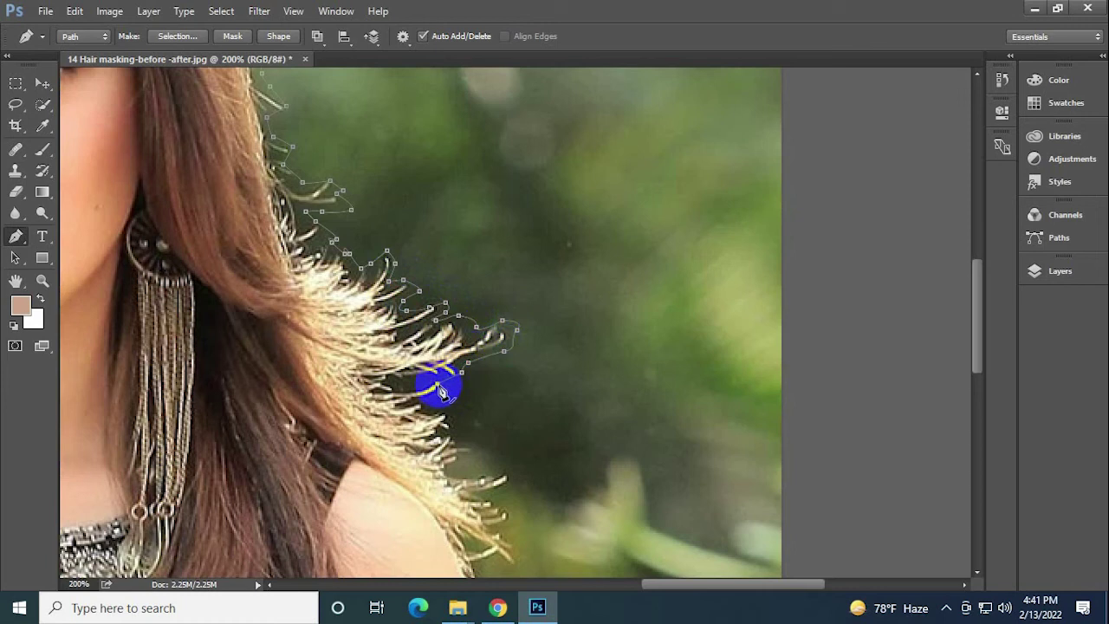
# Extend the path down the flyaway hair to its lowest tips.
pyautogui.click(434, 404)
pyautogui.click(448, 405)
pyautogui.click(456, 417)
pyautogui.click(452, 430)
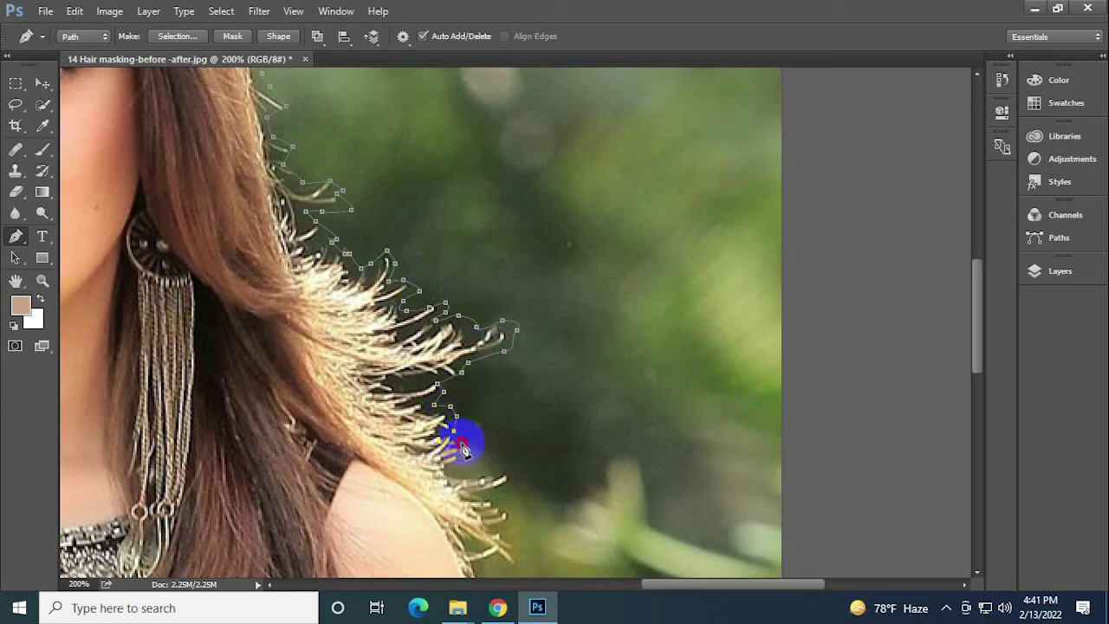
pyautogui.click(462, 445)
pyautogui.click(459, 457)
pyautogui.click(450, 474)
pyautogui.click(483, 481)
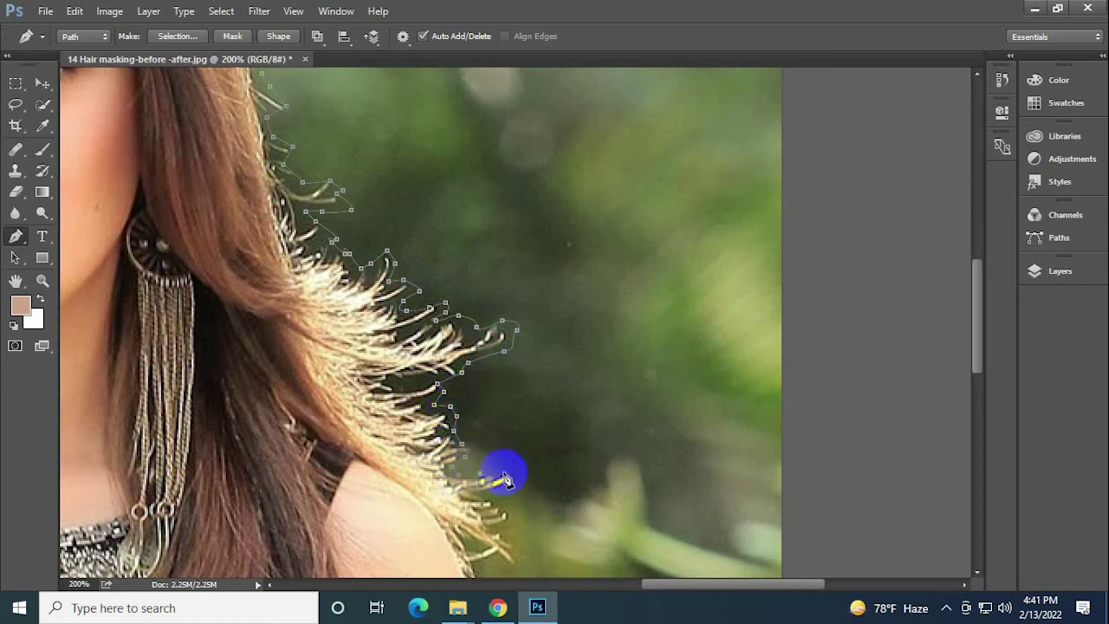
pyautogui.click(503, 472)
pyautogui.click(514, 483)
pyautogui.click(491, 494)
pyautogui.click(506, 512)
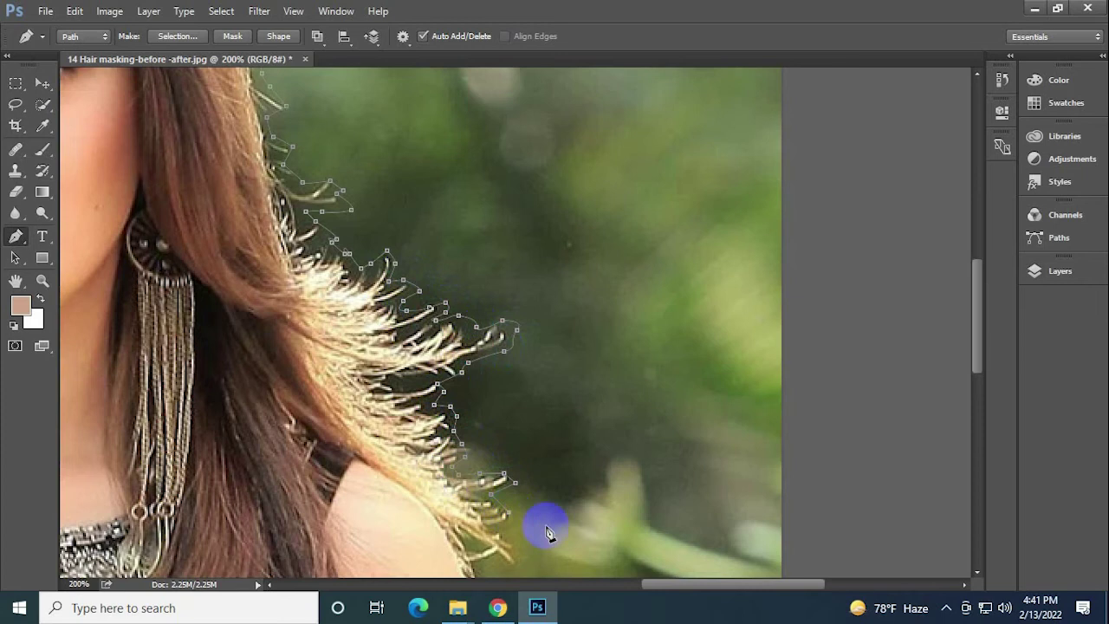
# Carry the path down the shoulder edge to near the photo's bottom, then zoom out.
pyautogui.moveTo(548, 532); pyautogui.dragTo(440, 252)
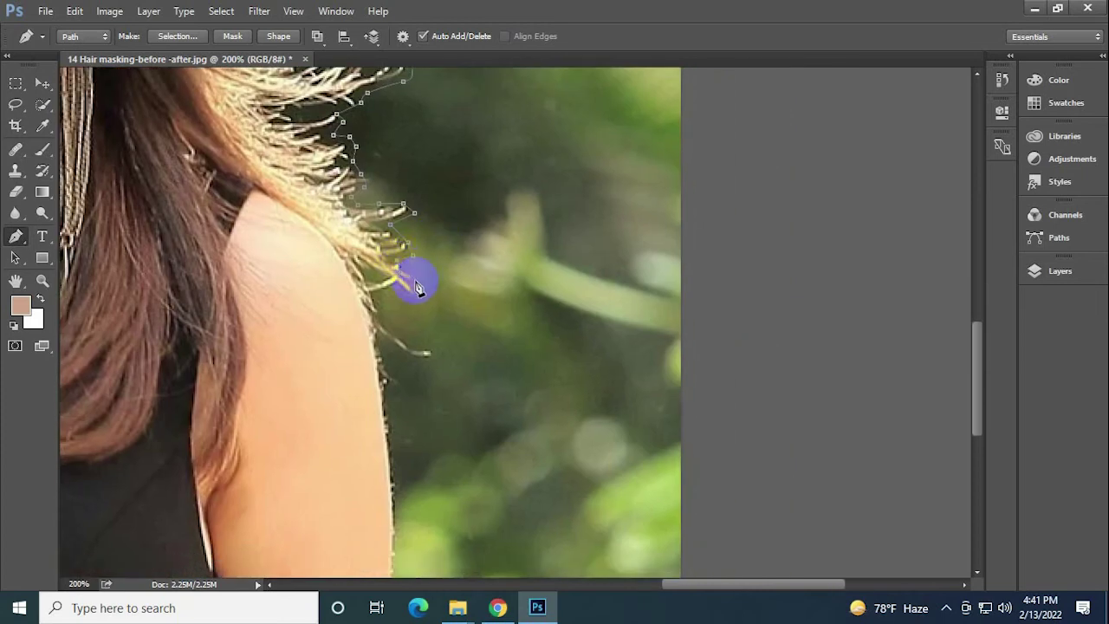
pyautogui.click(416, 275)
pyautogui.click(423, 292)
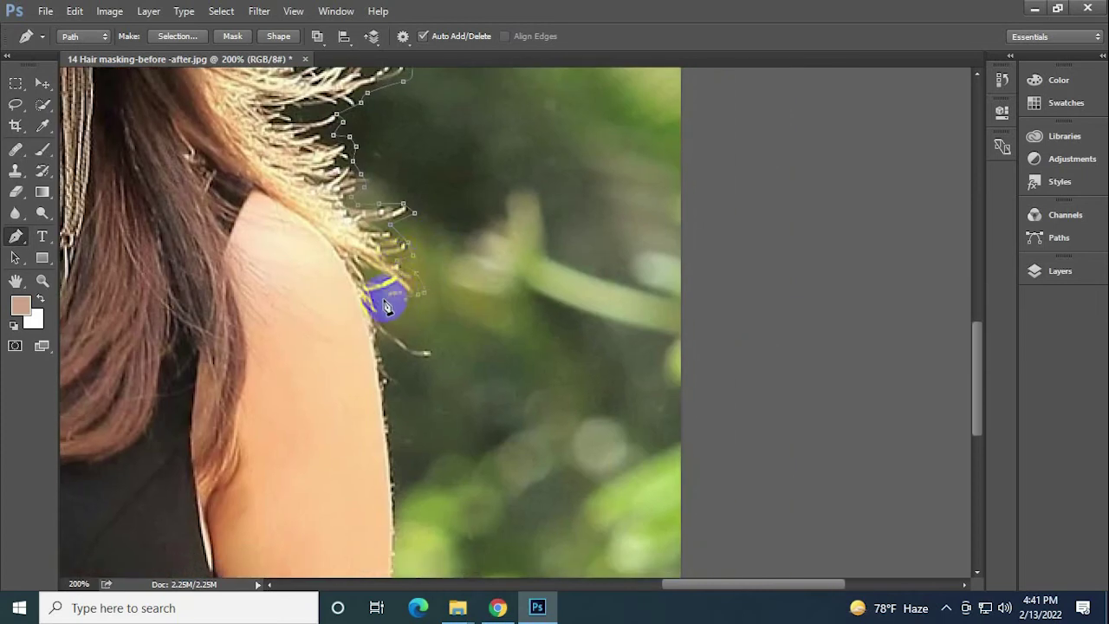
pyautogui.click(382, 308)
pyautogui.click(394, 322)
pyautogui.click(405, 332)
pyautogui.click(416, 339)
pyautogui.click(426, 350)
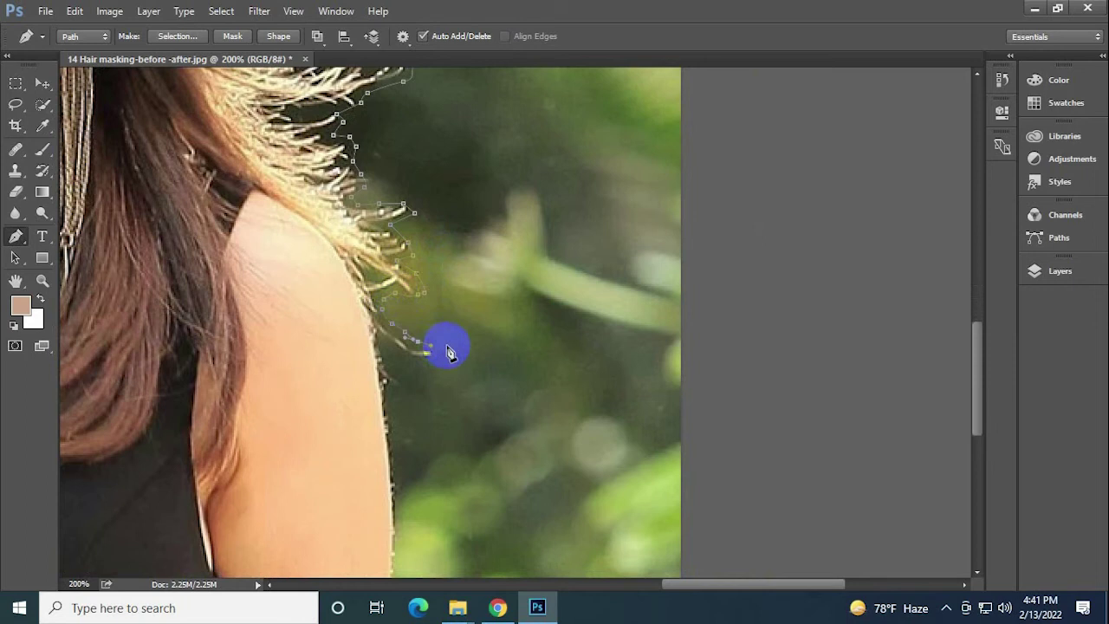
pyautogui.click(447, 345)
pyautogui.click(379, 350)
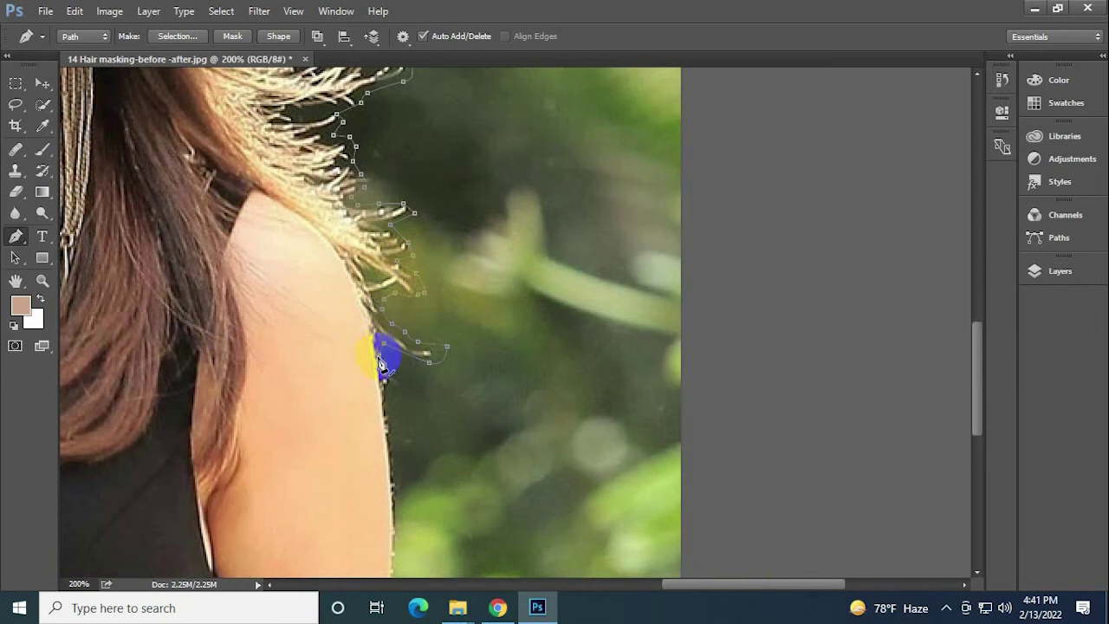
pyautogui.moveTo(401, 347); pyautogui.dragTo(389, 215)
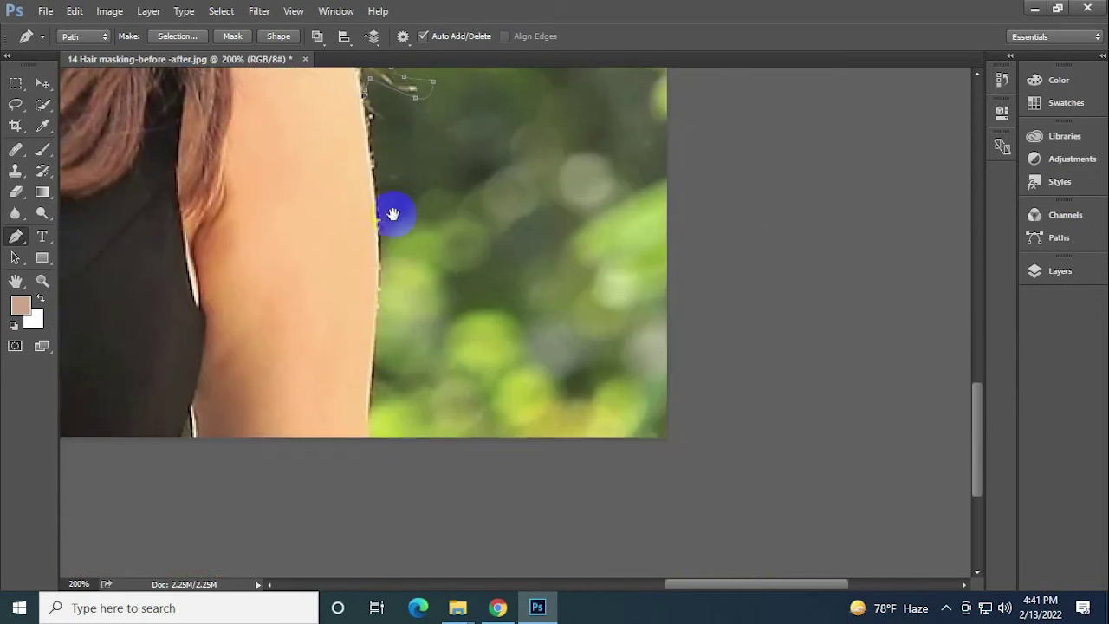
pyautogui.click(375, 330)
pyautogui.moveTo(368, 365); pyautogui.dragTo(370, 394)
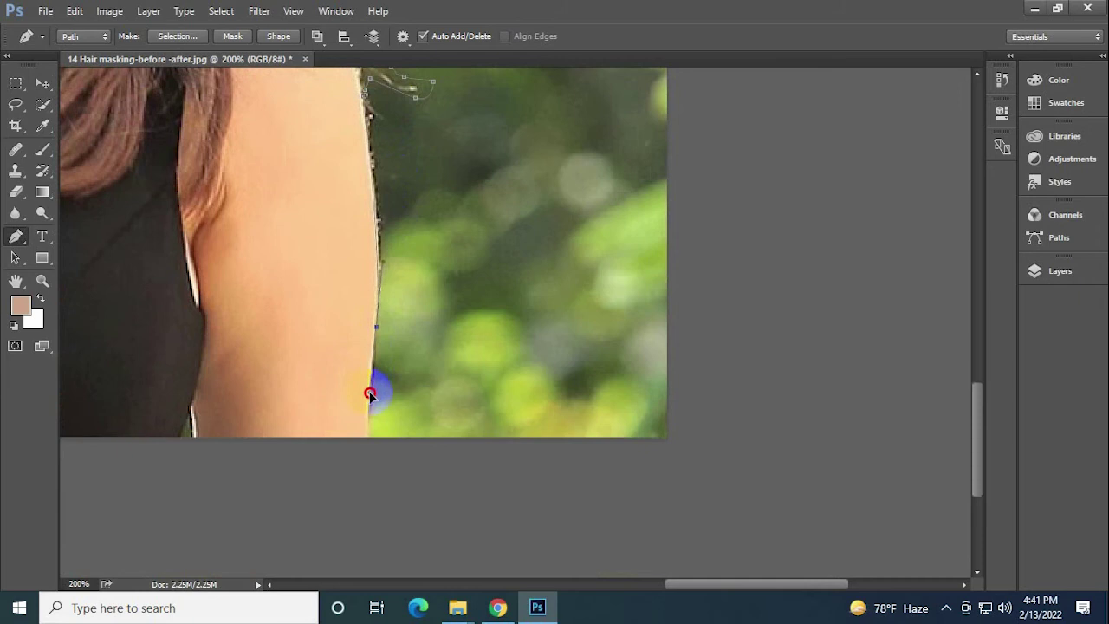
pyautogui.click(370, 394)
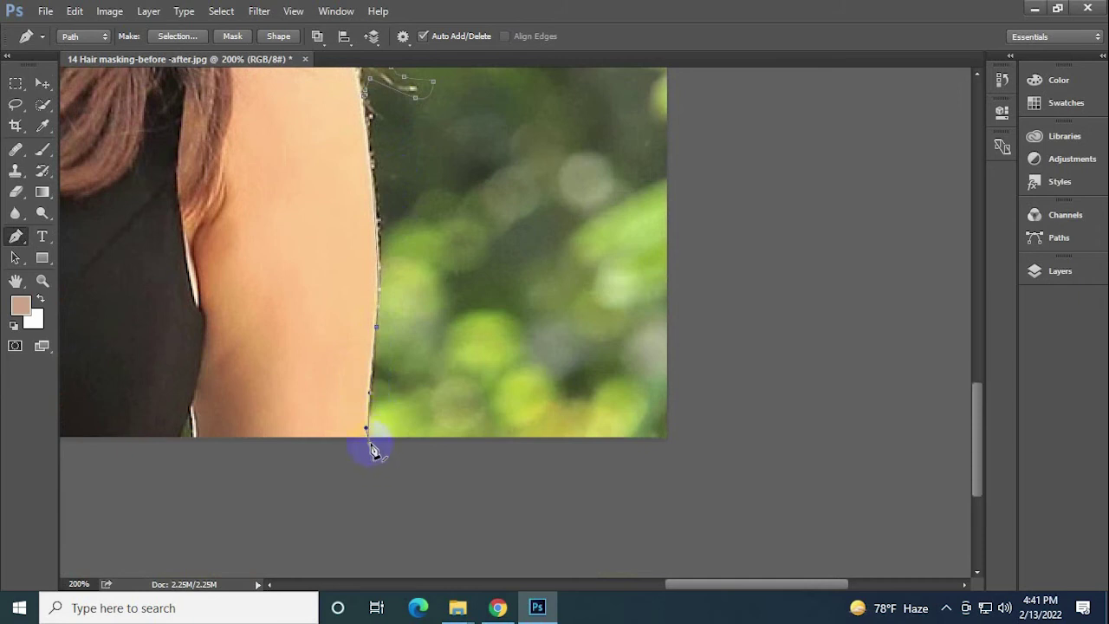
pyautogui.hotkey('ctrl', '-')
pyautogui.hotkey('ctrl', '-')
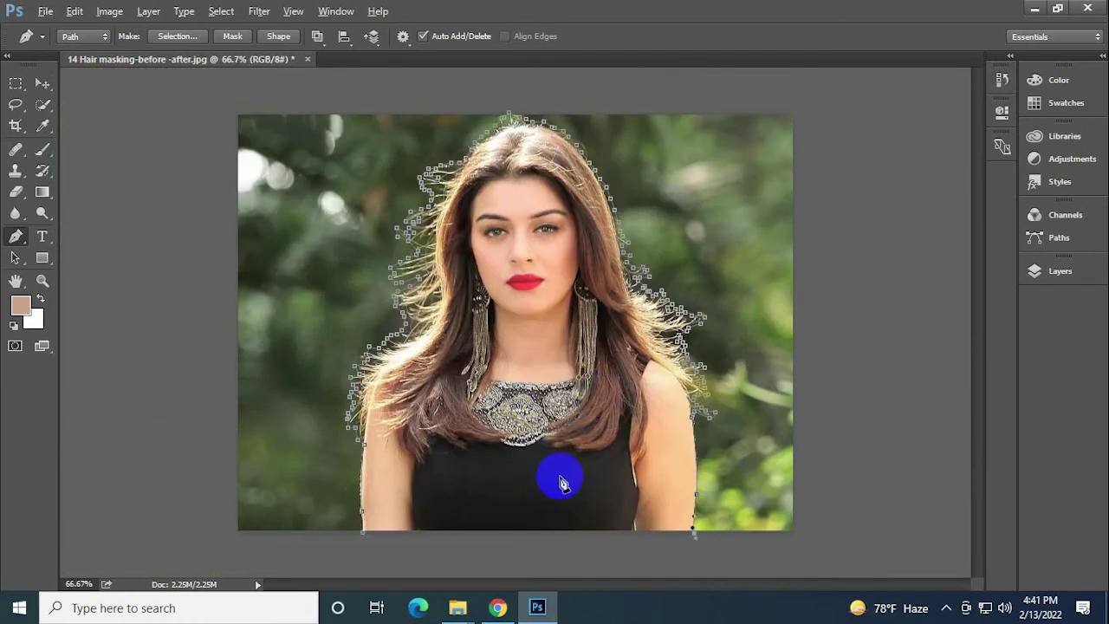
# Close the path along the photo's bottom edge and show the Layers panel.
pyautogui.click(368, 543)
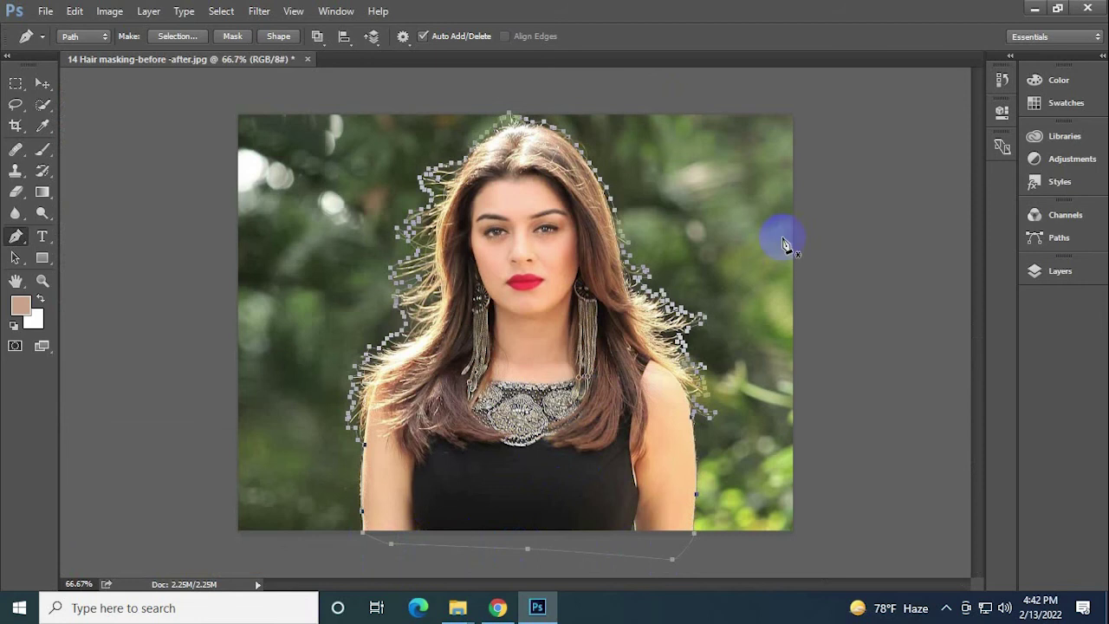
pyautogui.click(1060, 270)
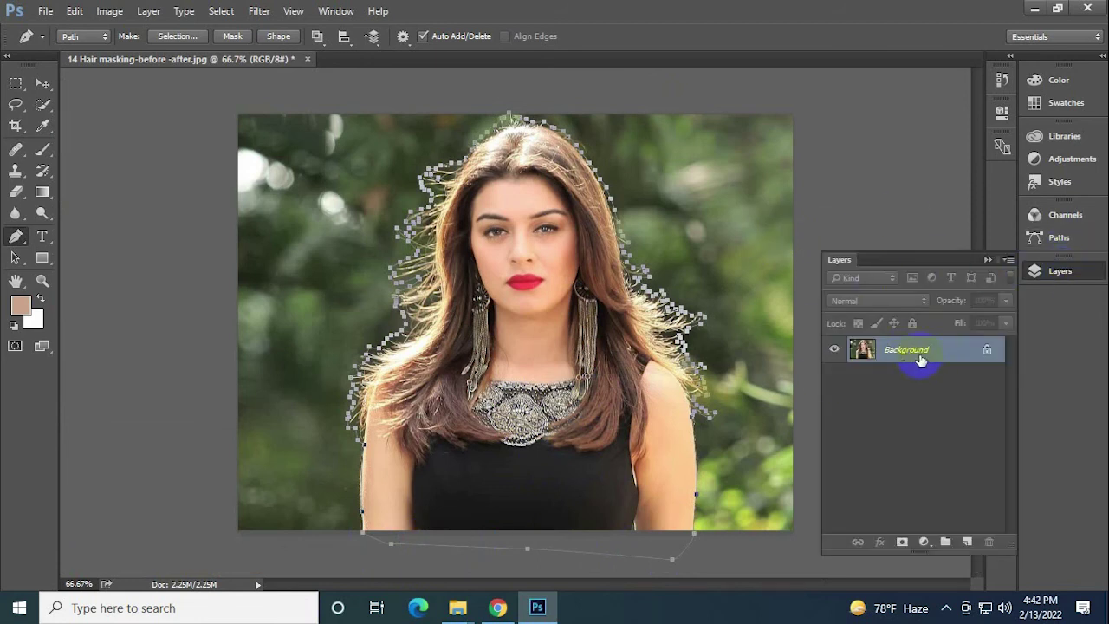
# Convert the closed path into a selection with a 0 px feather radius.
pyautogui.click(178, 37)
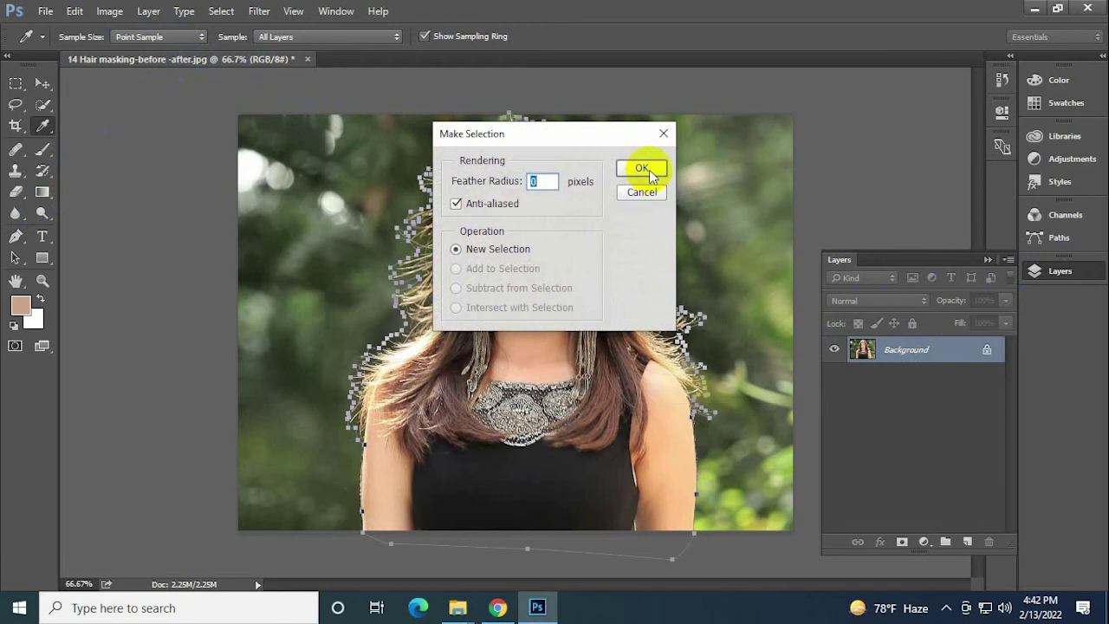
pyautogui.click(642, 168)
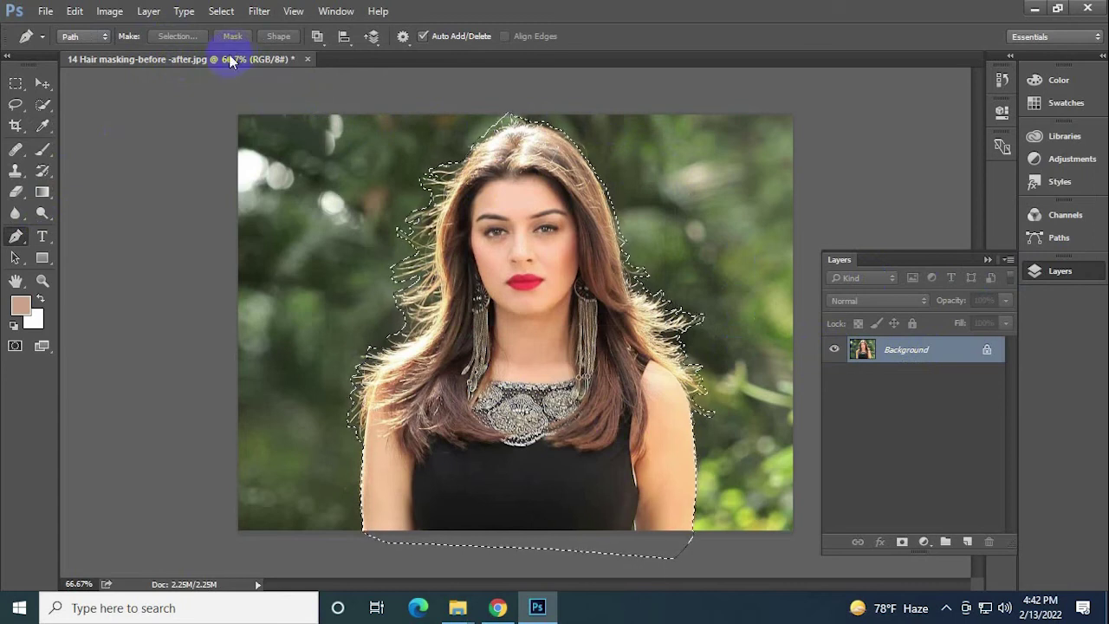
pyautogui.click(146, 13)
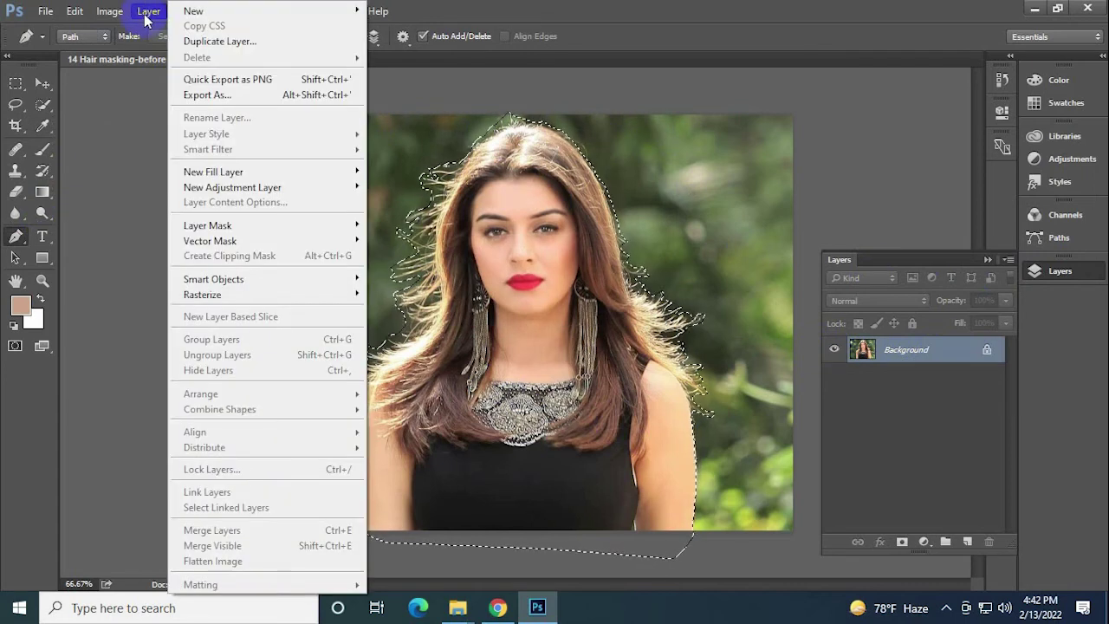
pyautogui.moveTo(260, 11)
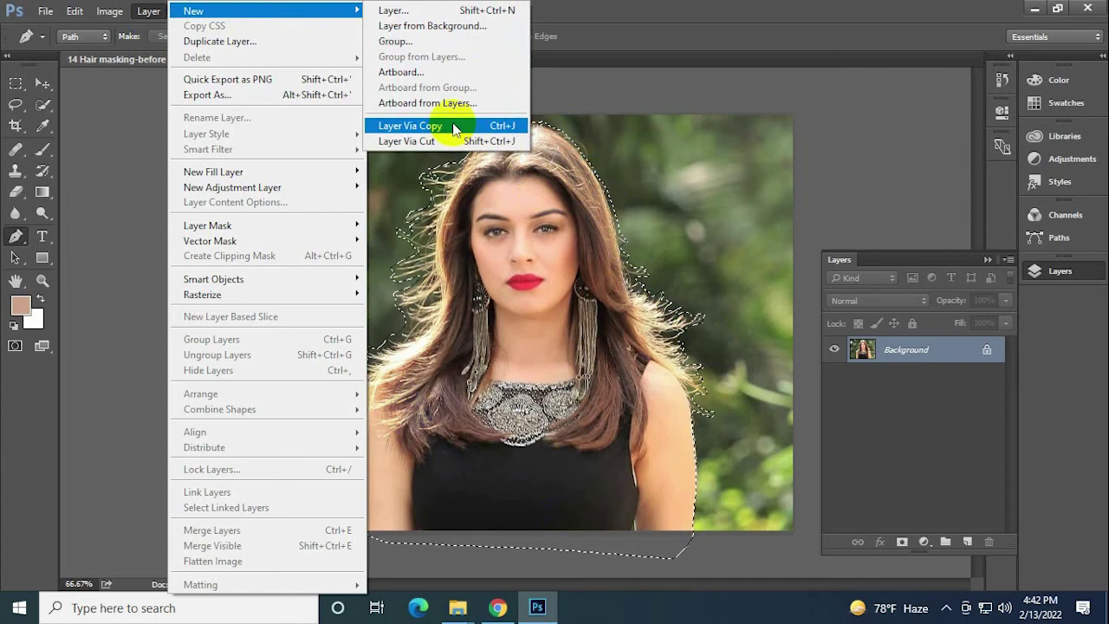
# Copy the selection to a new Layer 1 with Layer Via Copy and hide the Background layer.
pyautogui.click(454, 126)
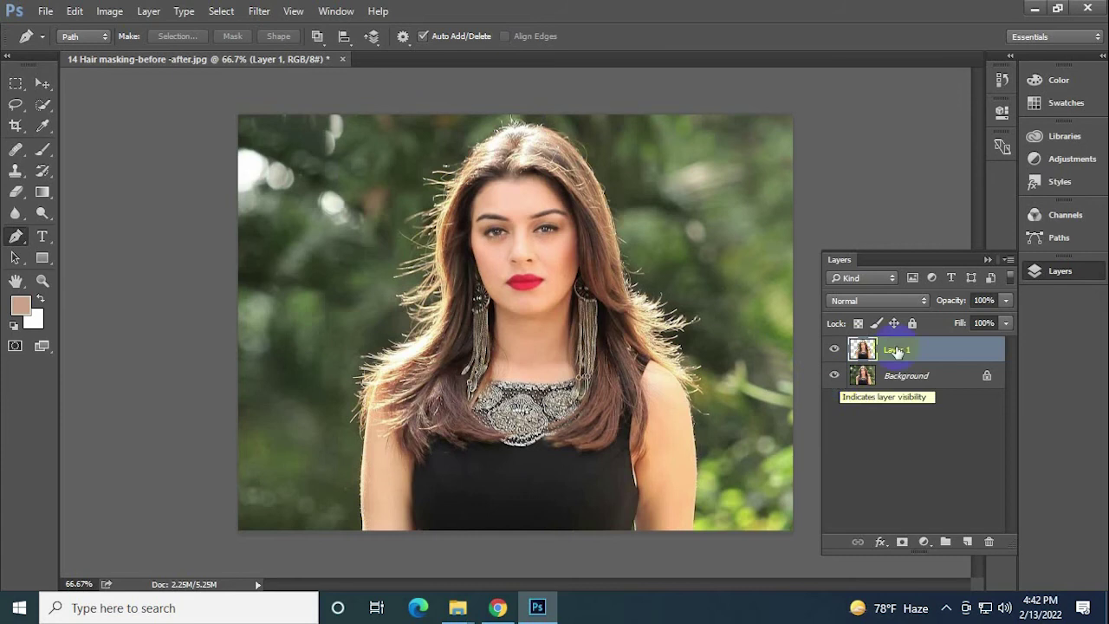
pyautogui.click(834, 375)
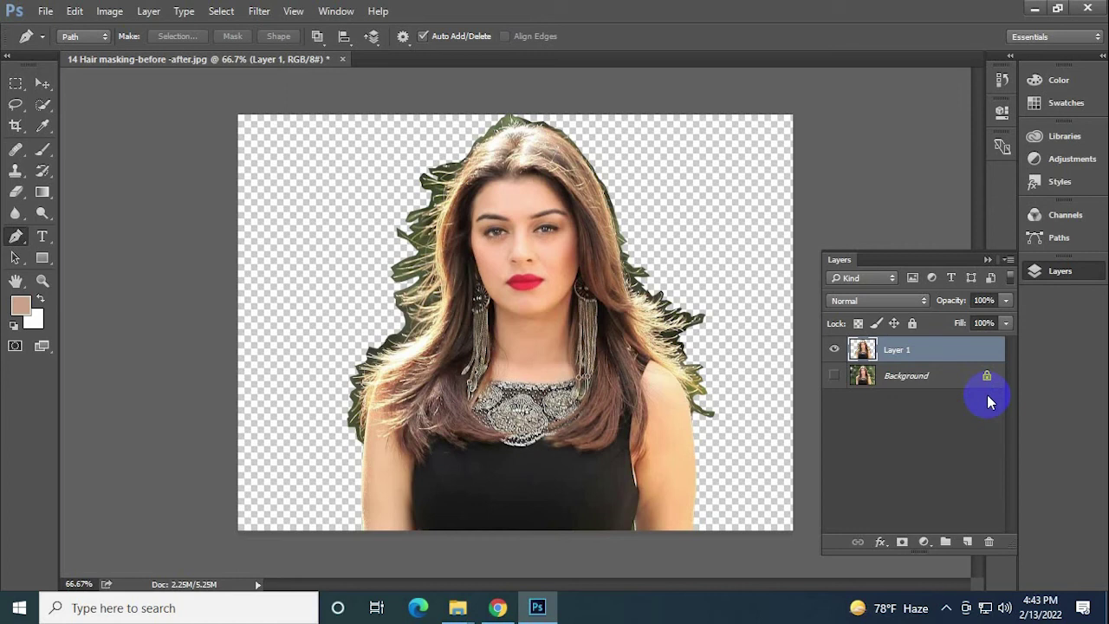
pyautogui.click(916, 360)
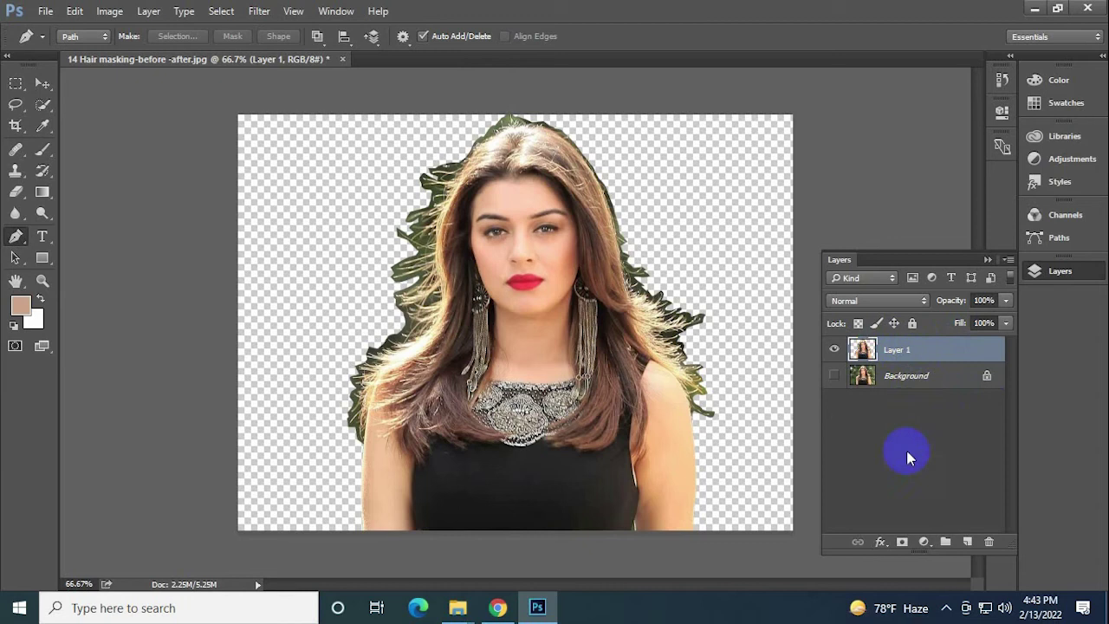
# Add a dark blue #002481 Solid Color fill layer and move Layer 1 above it.
pyautogui.click(45, 83)
pyautogui.click(291, 125)
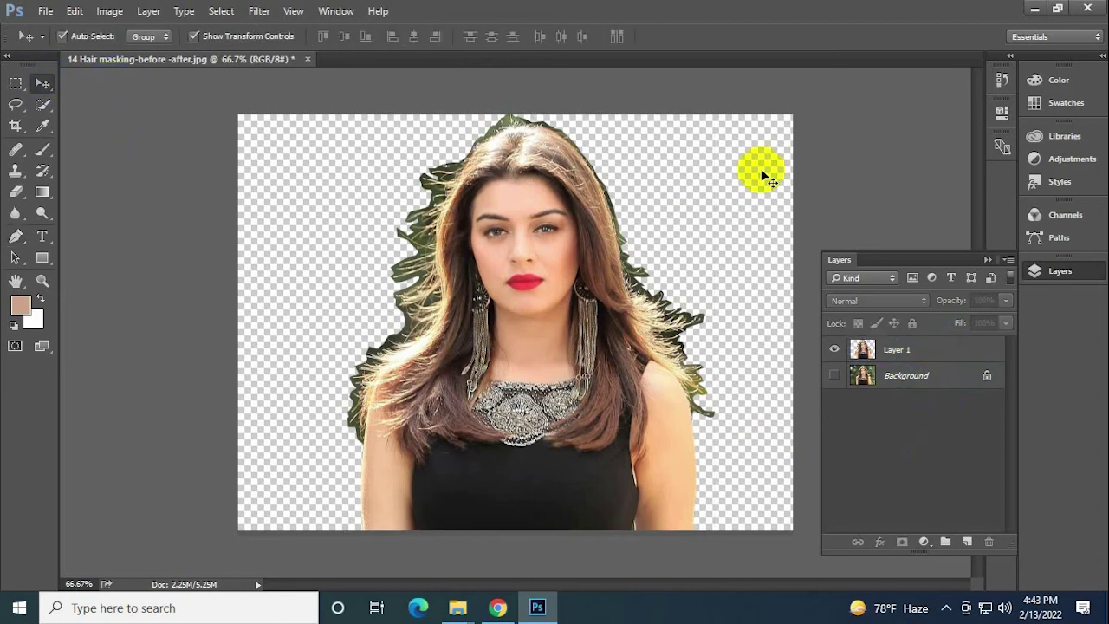
pyautogui.click(910, 350)
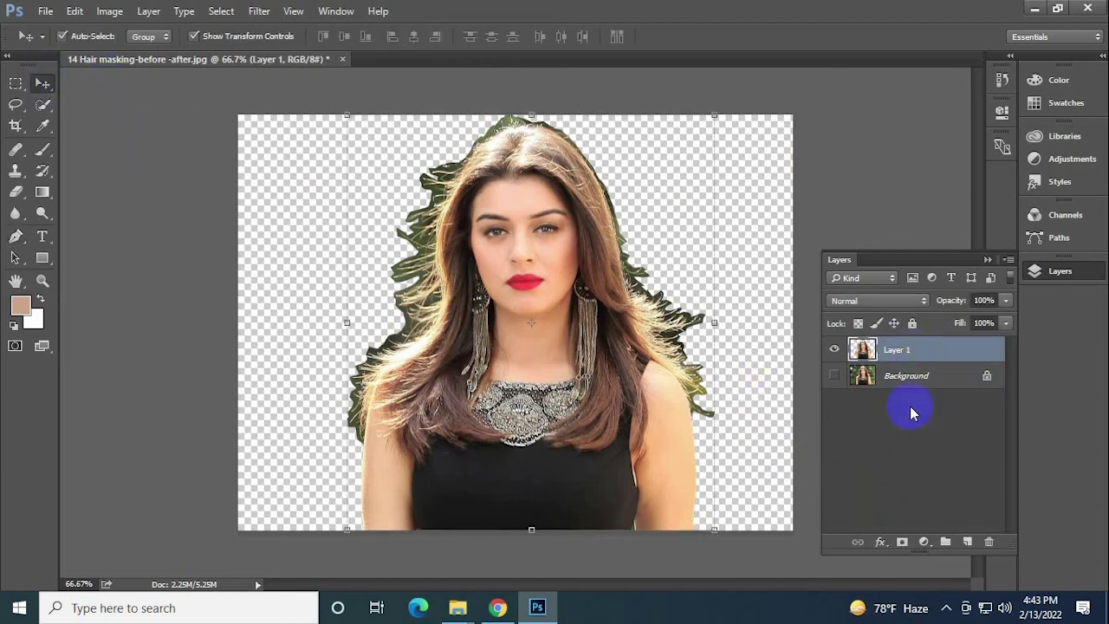
pyautogui.click(925, 543)
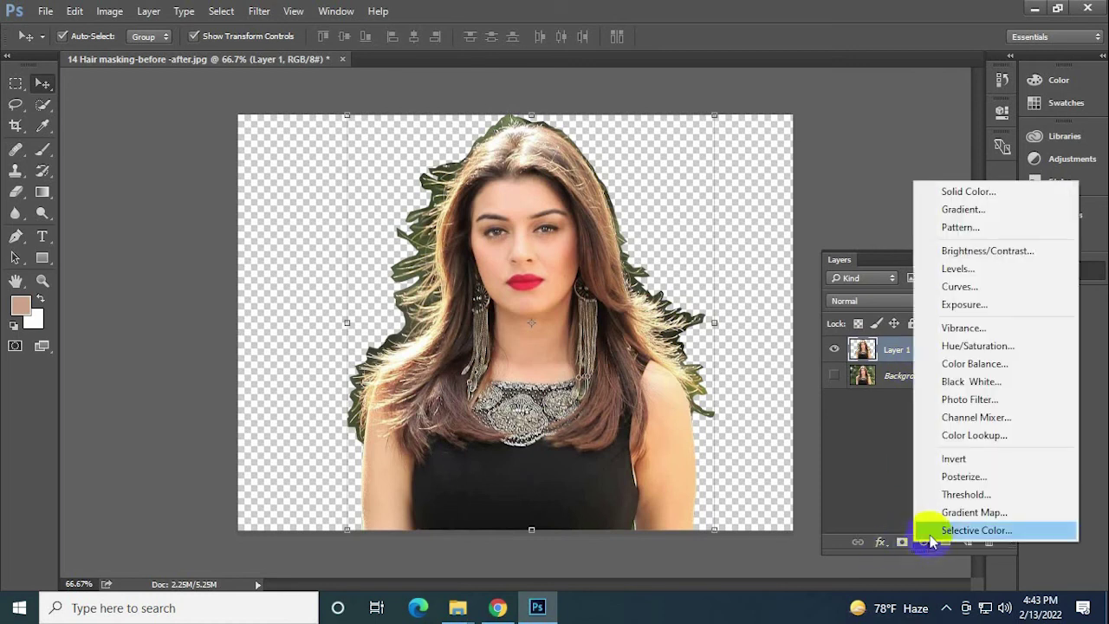
pyautogui.click(963, 192)
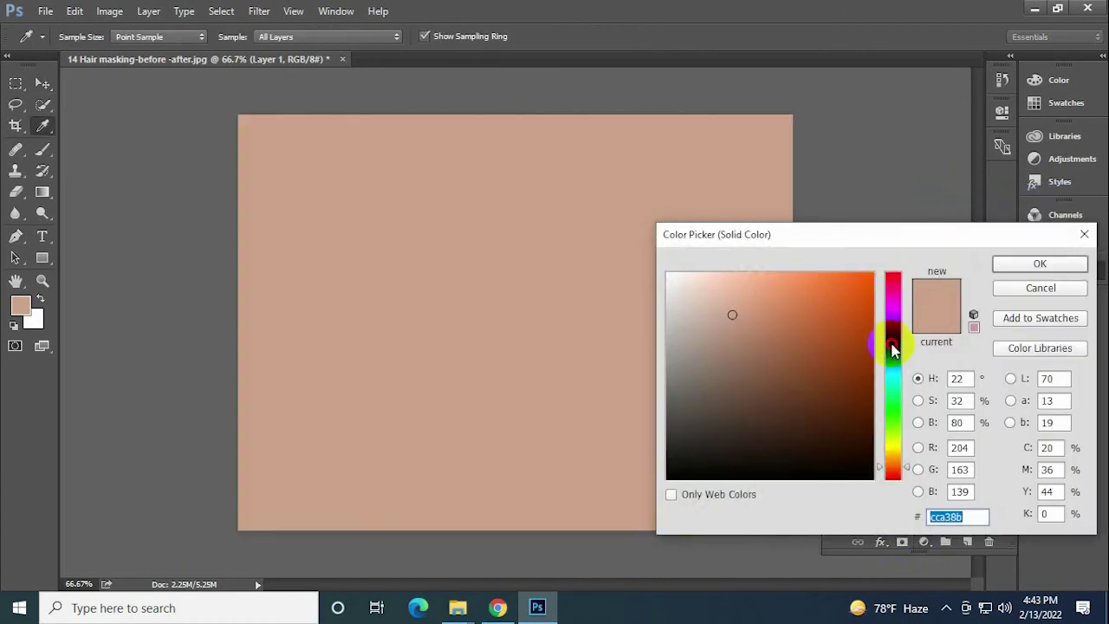
pyautogui.click(892, 350)
pyautogui.moveTo(862, 345); pyautogui.dragTo(875, 377)
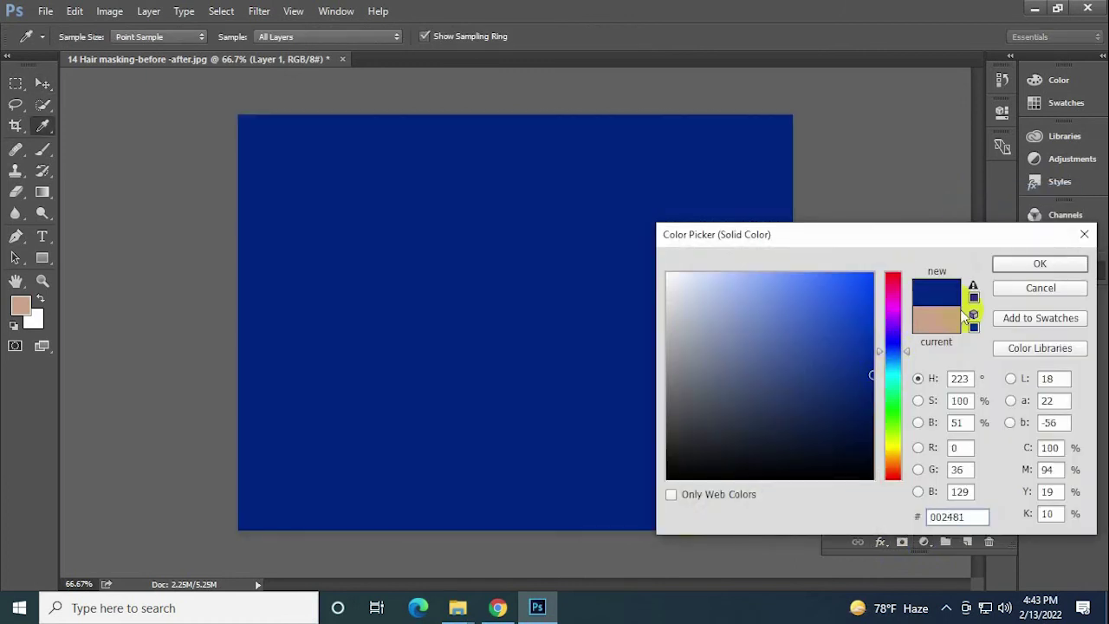
pyautogui.click(1039, 264)
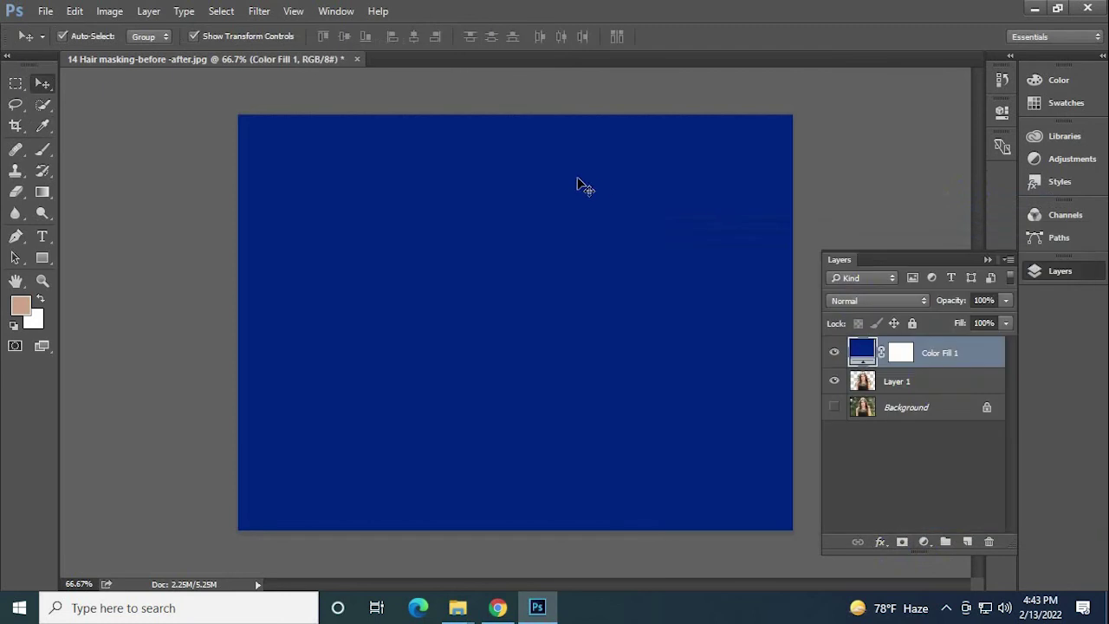
pyautogui.moveTo(939, 388)
pyautogui.mouseDown()
pyautogui.moveTo(942, 340)
pyautogui.moveTo(935, 362)
pyautogui.mouseUp()
pyautogui.moveTo(928, 384); pyautogui.dragTo(929, 351)
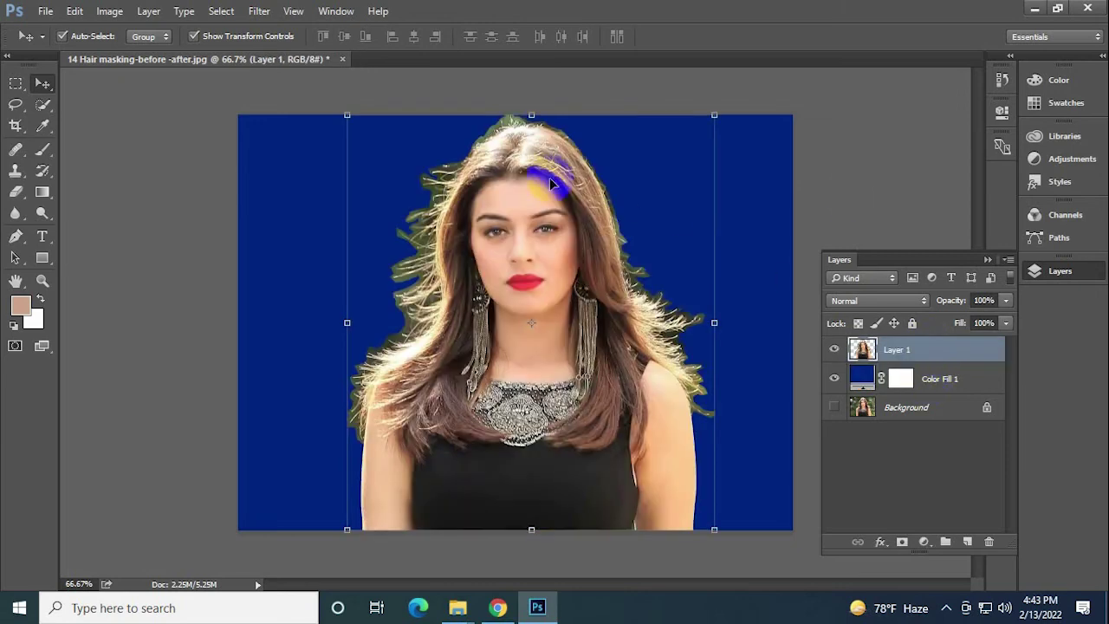
pyautogui.click(852, 201)
pyautogui.scroll(2, 400, 342)
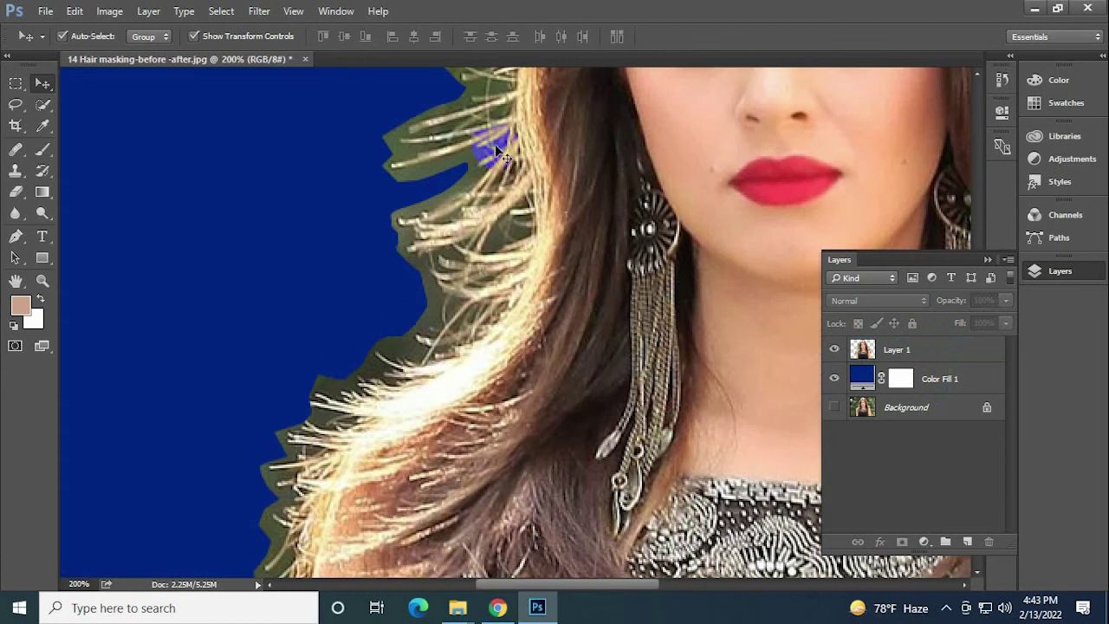
pyautogui.scroll(-2, 500, 165)
pyautogui.scroll(1, 498, 124)
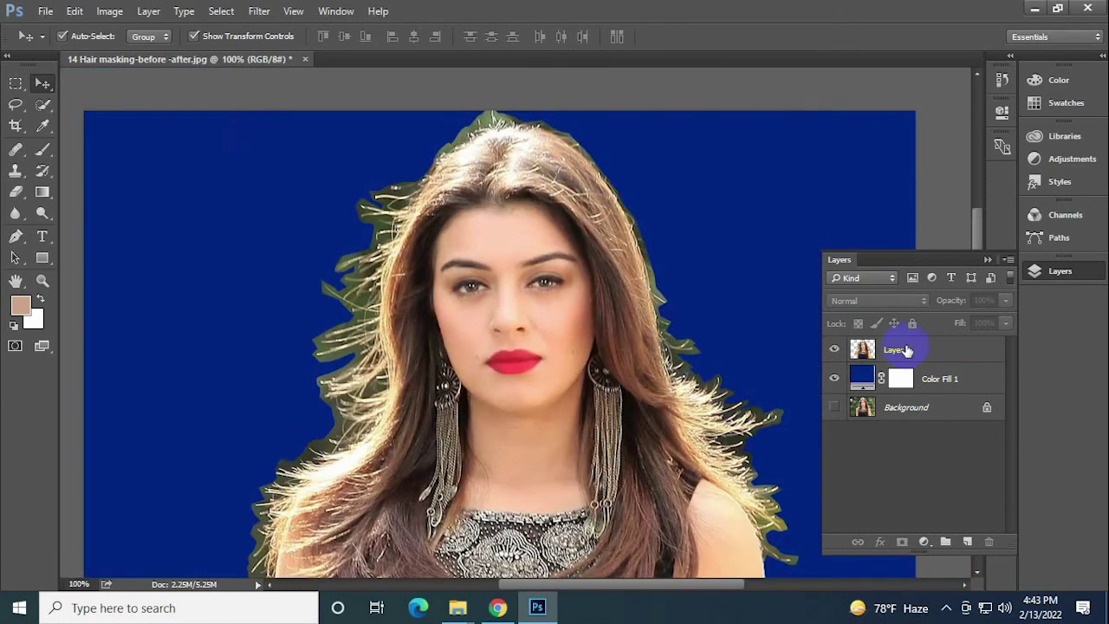
pyautogui.click(901, 349)
pyautogui.scroll(-1, 479, 172)
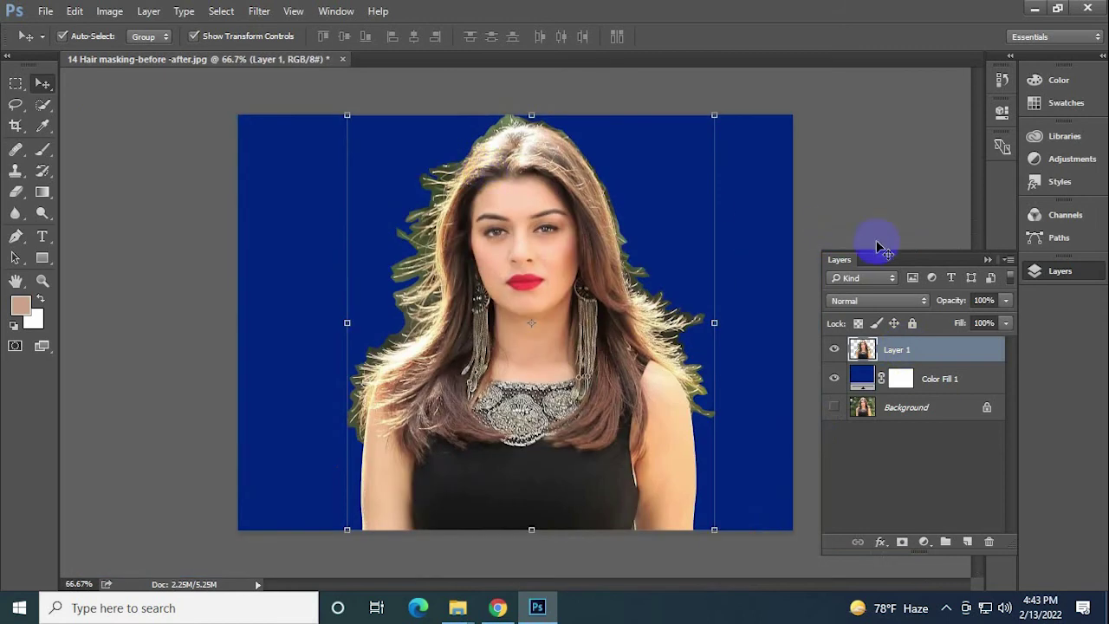
pyautogui.hotkey('ctrl', 'alt', 'a')
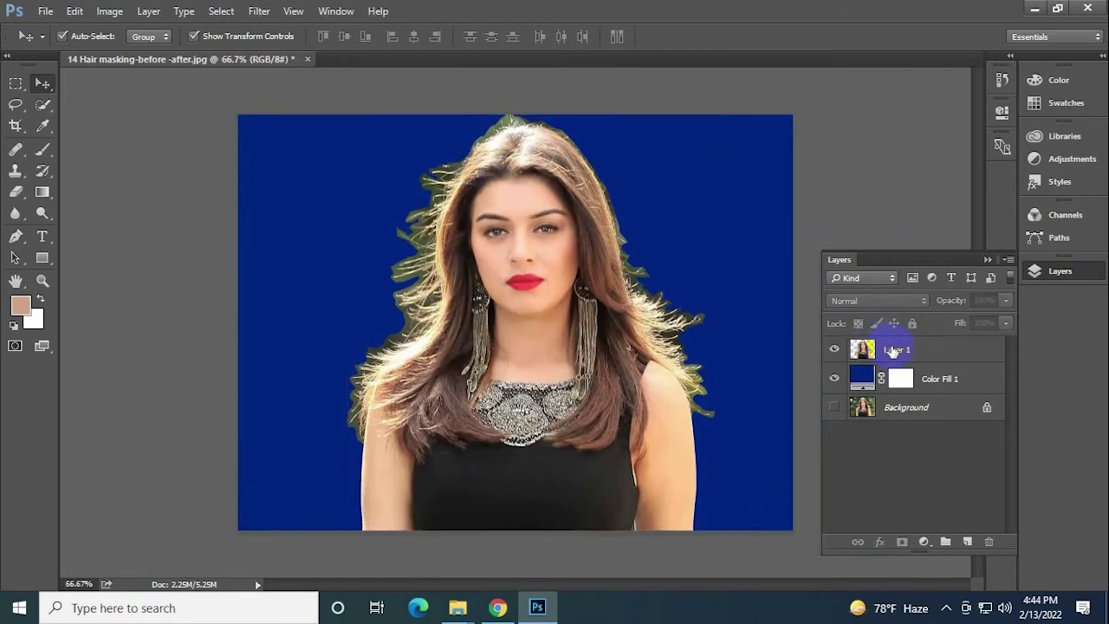
pyautogui.click(892, 350)
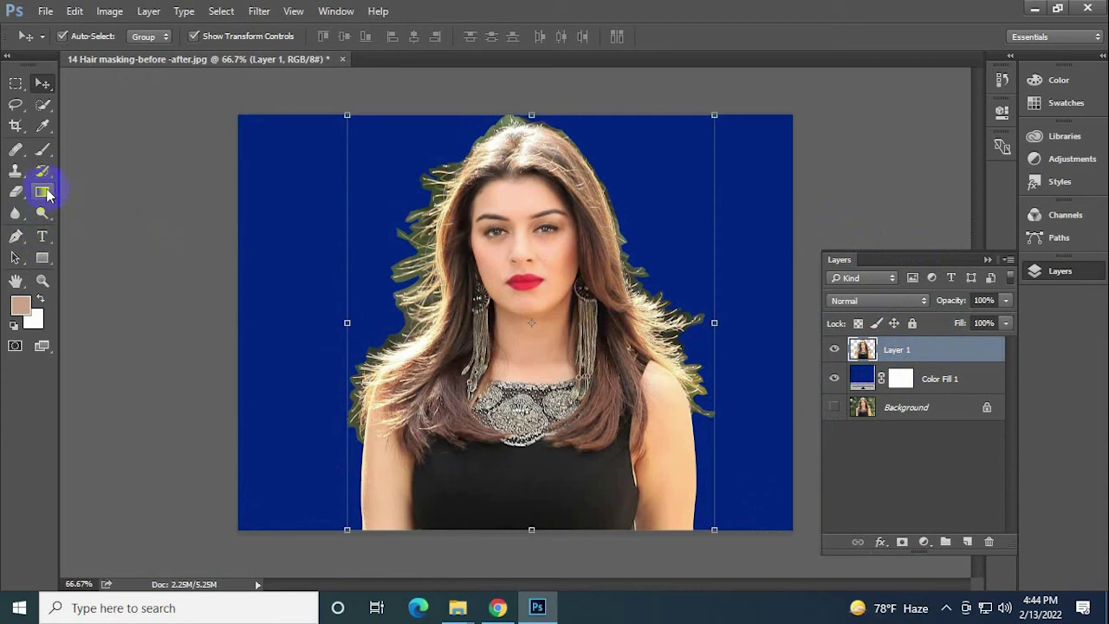
# Select the Background Eraser Tool from the eraser flyout.
pyautogui.click(45, 173)
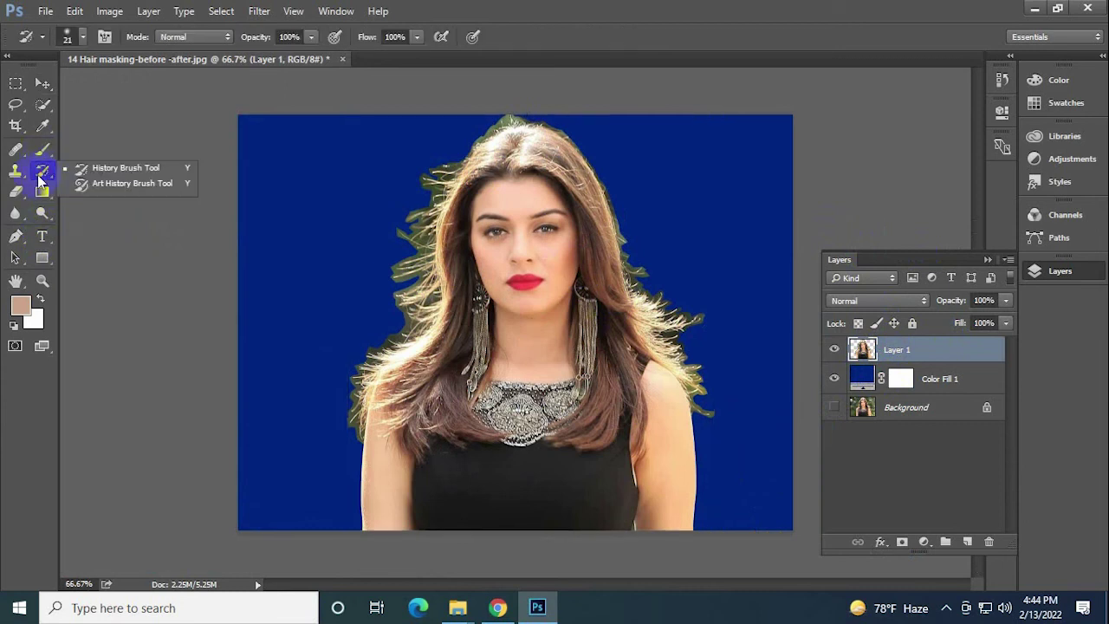
pyautogui.click(15, 170)
pyautogui.click(17, 154)
pyautogui.click(18, 158)
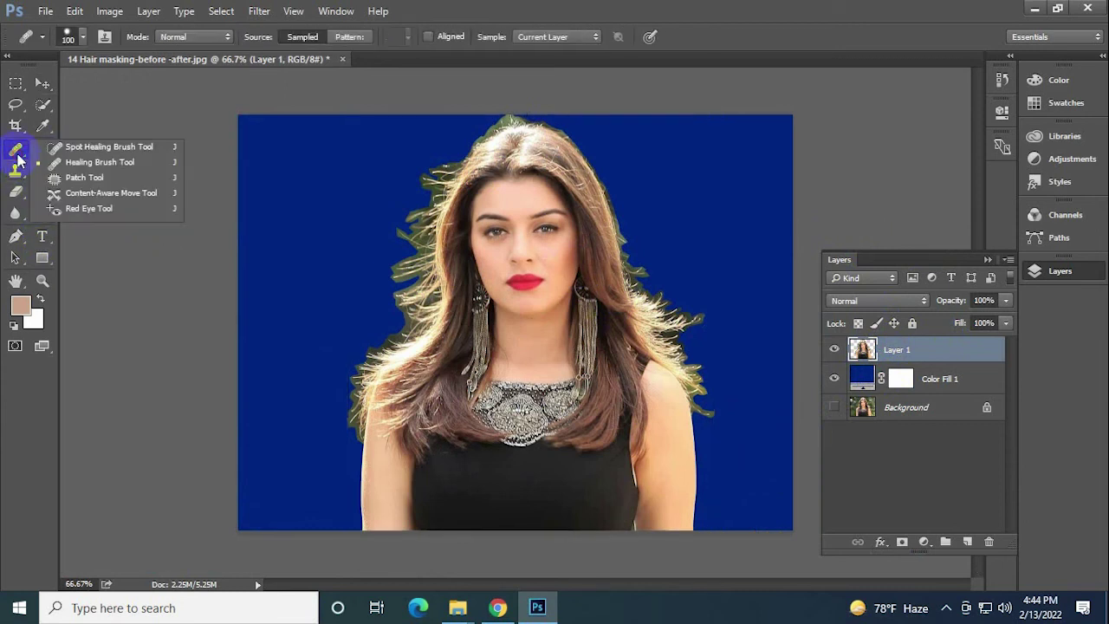
pyautogui.click(16, 191)
pyautogui.click(20, 197)
pyautogui.click(74, 190)
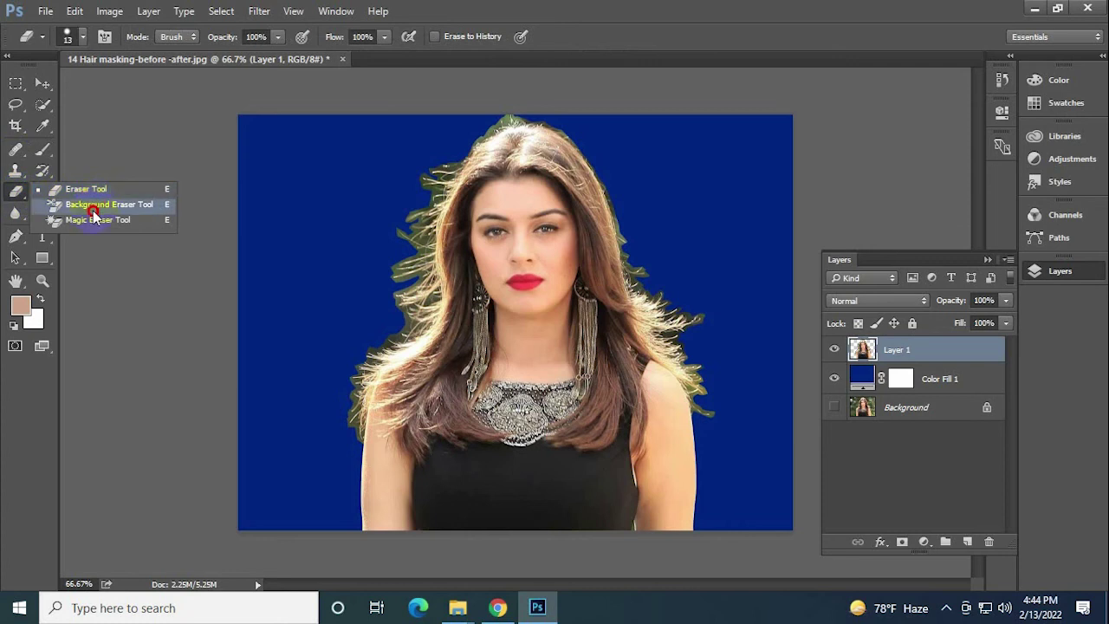
pyautogui.click(159, 208)
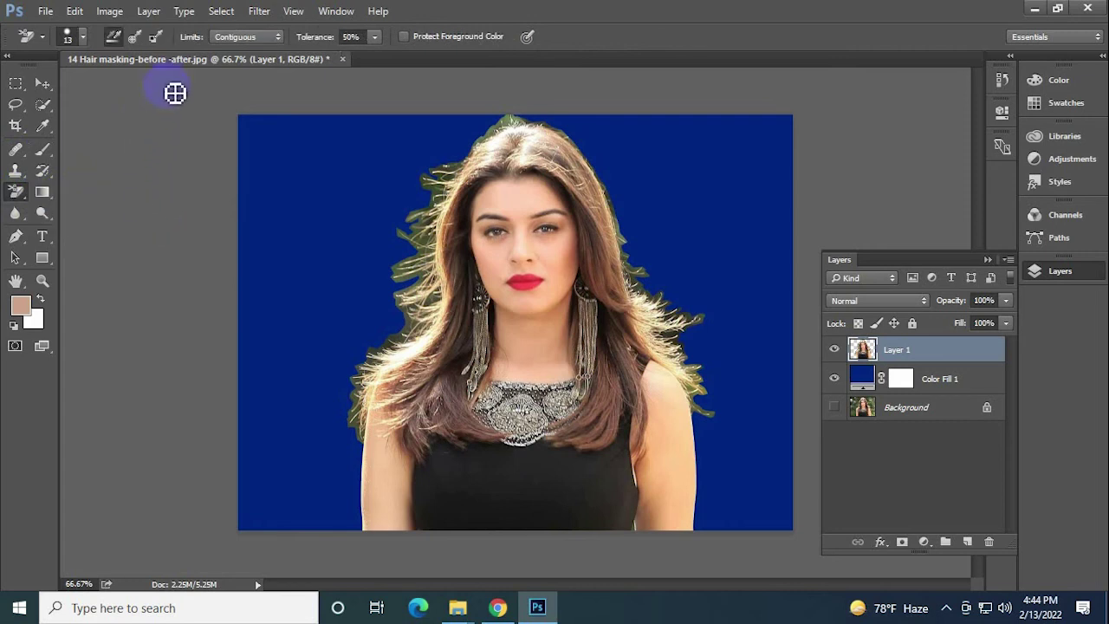
# Set Sampling to Once, Limits to Discontiguous, Tolerance 50%, and a 62 px brush.
pyautogui.click(135, 39)
pyautogui.click(224, 40)
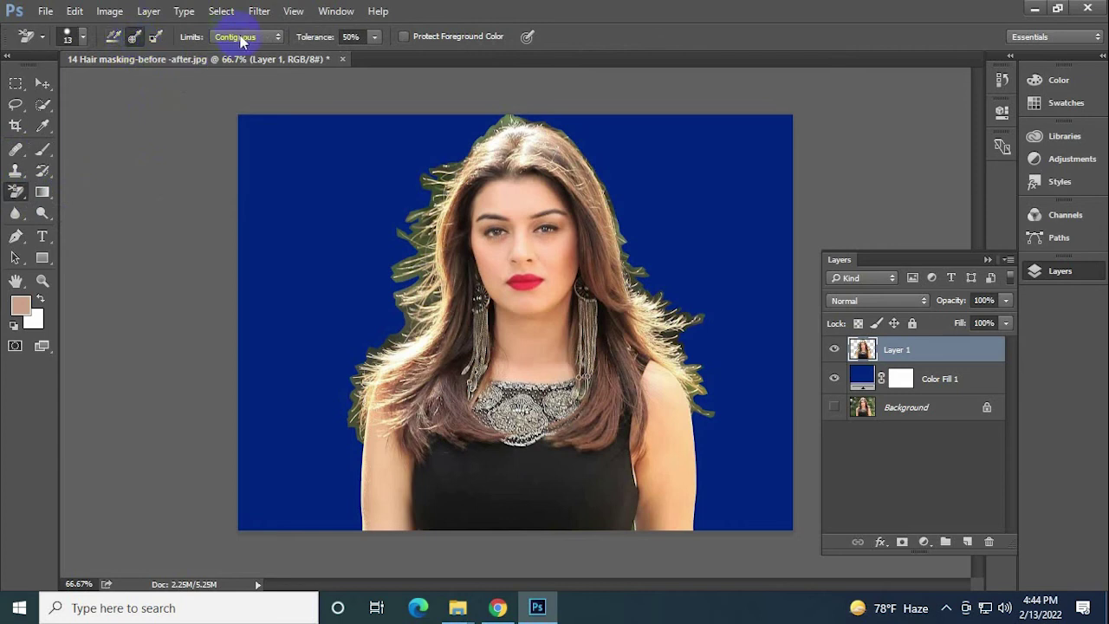
pyautogui.click(242, 40)
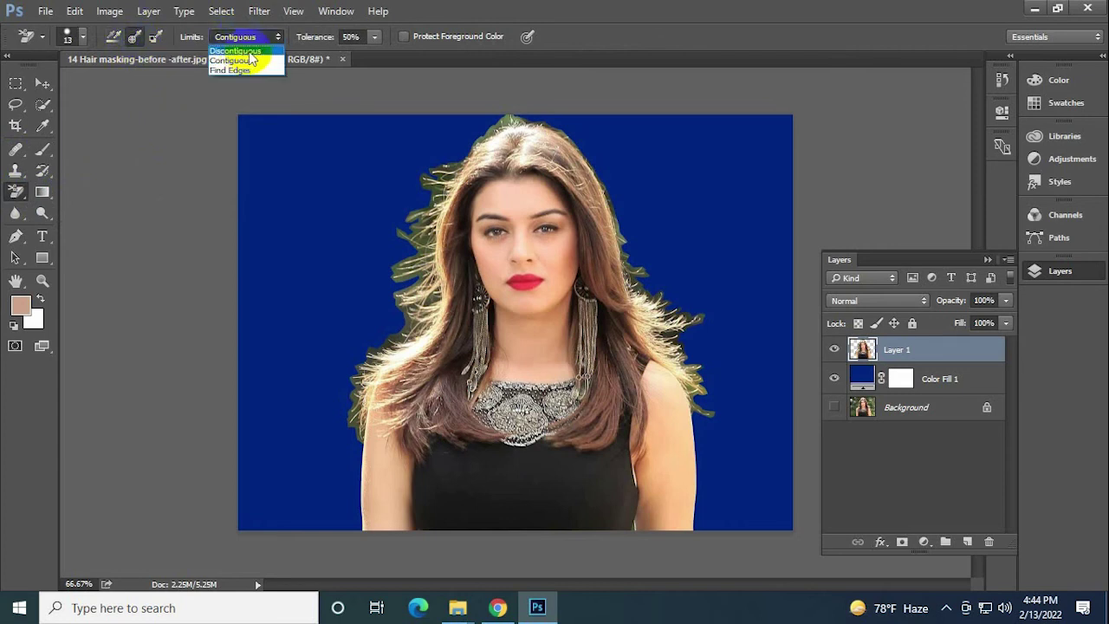
pyautogui.click(239, 51)
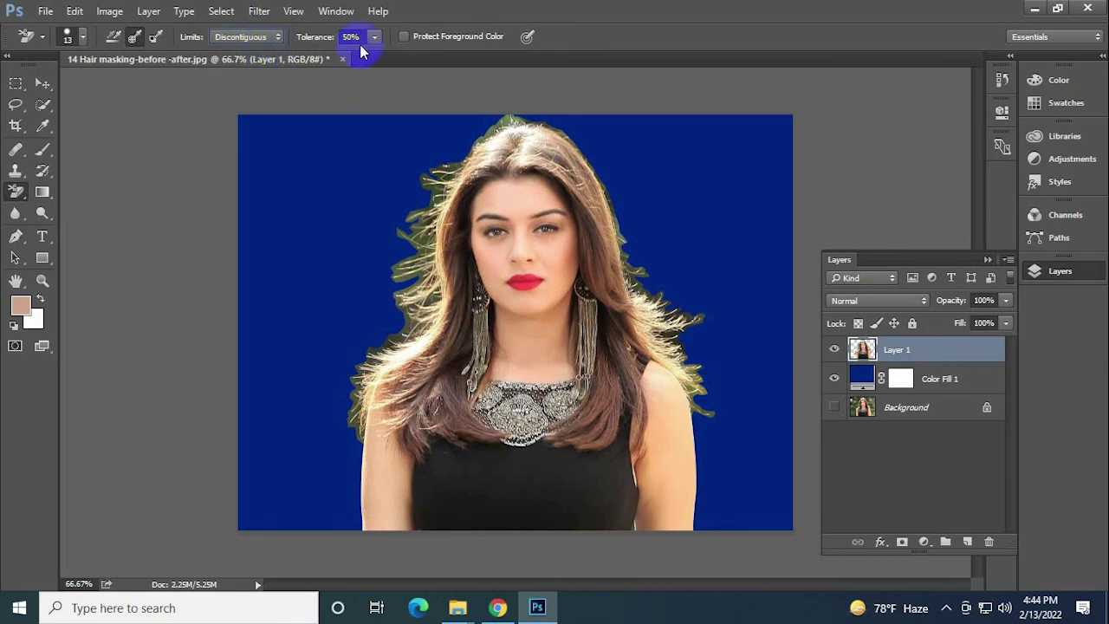
pyautogui.click(329, 36)
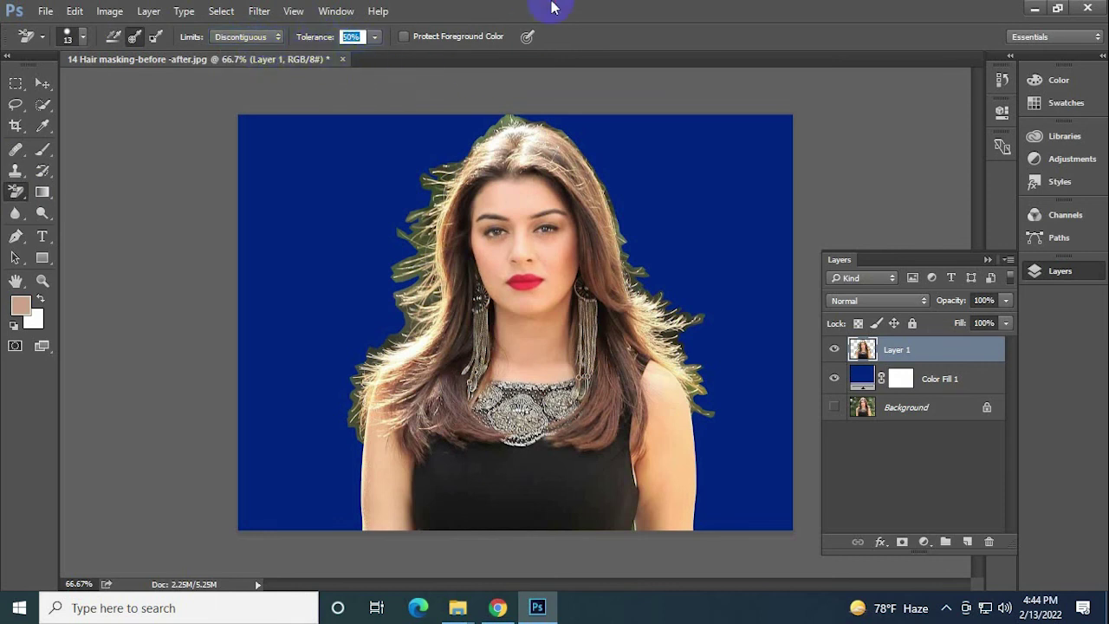
pyautogui.click(134, 40)
pyautogui.moveTo(589, 286); pyautogui.dragTo(537, 284)
pyautogui.click(82, 36)
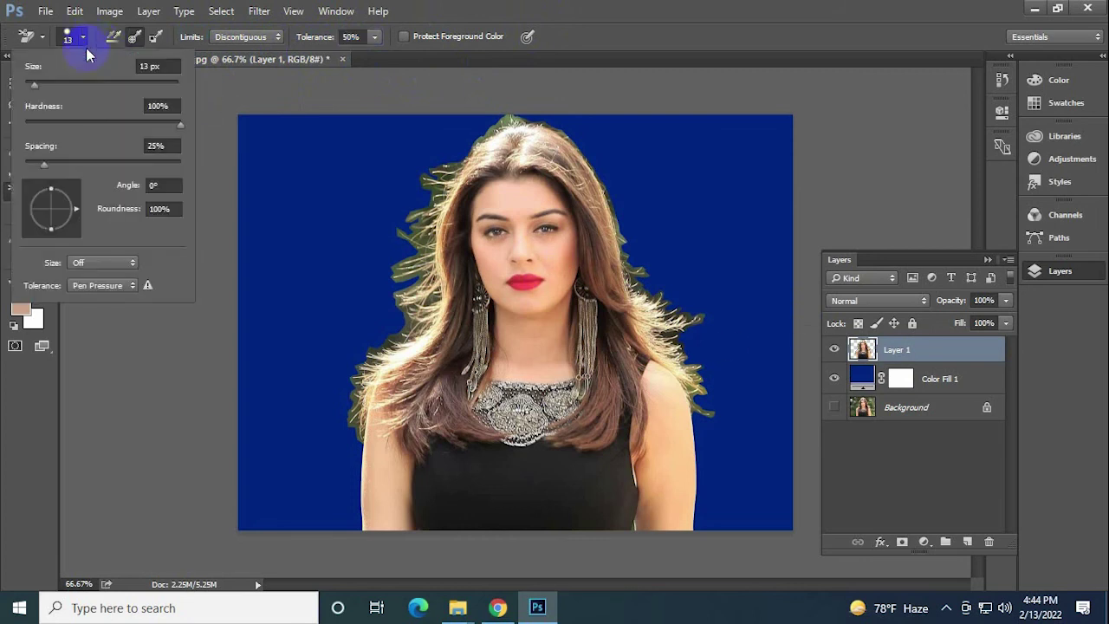
pyautogui.moveTo(38, 89); pyautogui.dragTo(86, 87)
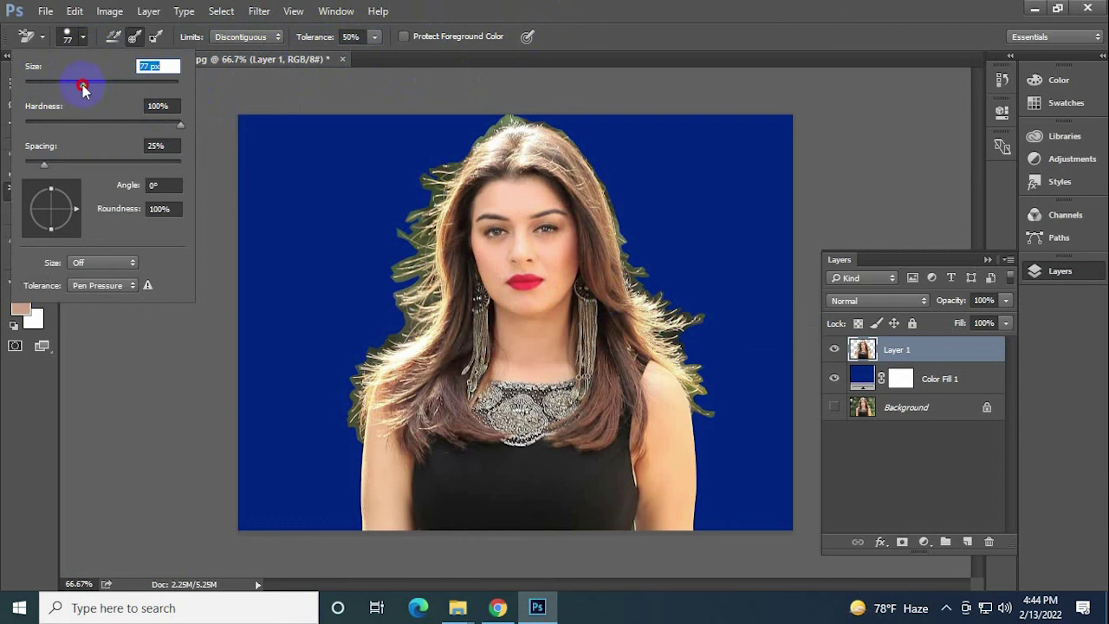
pyautogui.click(425, 7)
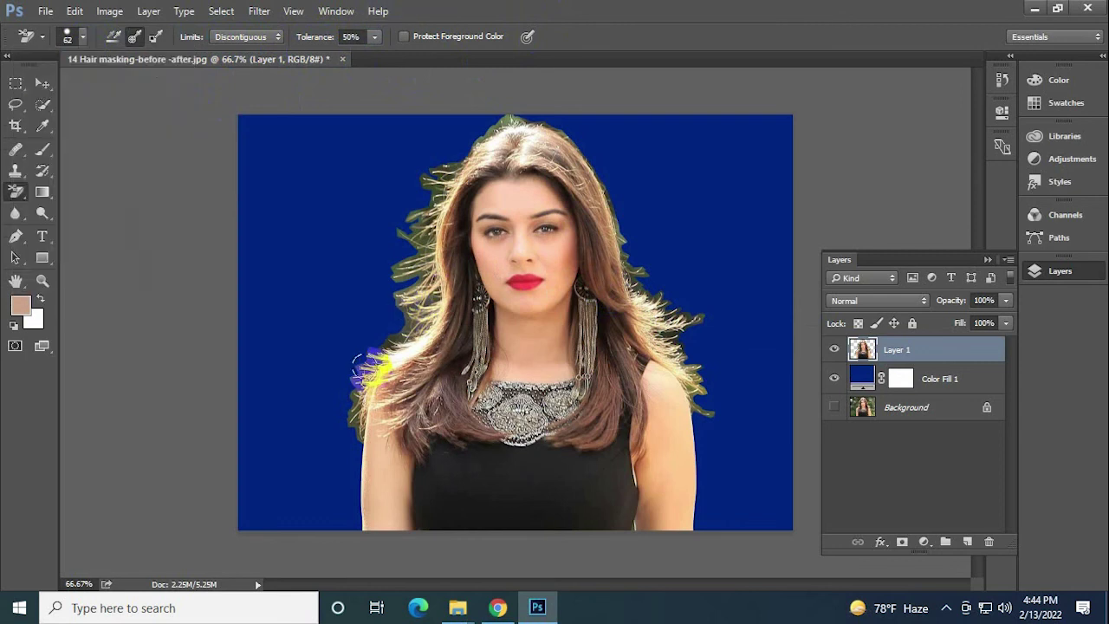
# Zoom in on the shoulder hair edge, test a stroke, and reduce the brush to 30 px.
pyautogui.scroll(1, 343, 445)
pyautogui.scroll(1, 358, 426)
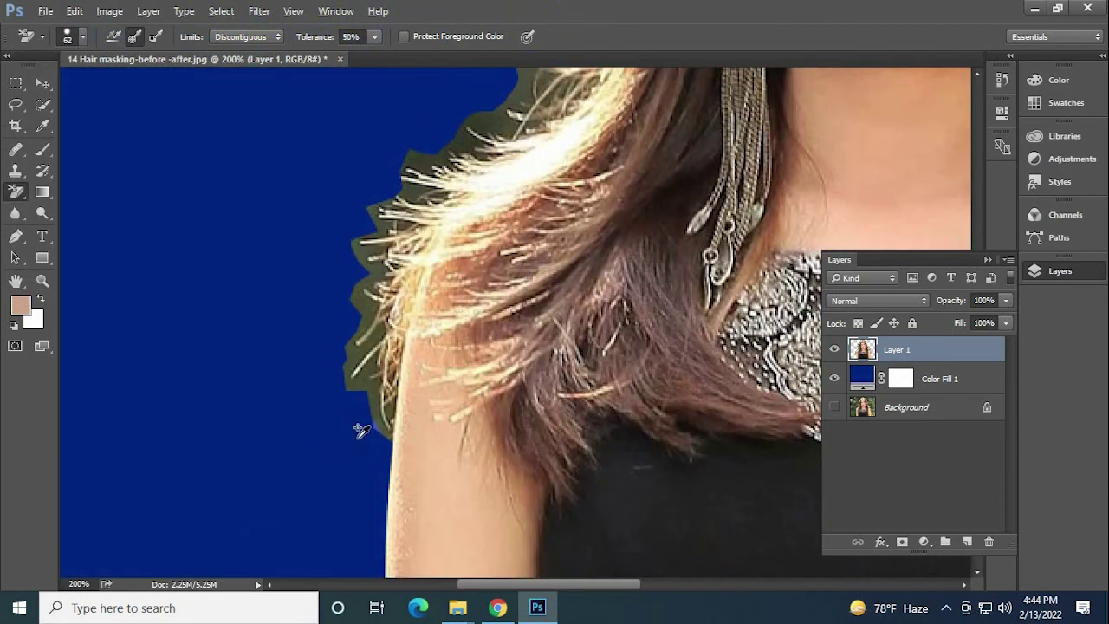
pyautogui.moveTo(360, 424)
pyautogui.mouseDown()
pyautogui.moveTo(371, 407)
pyautogui.moveTo(343, 345)
pyautogui.mouseUp()
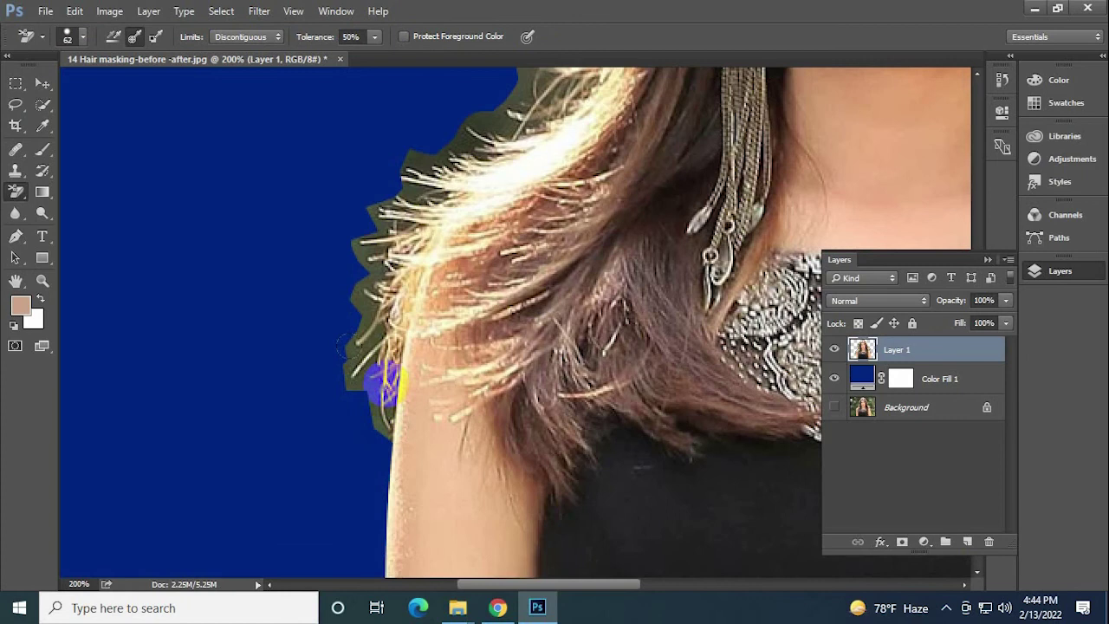
pyautogui.click(83, 38)
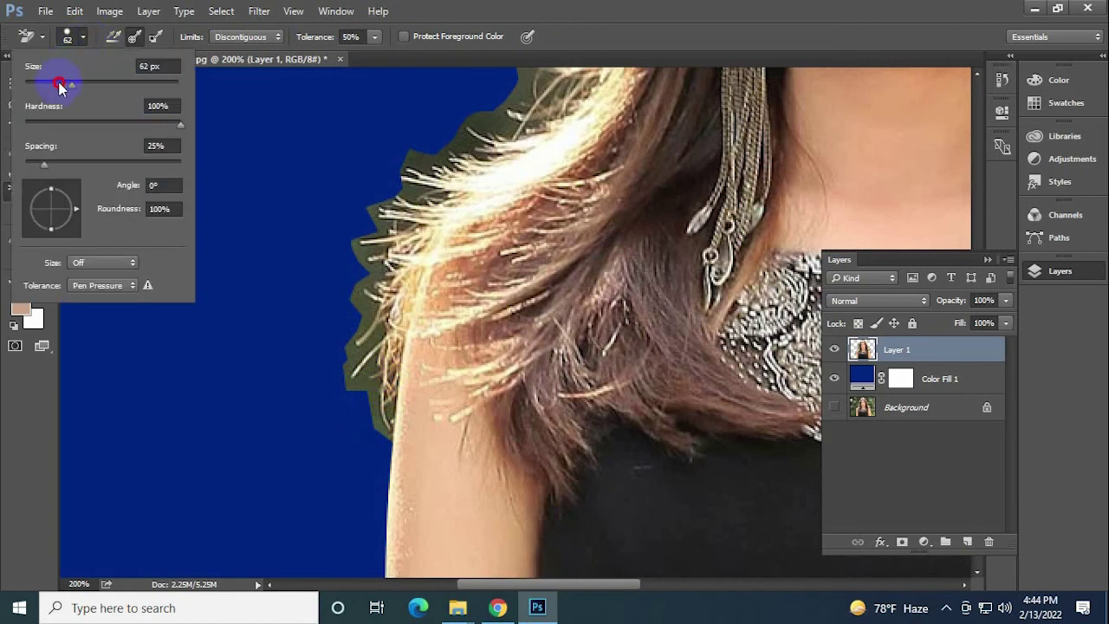
pyautogui.click(59, 86)
pyautogui.click(417, 293)
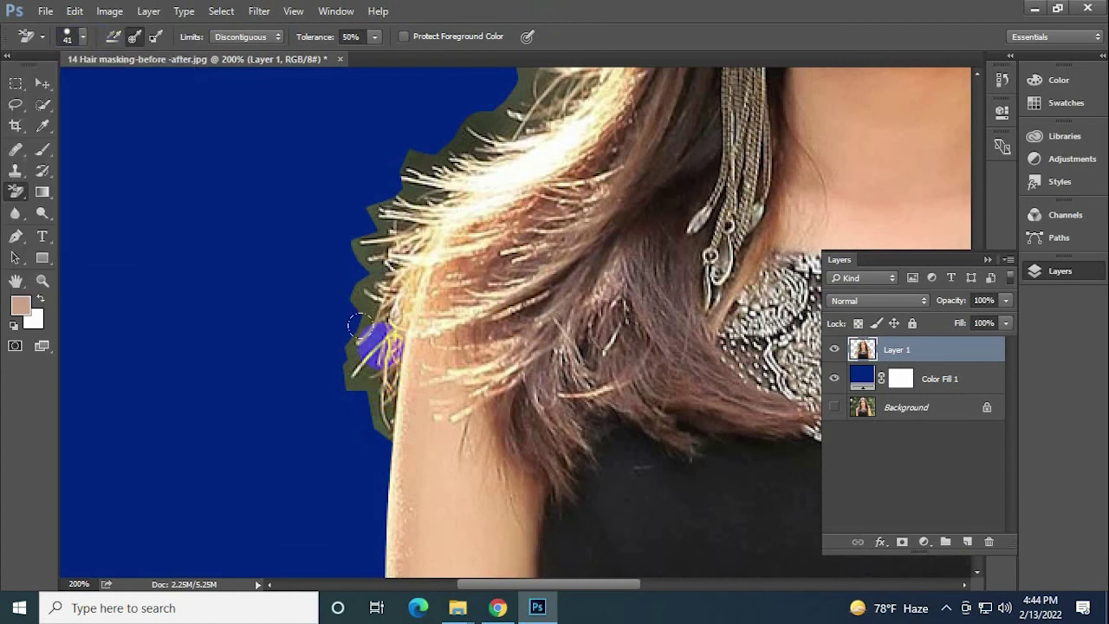
pyautogui.press('[')
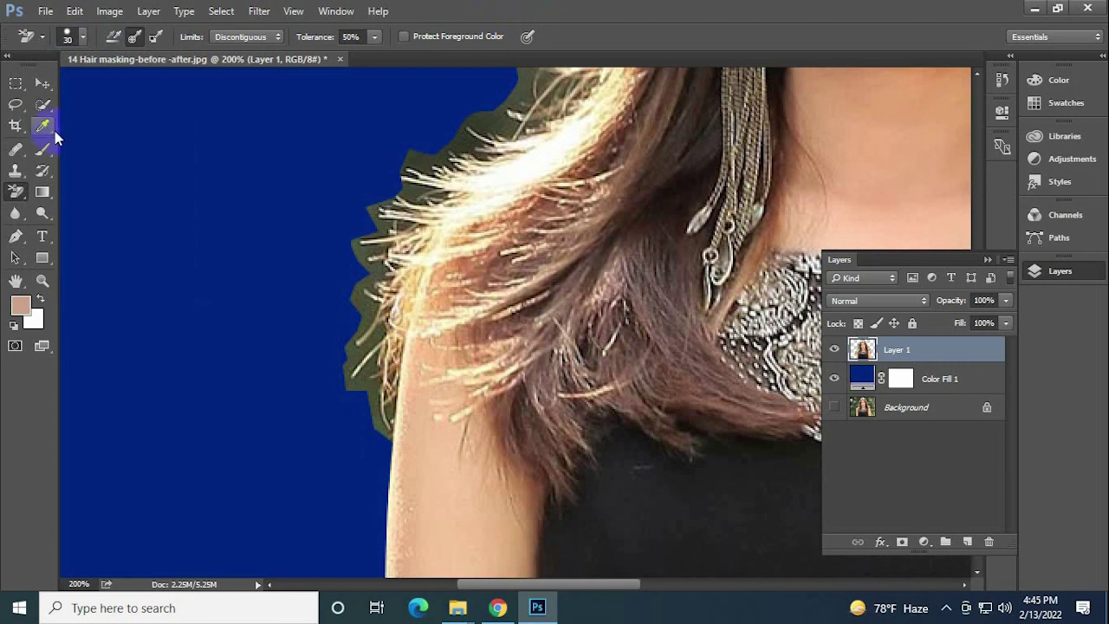
pyautogui.click(37, 322)
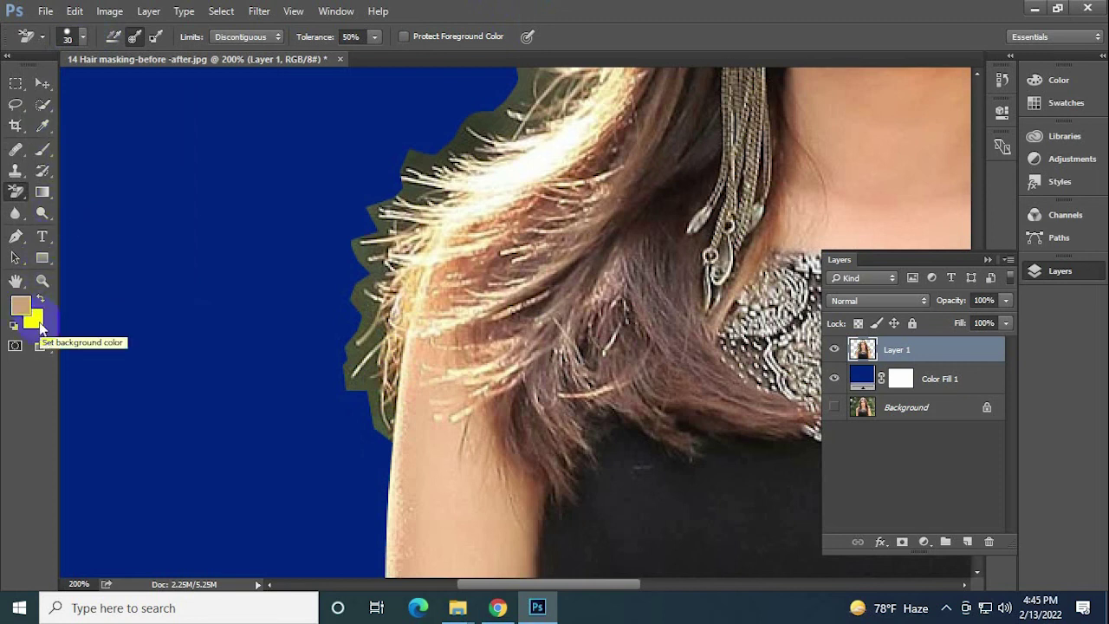
# Set the background colour to the olive fringe colour sampled from the image.
pyautogui.click(38, 324)
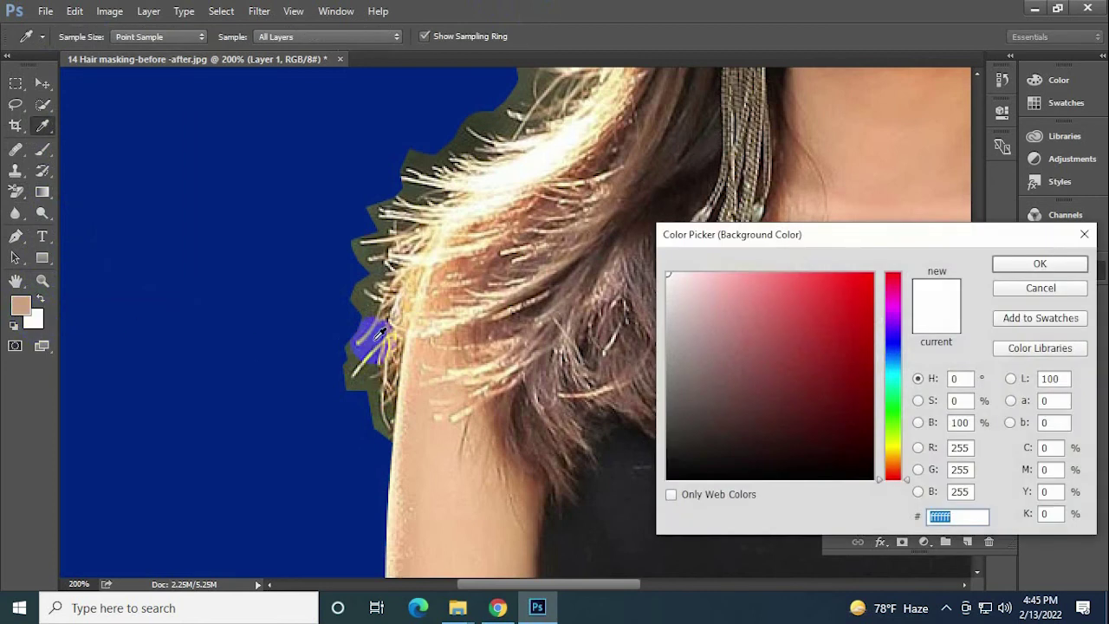
pyautogui.click(377, 336)
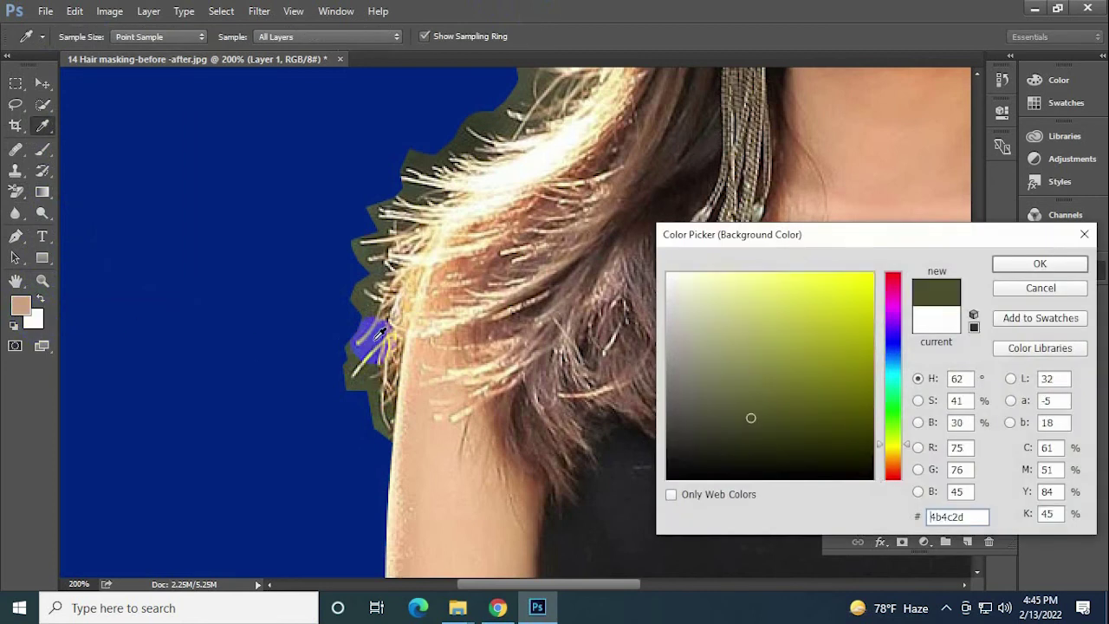
pyautogui.click(1039, 264)
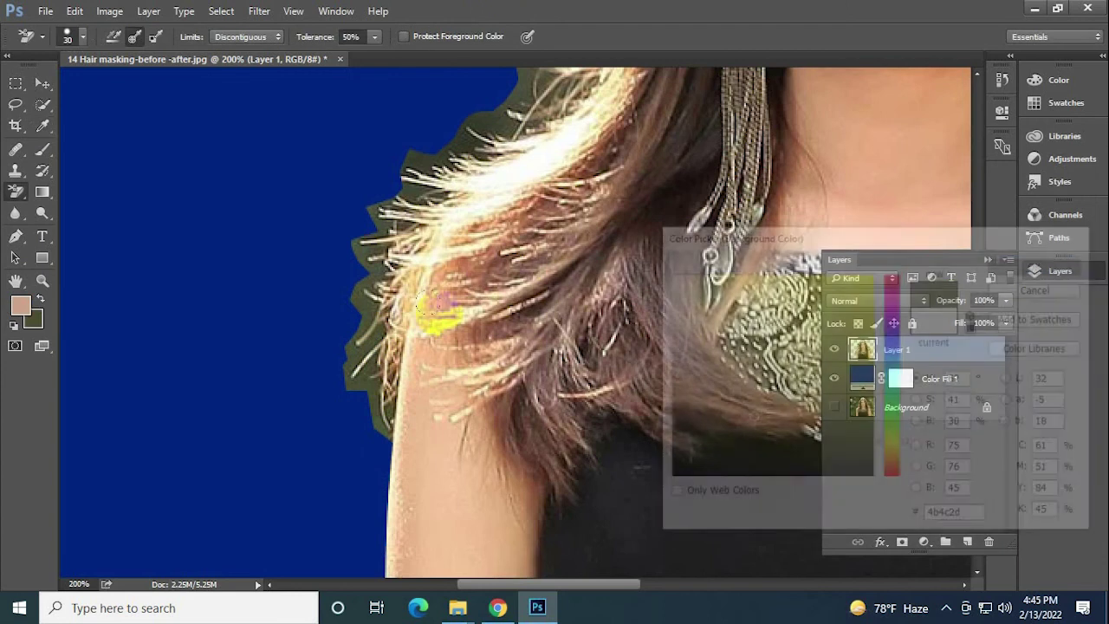
pyautogui.moveTo(364, 326); pyautogui.dragTo(353, 295)
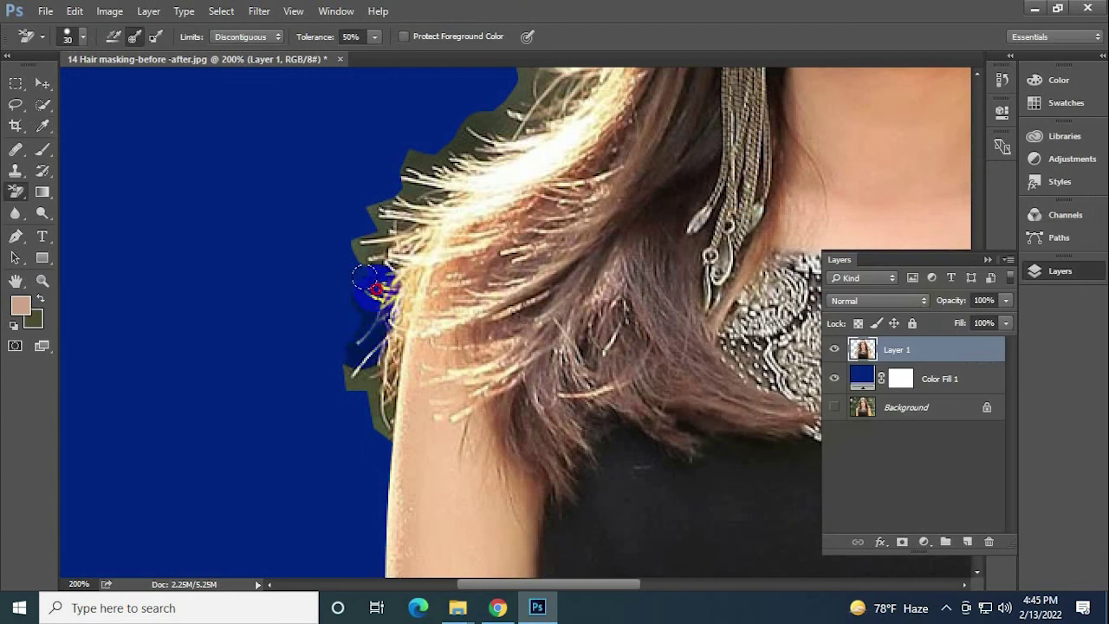
pyautogui.hotkey('ctrl', 'z')
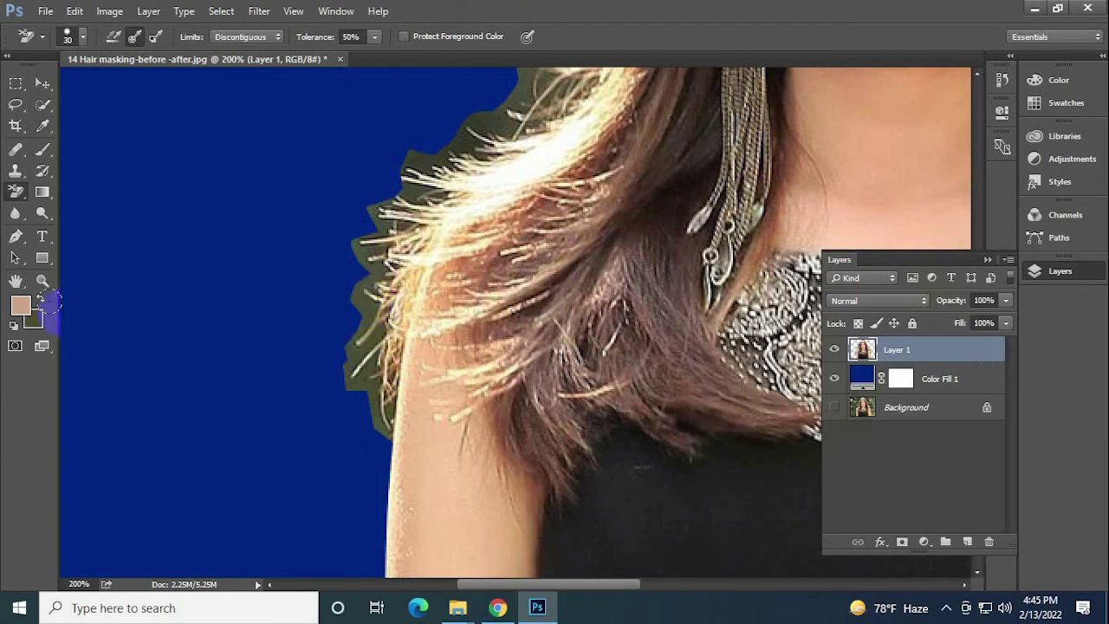
pyautogui.click(36, 322)
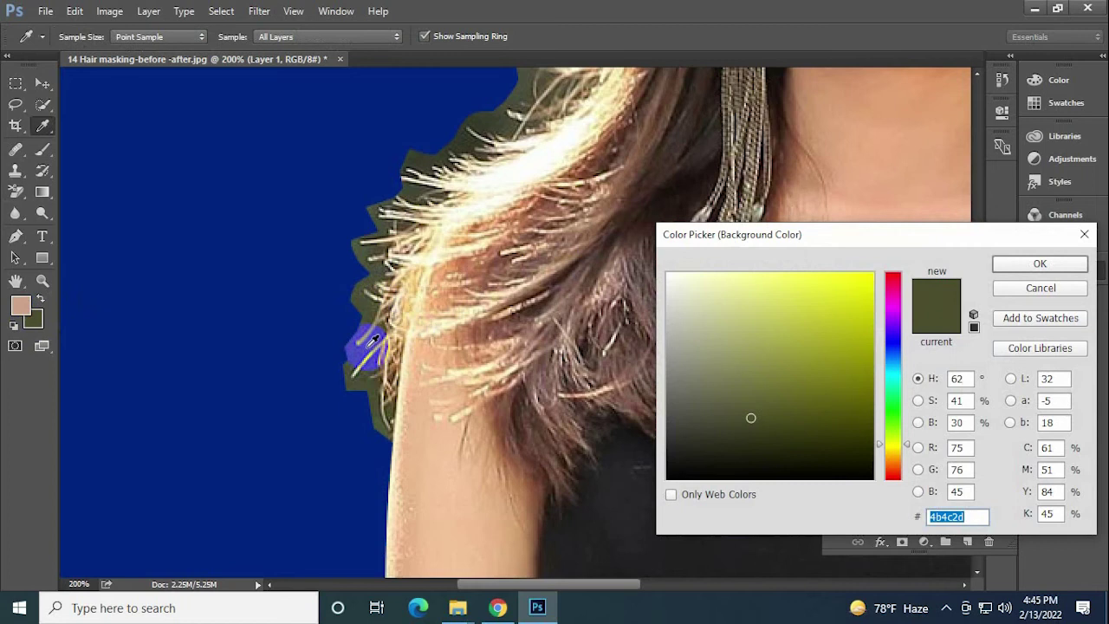
pyautogui.click(1035, 263)
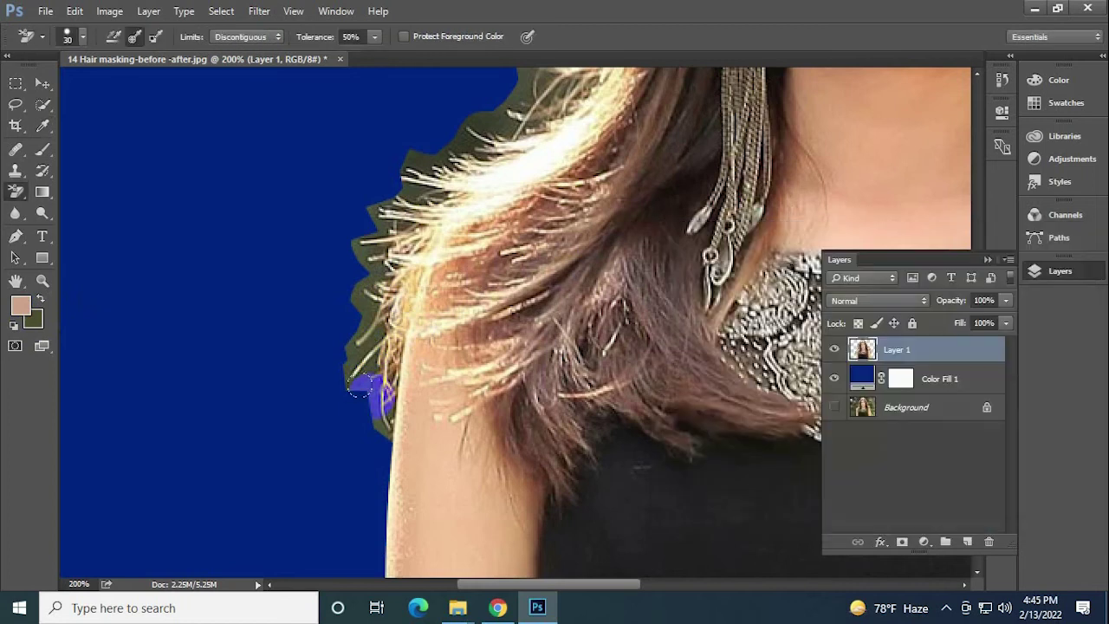
# Erase the olive fringe along the shoulder and upper hair edges with the Background Eraser.
pyautogui.moveTo(360, 387)
pyautogui.mouseDown()
pyautogui.moveTo(382, 361)
pyautogui.moveTo(379, 257)
pyautogui.moveTo(356, 243)
pyautogui.mouseUp()
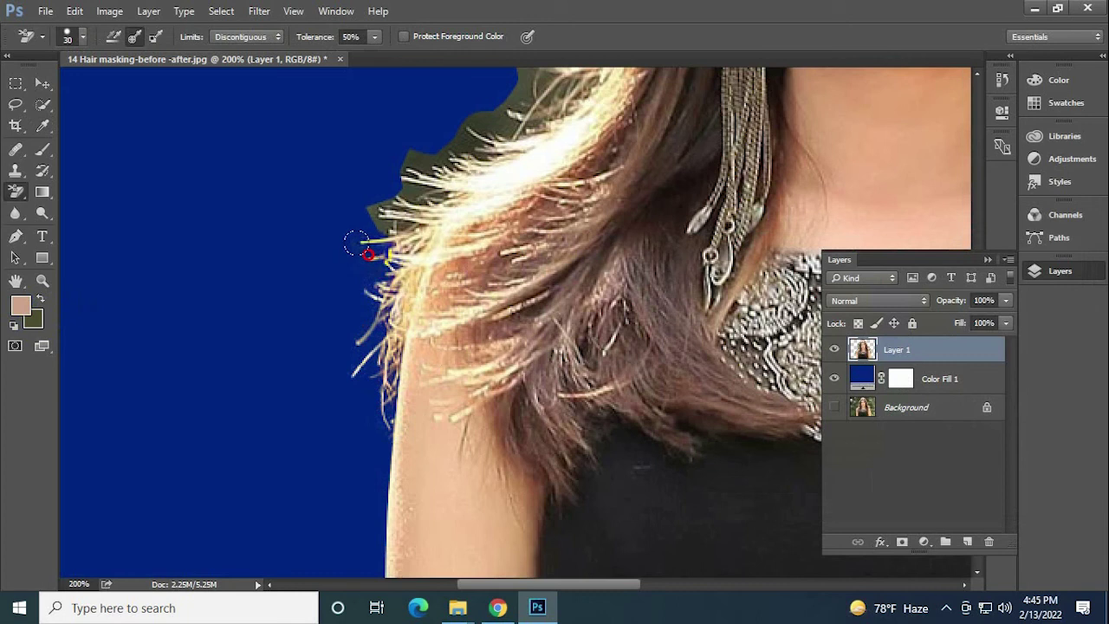
pyautogui.moveTo(356, 243); pyautogui.dragTo(417, 227)
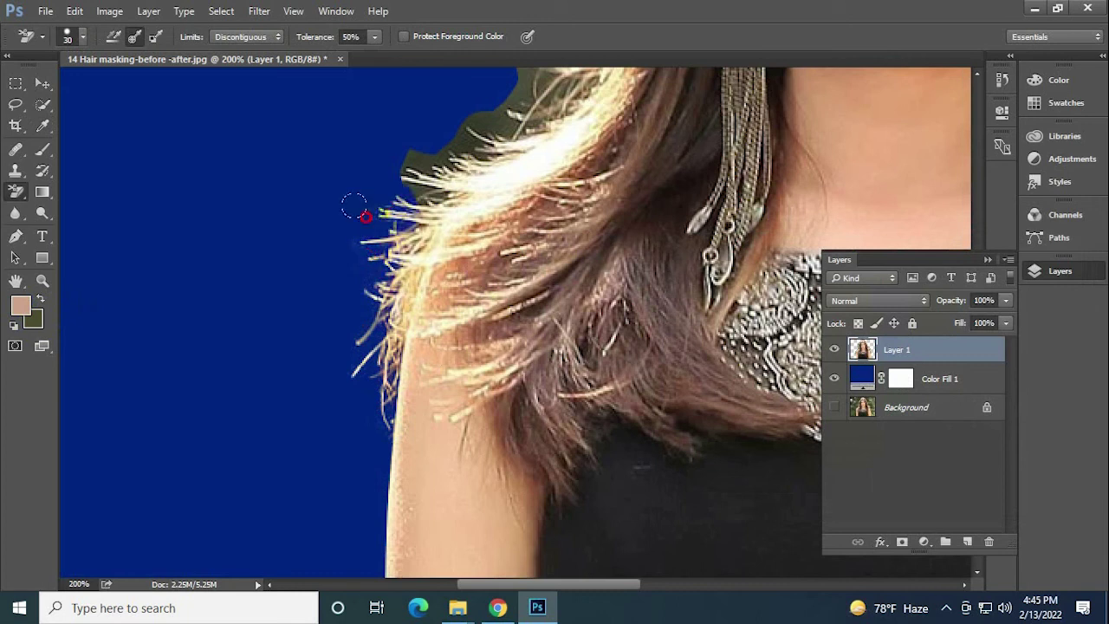
pyautogui.moveTo(391, 285); pyautogui.dragTo(391, 179)
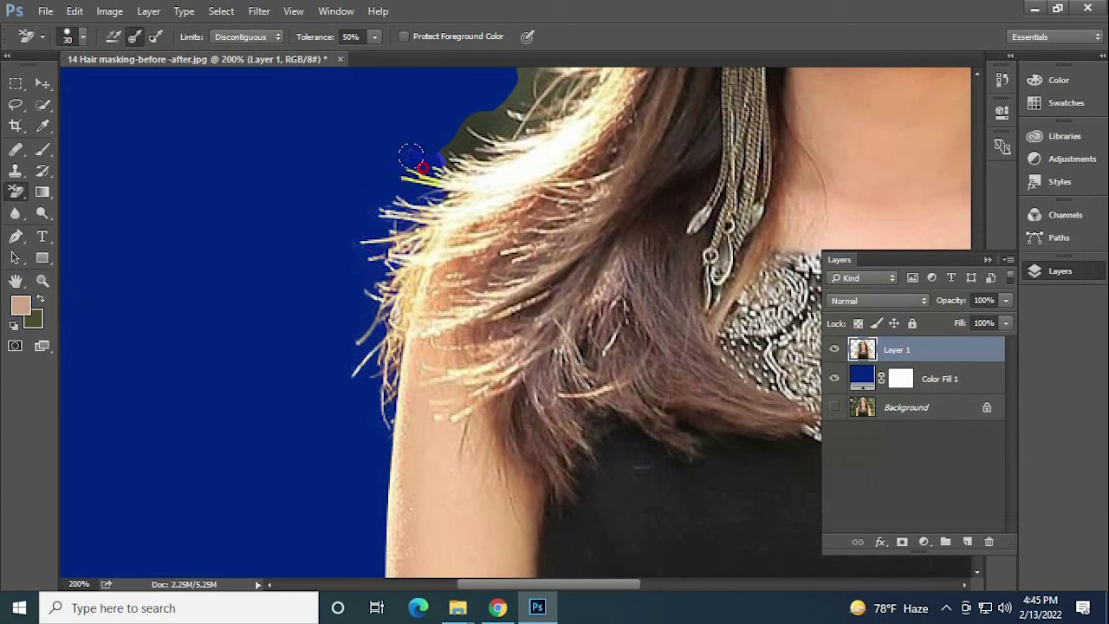
pyautogui.moveTo(342, 303)
pyautogui.mouseDown()
pyautogui.moveTo(334, 347)
pyautogui.moveTo(367, 179)
pyautogui.moveTo(329, 250)
pyautogui.moveTo(360, 307)
pyautogui.mouseUp()
pyautogui.moveTo(419, 151)
pyautogui.mouseDown()
pyautogui.moveTo(587, 69)
pyautogui.moveTo(522, 98)
pyautogui.mouseUp()
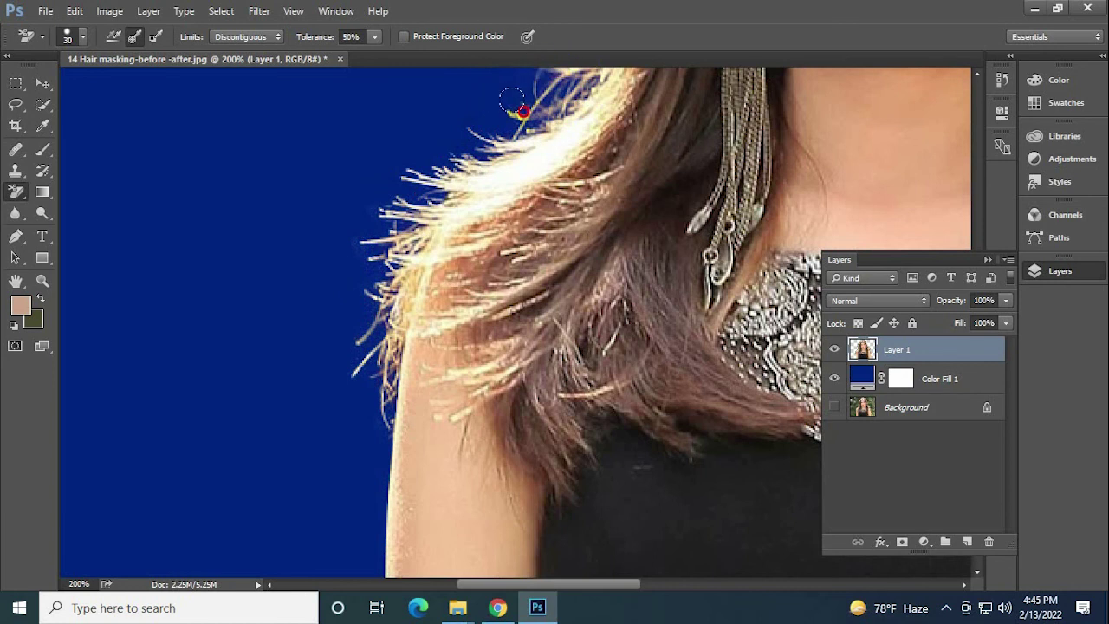
pyautogui.moveTo(515, 113); pyautogui.dragTo(443, 196)
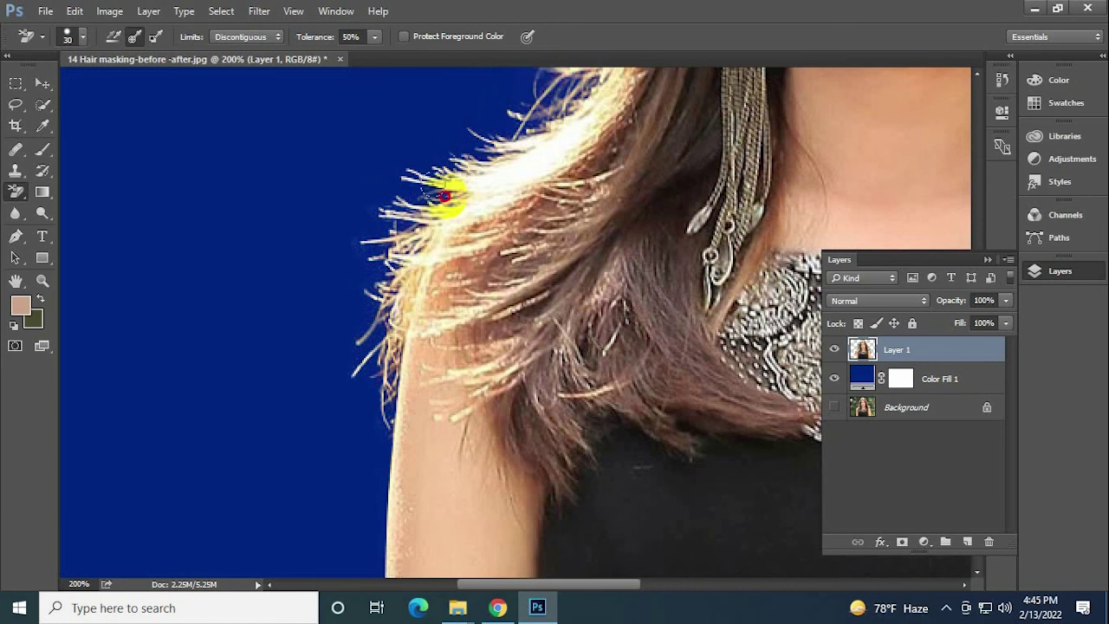
pyautogui.moveTo(475, 153)
pyautogui.mouseDown()
pyautogui.moveTo(347, 372)
pyautogui.moveTo(392, 444)
pyautogui.mouseUp()
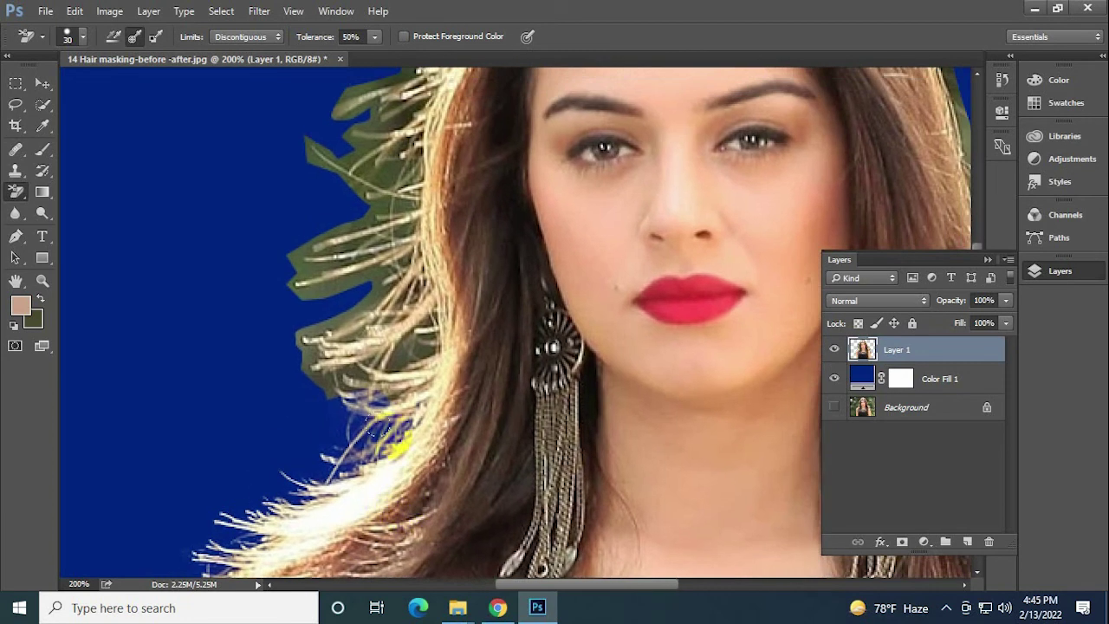
# Erase the olive fringe beside the face and at the hair edge, undoing a bad stroke.
pyautogui.moveTo(315, 381)
pyautogui.mouseDown()
pyautogui.moveTo(416, 369)
pyautogui.moveTo(407, 295)
pyautogui.moveTo(297, 347)
pyautogui.moveTo(404, 268)
pyautogui.moveTo(346, 271)
pyautogui.moveTo(291, 230)
pyautogui.moveTo(384, 209)
pyautogui.moveTo(390, 168)
pyautogui.moveTo(358, 181)
pyautogui.moveTo(297, 148)
pyautogui.moveTo(404, 127)
pyautogui.moveTo(400, 76)
pyautogui.moveTo(336, 100)
pyautogui.mouseUp()
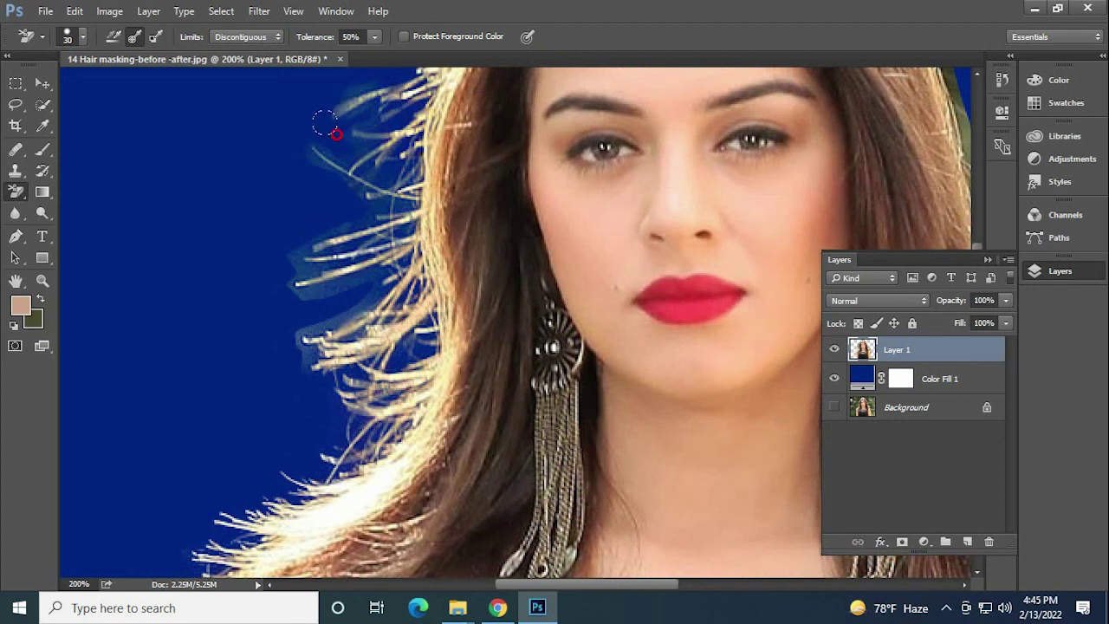
pyautogui.moveTo(407, 186)
pyautogui.mouseDown()
pyautogui.moveTo(370, 420)
pyautogui.moveTo(303, 489)
pyautogui.mouseUp()
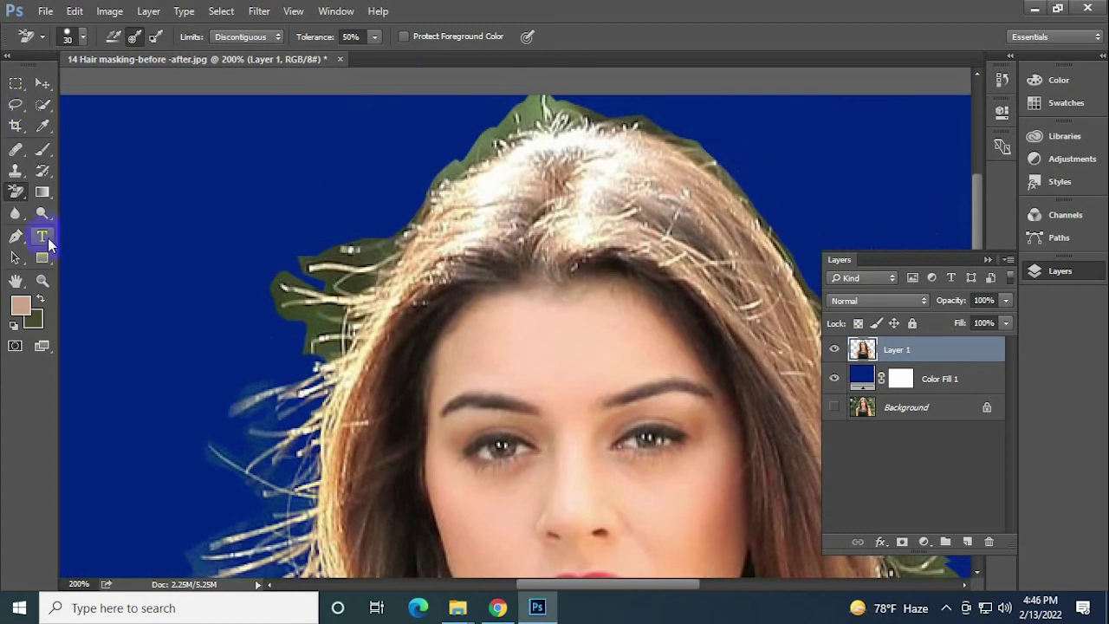
pyautogui.moveTo(276, 295); pyautogui.dragTo(297, 276)
pyautogui.hotkey('ctrl', 'z')
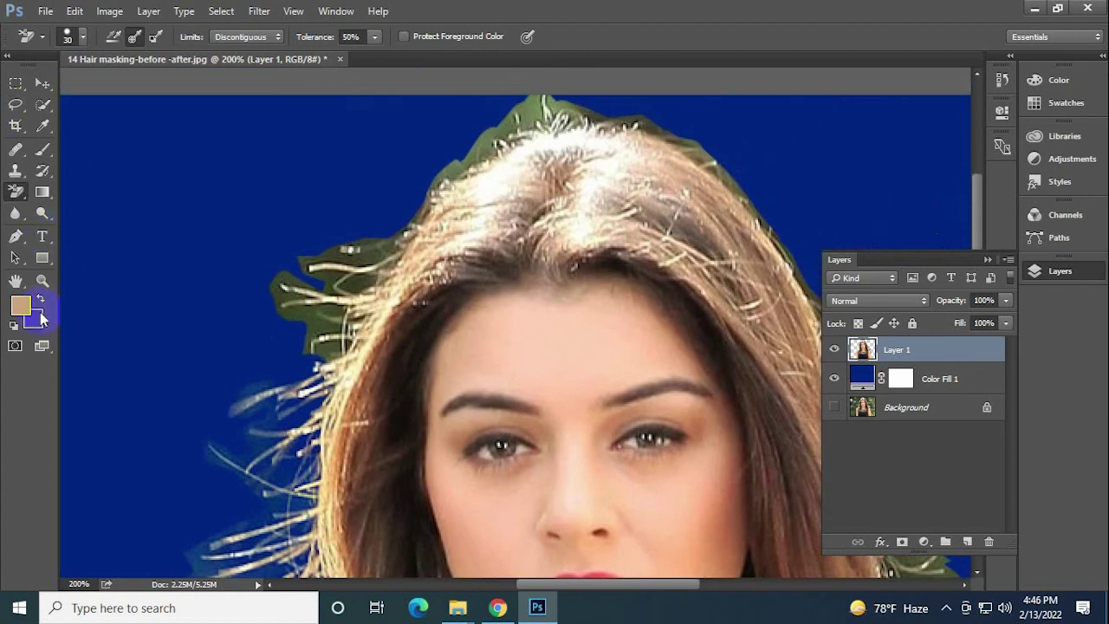
# Sample the fringe colour as background and erase green fringe along the left hair strands.
pyautogui.click(38, 319)
pyautogui.click(323, 322)
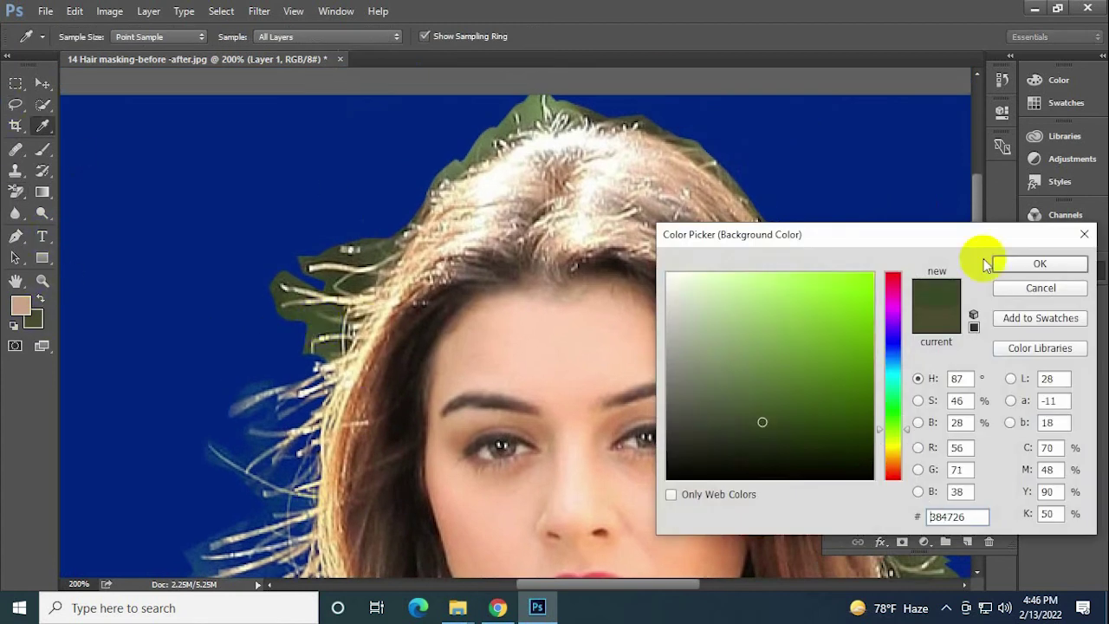
pyautogui.click(1035, 265)
pyautogui.press('e')
pyautogui.moveTo(283, 291)
pyautogui.mouseDown()
pyautogui.moveTo(268, 278)
pyautogui.moveTo(342, 286)
pyautogui.moveTo(322, 327)
pyautogui.moveTo(346, 290)
pyautogui.moveTo(283, 236)
pyautogui.moveTo(372, 232)
pyautogui.moveTo(427, 160)
pyautogui.moveTo(494, 111)
pyautogui.moveTo(545, 104)
pyautogui.mouseUp()
pyautogui.hotkey('ctrl', 'z')
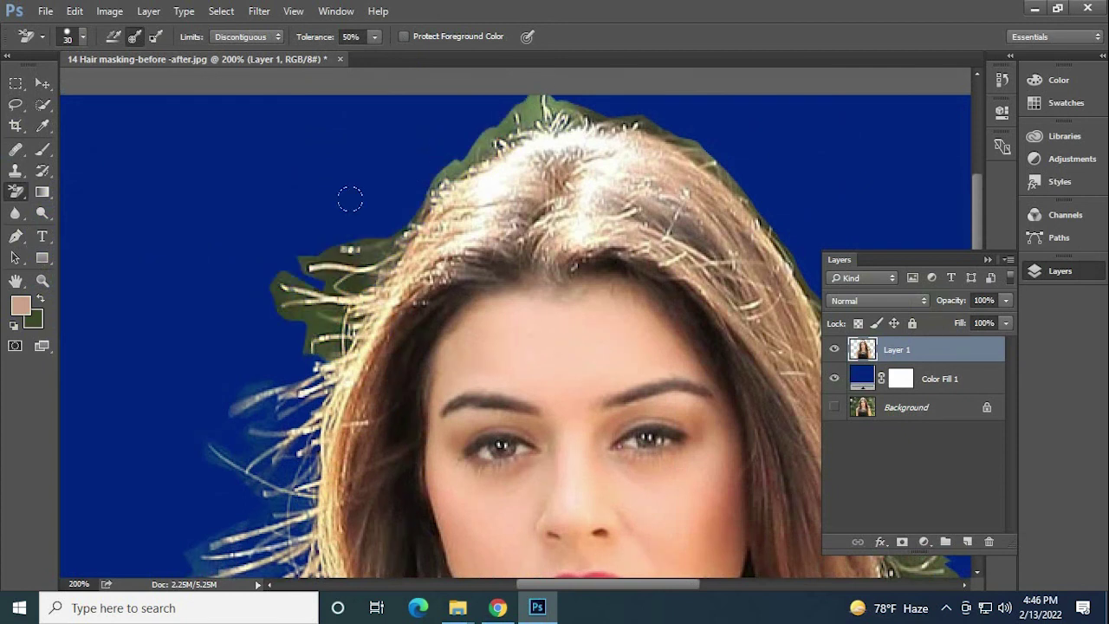
pyautogui.moveTo(349, 198)
pyautogui.mouseDown()
pyautogui.moveTo(268, 271)
pyautogui.moveTo(307, 288)
pyautogui.moveTo(303, 335)
pyautogui.moveTo(384, 248)
pyautogui.moveTo(349, 234)
pyautogui.mouseUp()
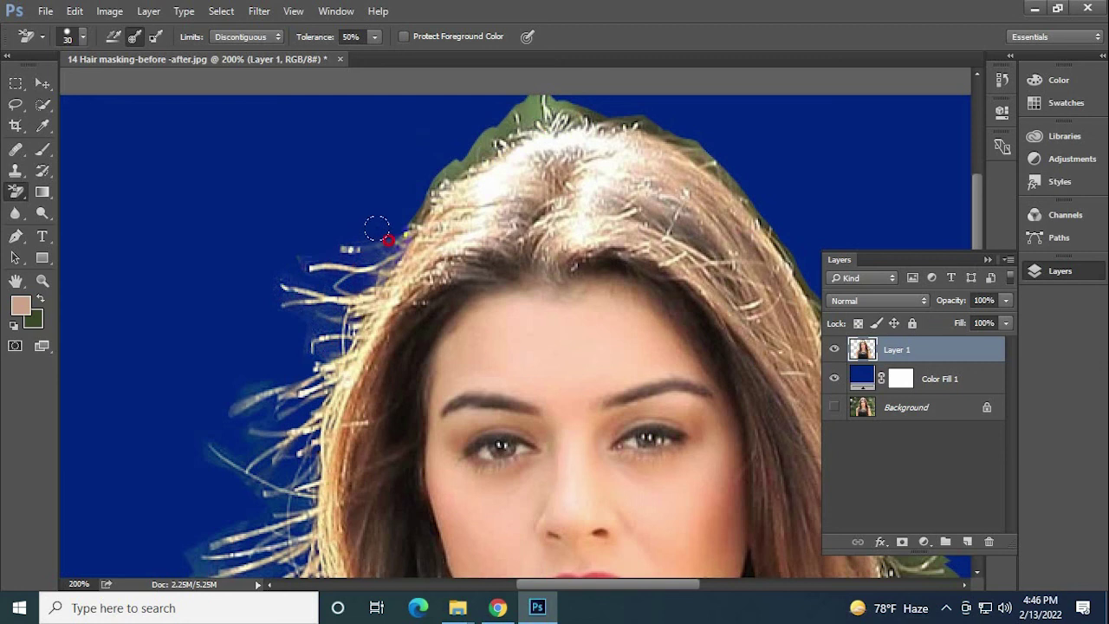
# Resample the green fringe colour and erase it along the top hairline.
pyautogui.click(33, 319)
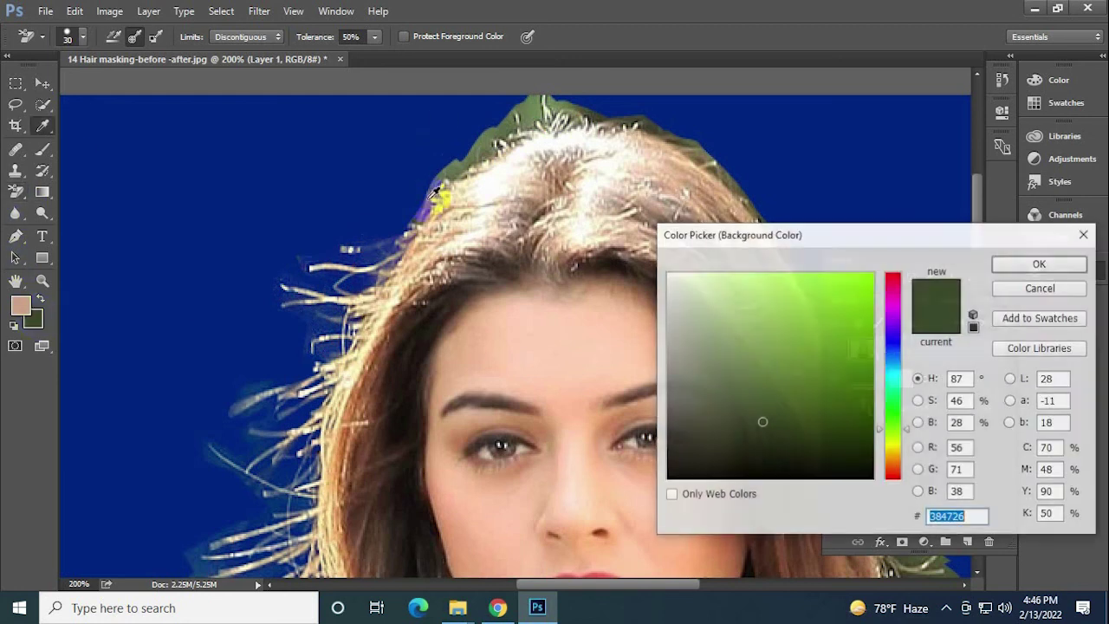
pyautogui.click(456, 170)
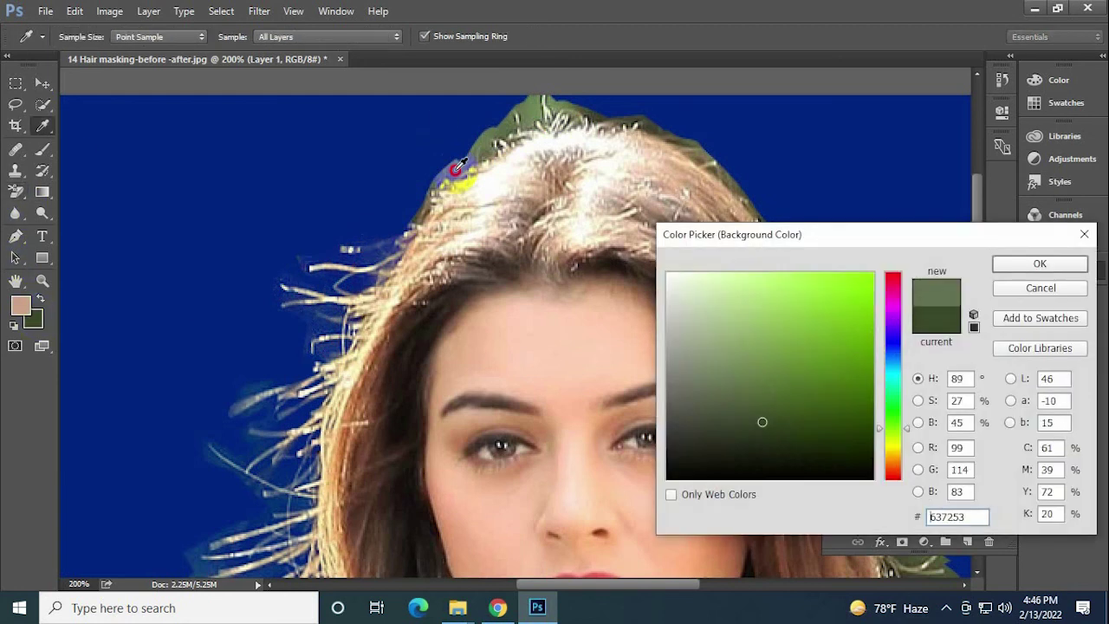
pyautogui.click(1040, 264)
pyautogui.moveTo(439, 157)
pyautogui.mouseDown()
pyautogui.moveTo(404, 179)
pyautogui.moveTo(400, 205)
pyautogui.mouseUp()
pyautogui.moveTo(447, 126)
pyautogui.mouseDown()
pyautogui.moveTo(468, 149)
pyautogui.moveTo(524, 109)
pyautogui.moveTo(574, 96)
pyautogui.moveTo(630, 119)
pyautogui.moveTo(587, 113)
pyautogui.mouseUp()
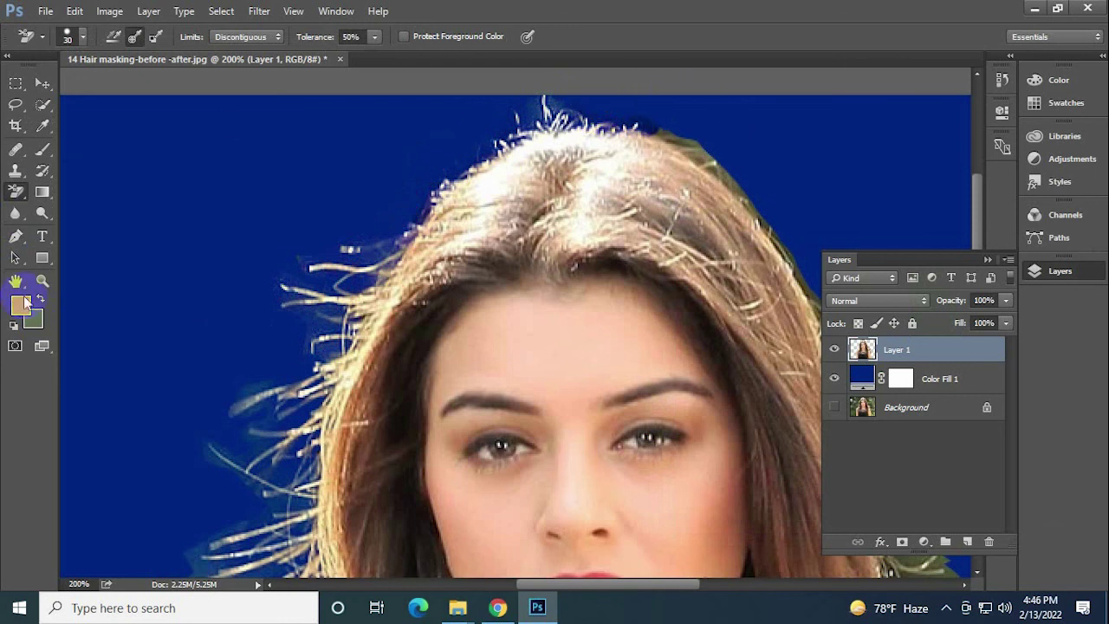
# Resample an olive fringe tone and erase purplish fringe across the crown and down the right edge.
pyautogui.click(33, 322)
pyautogui.click(667, 139)
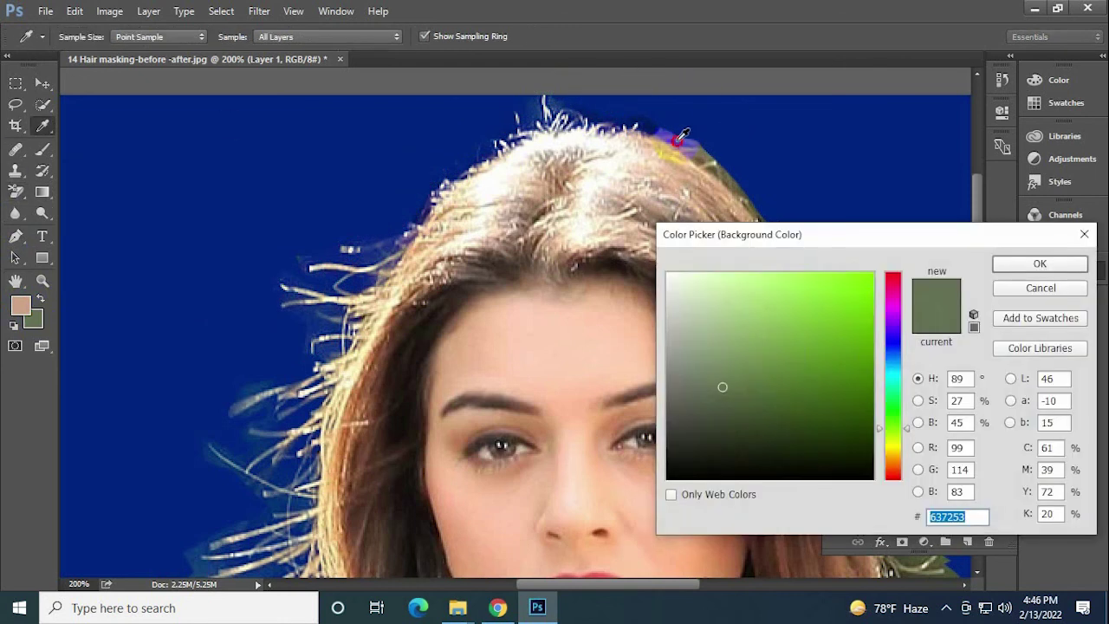
pyautogui.click(682, 136)
pyautogui.click(1031, 264)
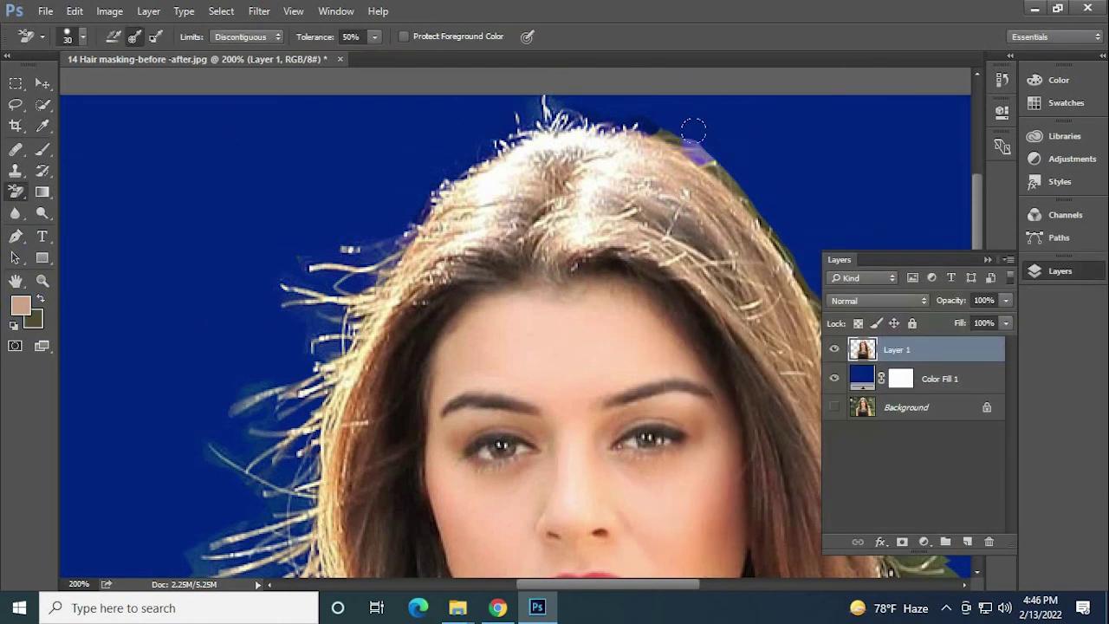
pyautogui.moveTo(679, 127); pyautogui.dragTo(651, 112)
pyautogui.moveTo(704, 144); pyautogui.dragTo(726, 165)
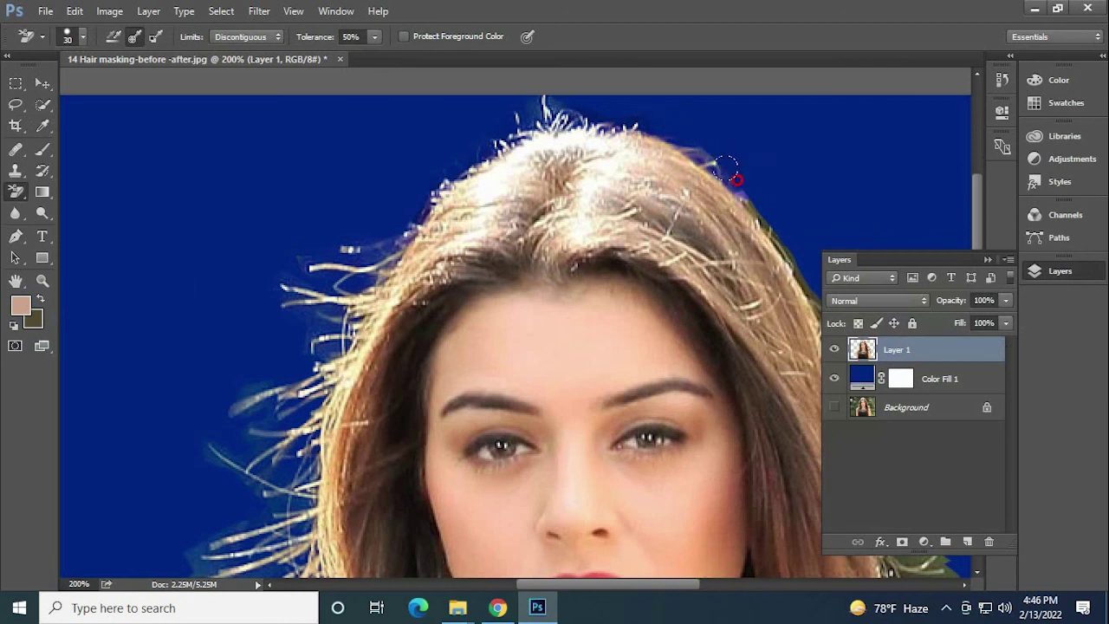
pyautogui.moveTo(760, 209); pyautogui.dragTo(806, 279)
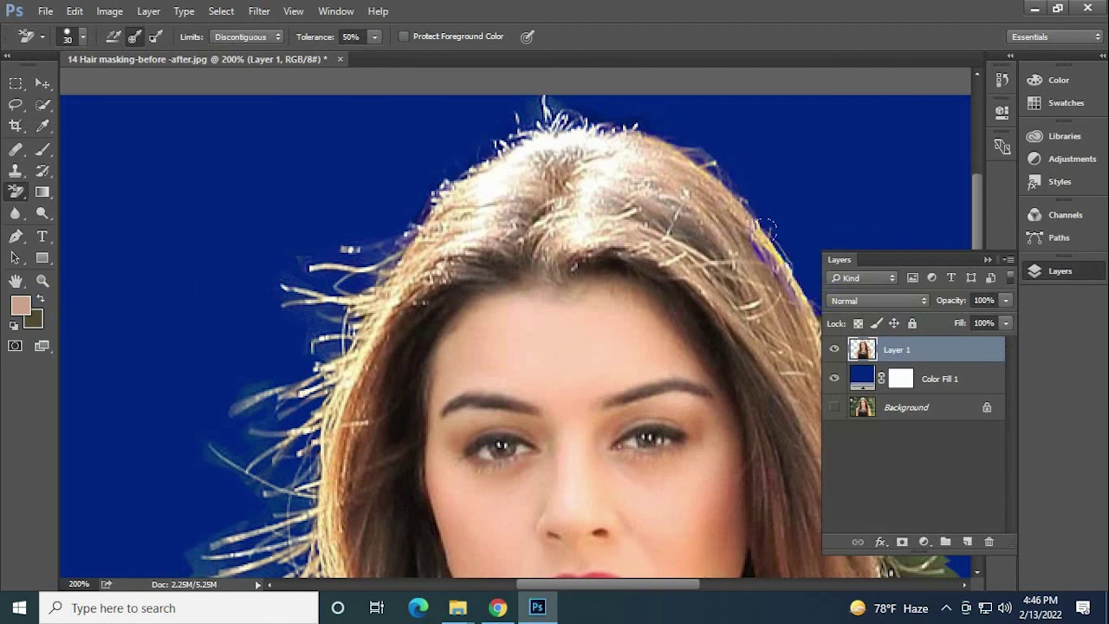
pyautogui.moveTo(606, 185); pyautogui.dragTo(269, 93)
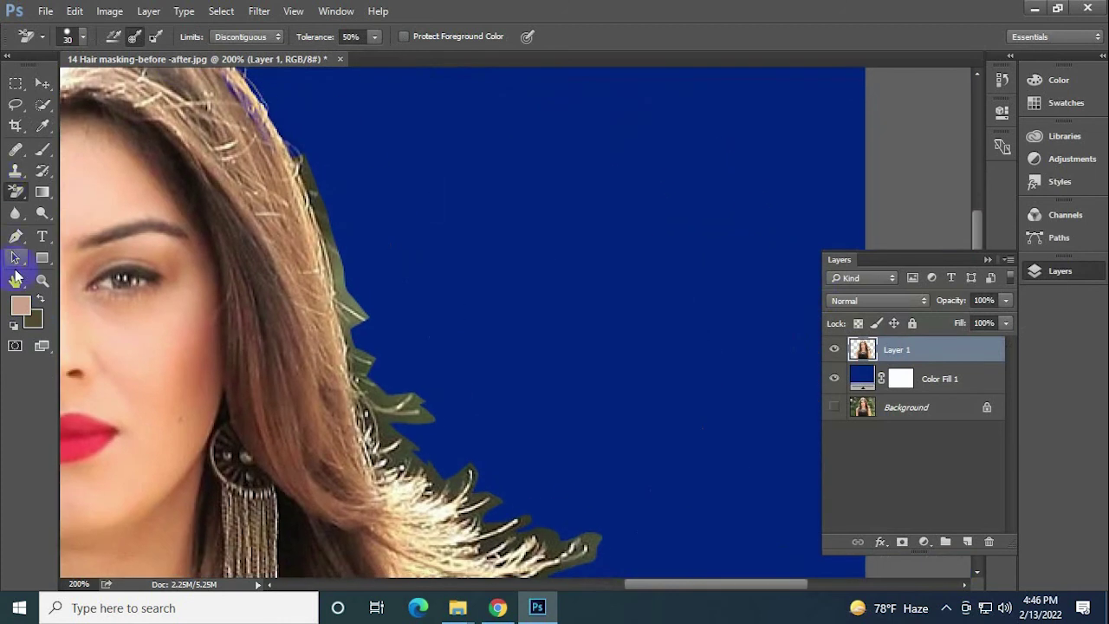
# Sample the fringe colour beside the hair and erase the fringe along the right hair edge.
pyautogui.click(35, 321)
pyautogui.click(322, 206)
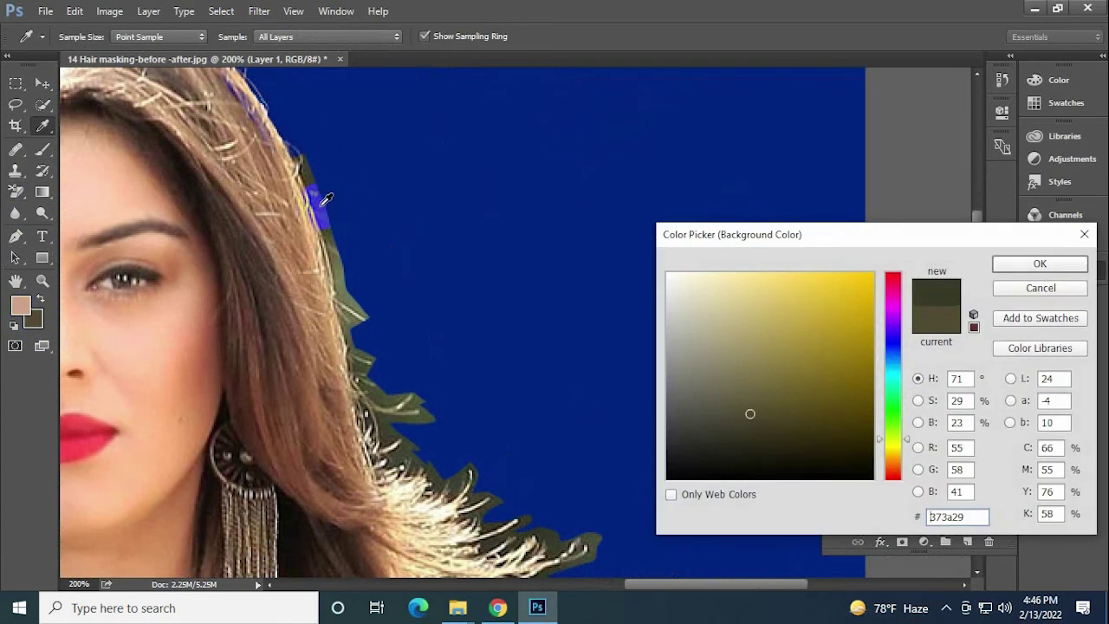
pyautogui.click(1035, 263)
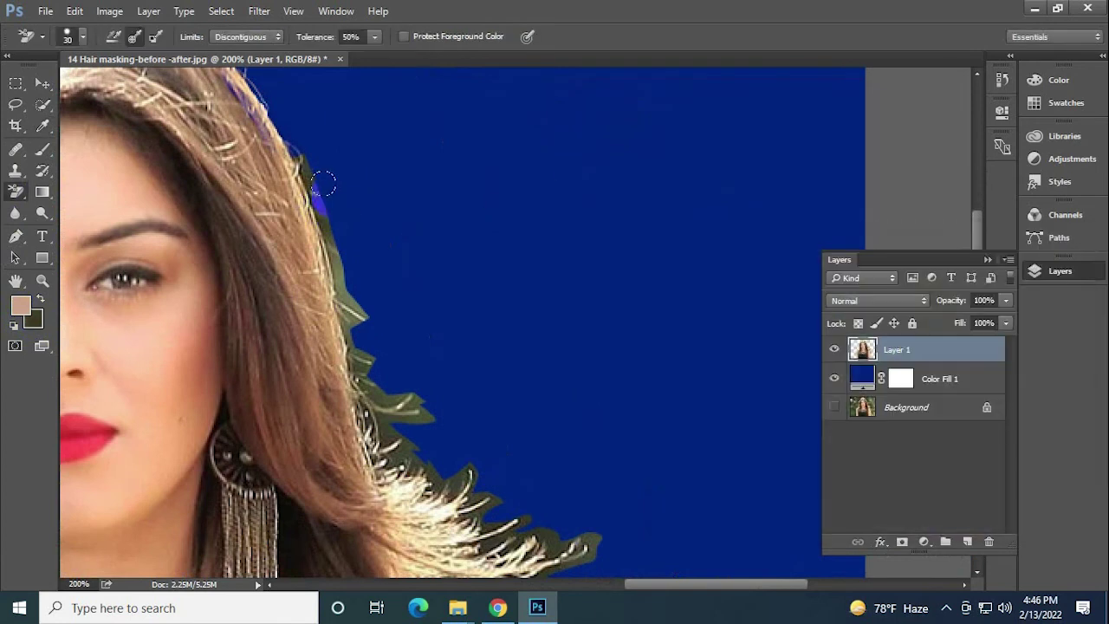
pyautogui.moveTo(319, 199); pyautogui.dragTo(305, 154)
pyautogui.moveTo(330, 215); pyautogui.dragTo(342, 265)
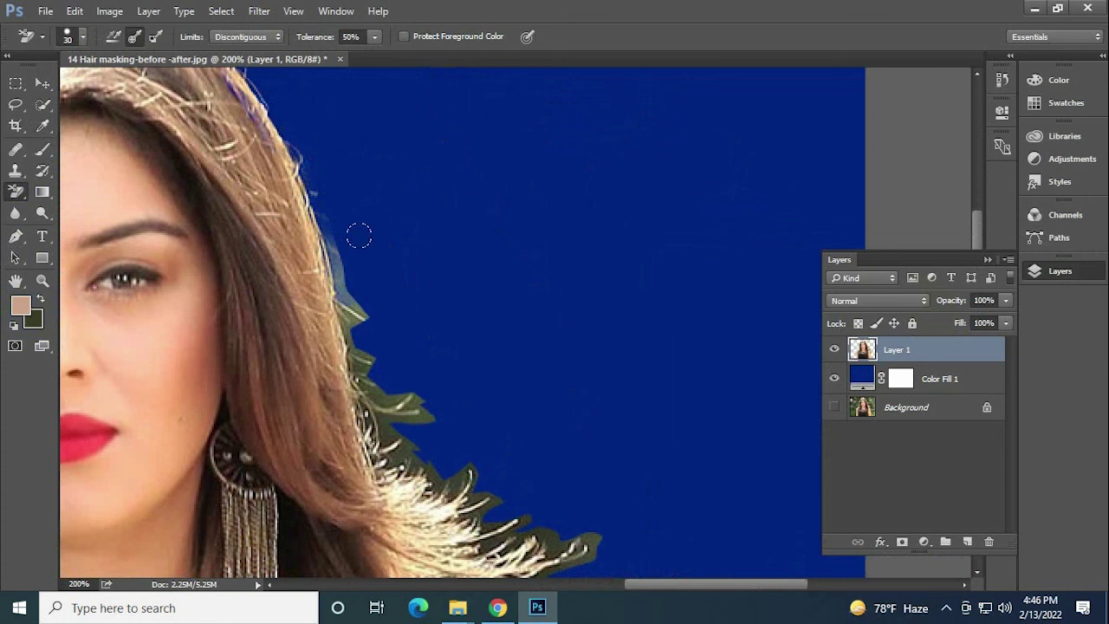
pyautogui.hotkey('ctrl', 'alt', 'z')
pyautogui.hotkey('ctrl', 'alt', 'z')
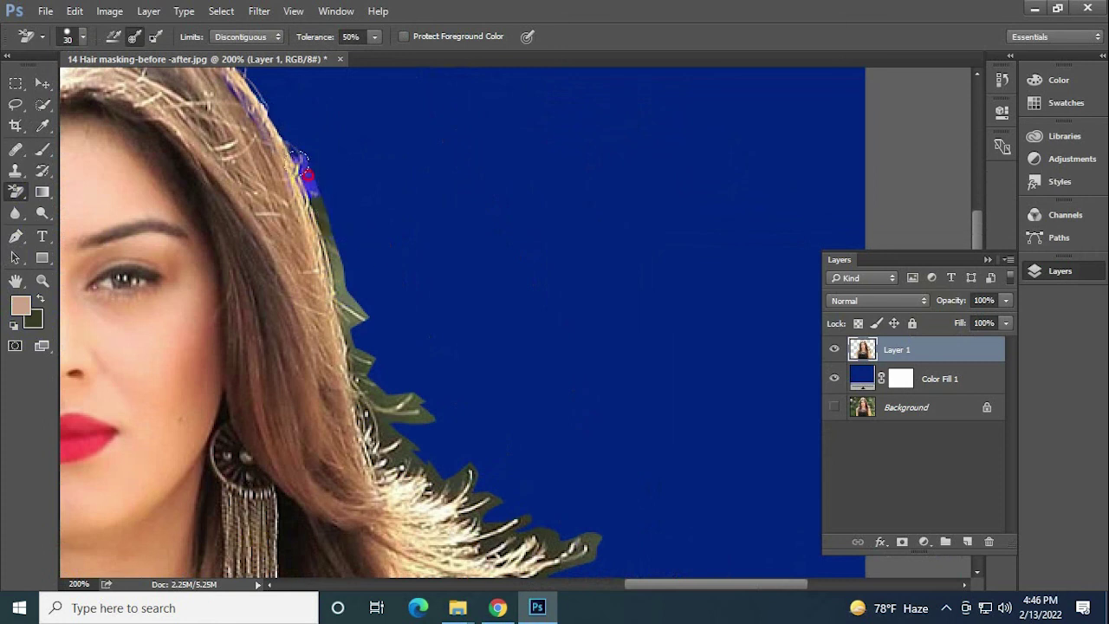
pyautogui.moveTo(309, 174); pyautogui.dragTo(327, 227)
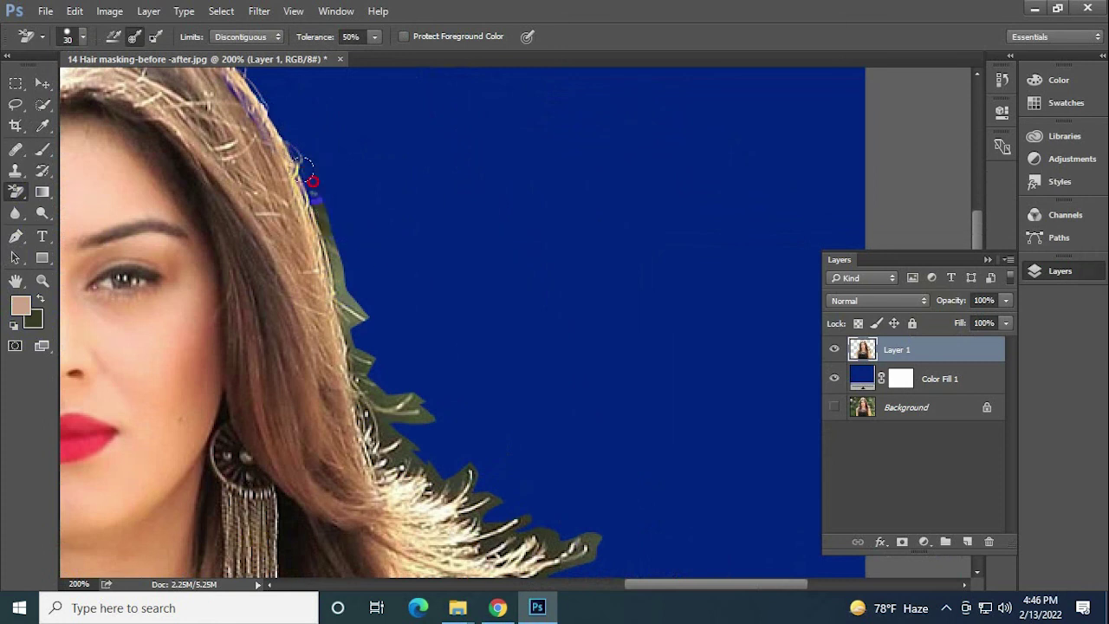
# Set the background swatch to dark green 373a29 and erase the lavender fringe down the hair.
pyautogui.click(35, 319)
pyautogui.click(342, 269)
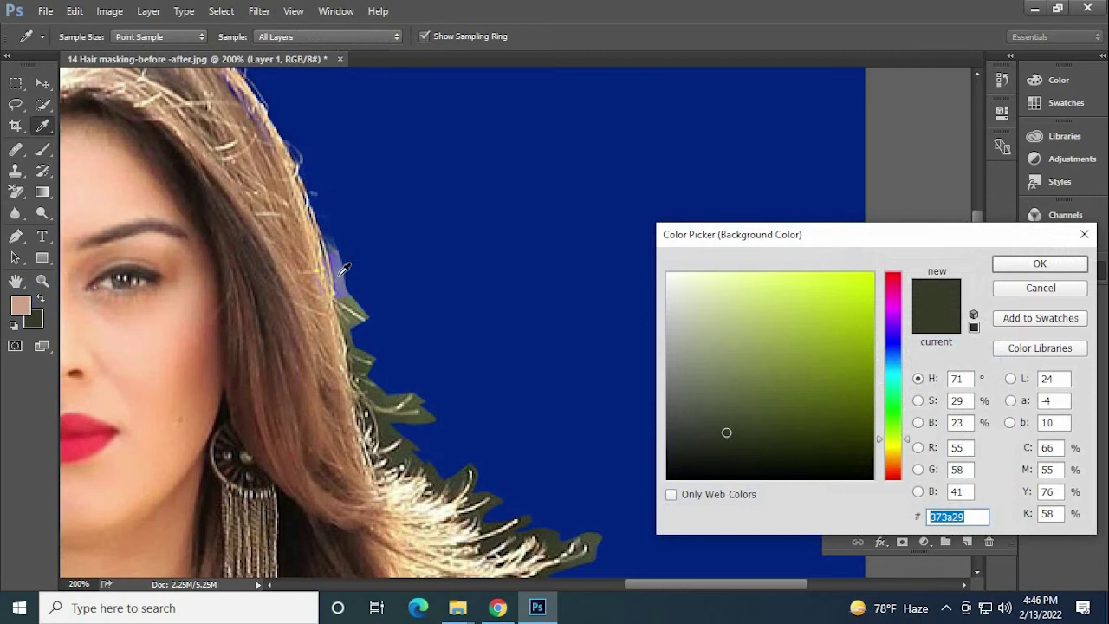
pyautogui.click(340, 273)
pyautogui.click(1039, 263)
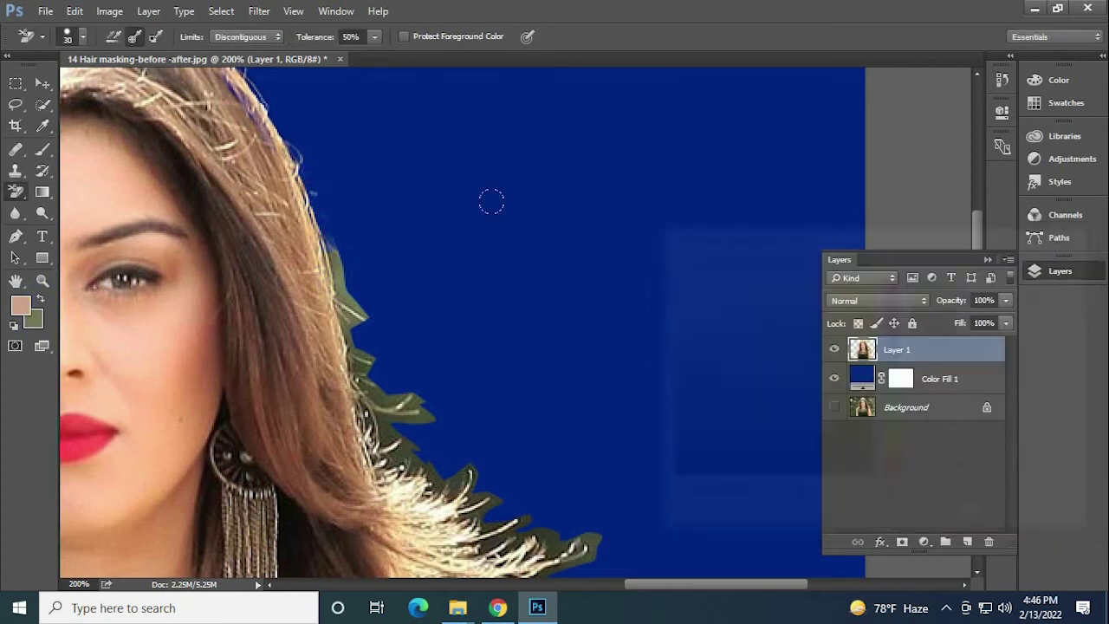
pyautogui.moveTo(334, 258); pyautogui.dragTo(332, 235)
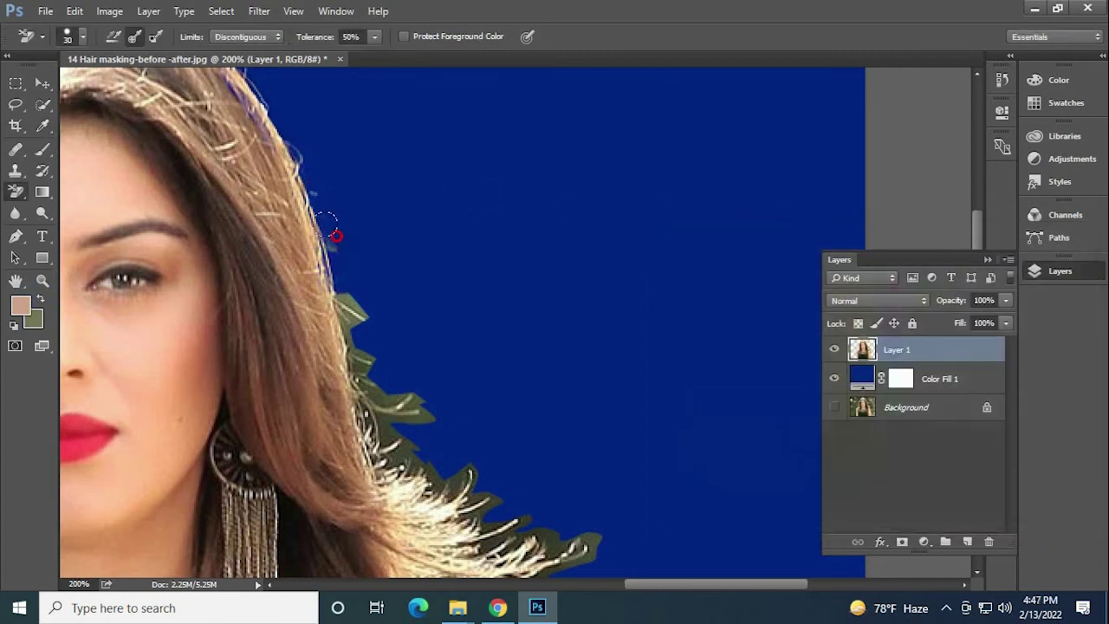
pyautogui.moveTo(344, 279); pyautogui.dragTo(364, 345)
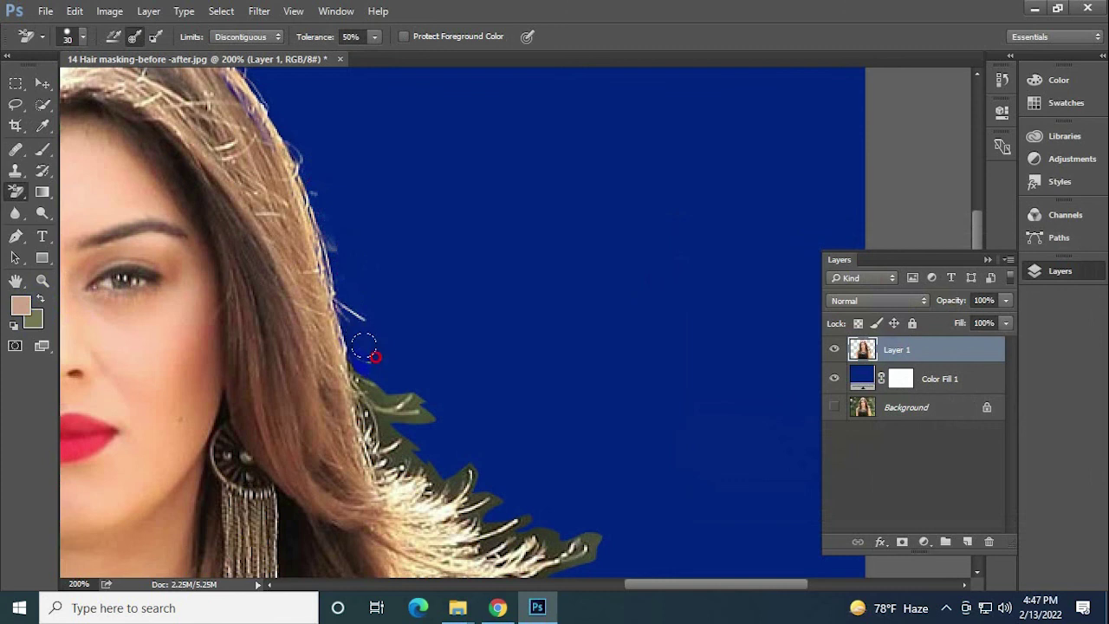
# Sample the dark fringe colour and erase the remaining lavender fringe on the hair tips.
pyautogui.click(33, 320)
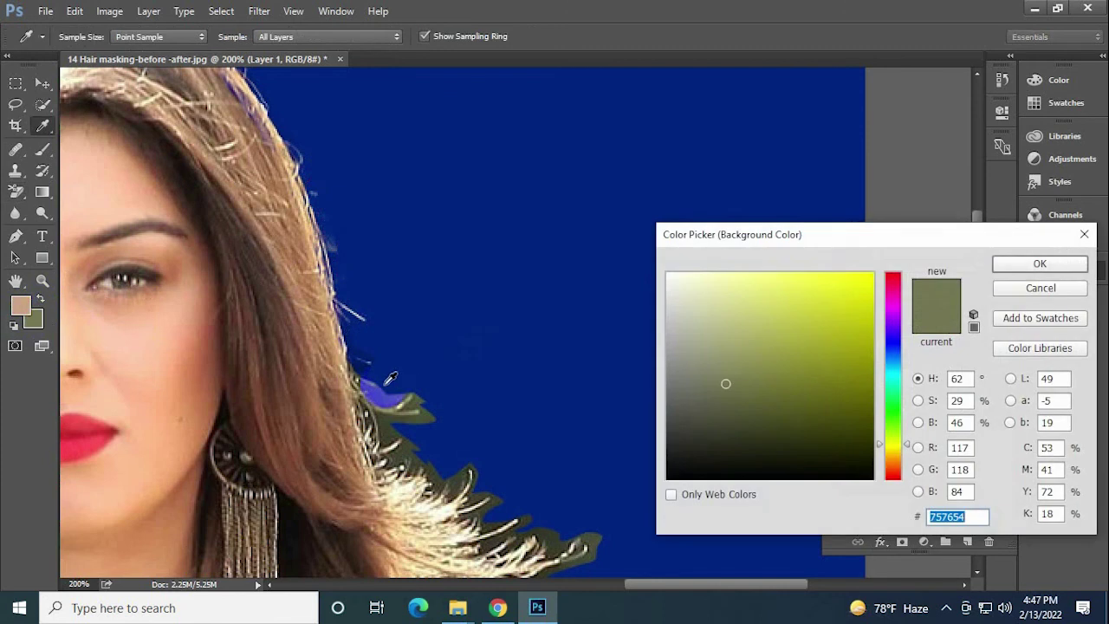
pyautogui.click(379, 385)
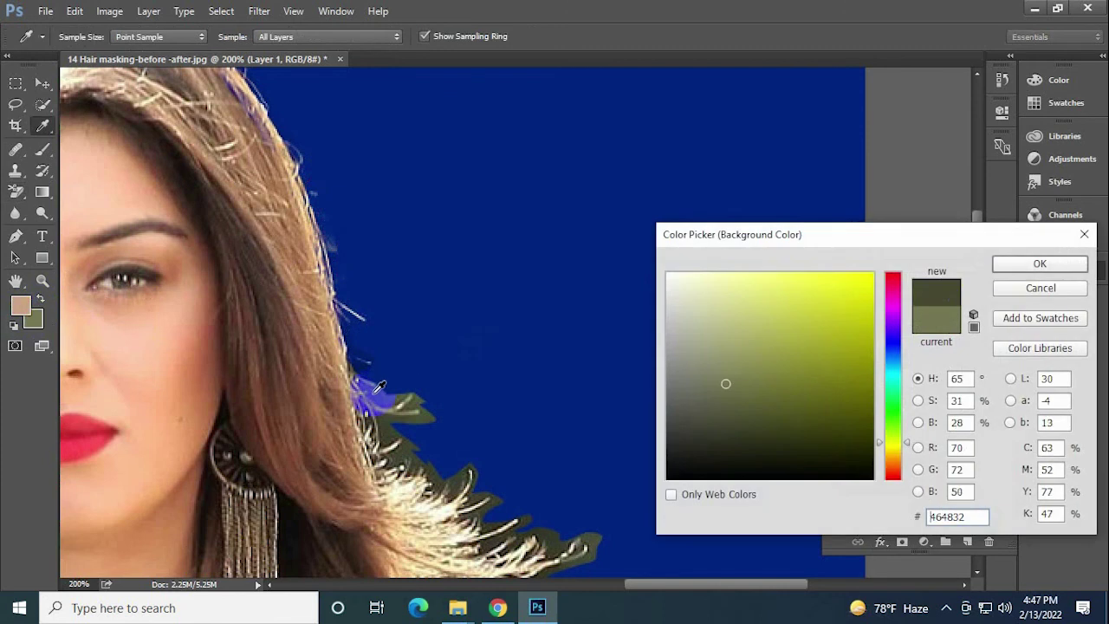
pyautogui.click(1039, 264)
pyautogui.moveTo(388, 397); pyautogui.dragTo(368, 364)
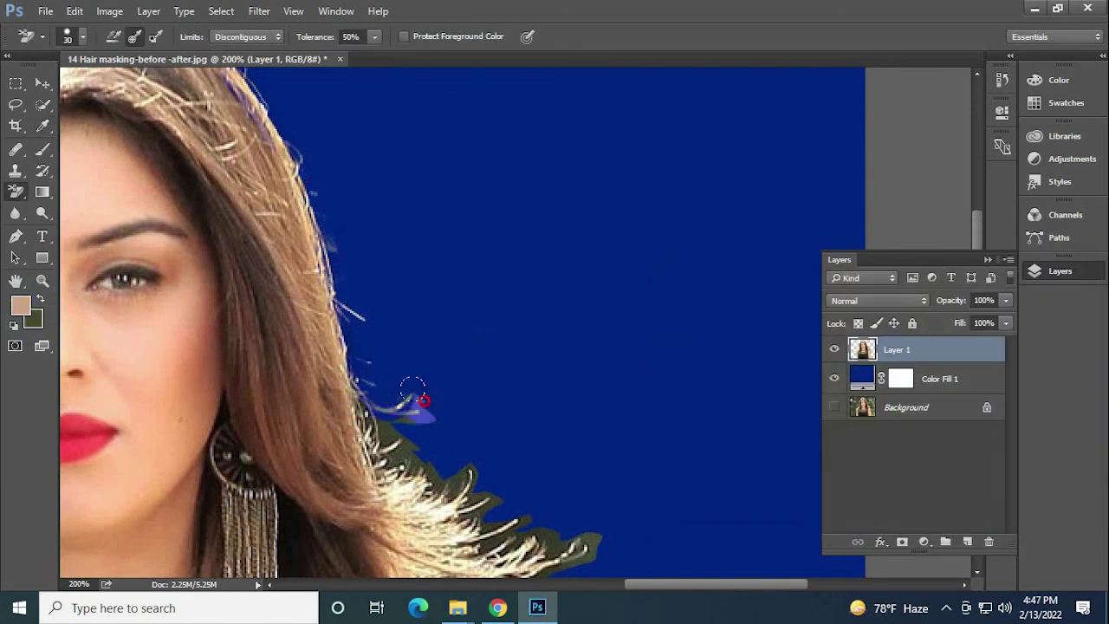
pyautogui.moveTo(423, 400)
pyautogui.mouseDown()
pyautogui.moveTo(379, 400)
pyautogui.moveTo(407, 443)
pyautogui.moveTo(510, 490)
pyautogui.moveTo(505, 512)
pyautogui.moveTo(524, 563)
pyautogui.mouseUp()
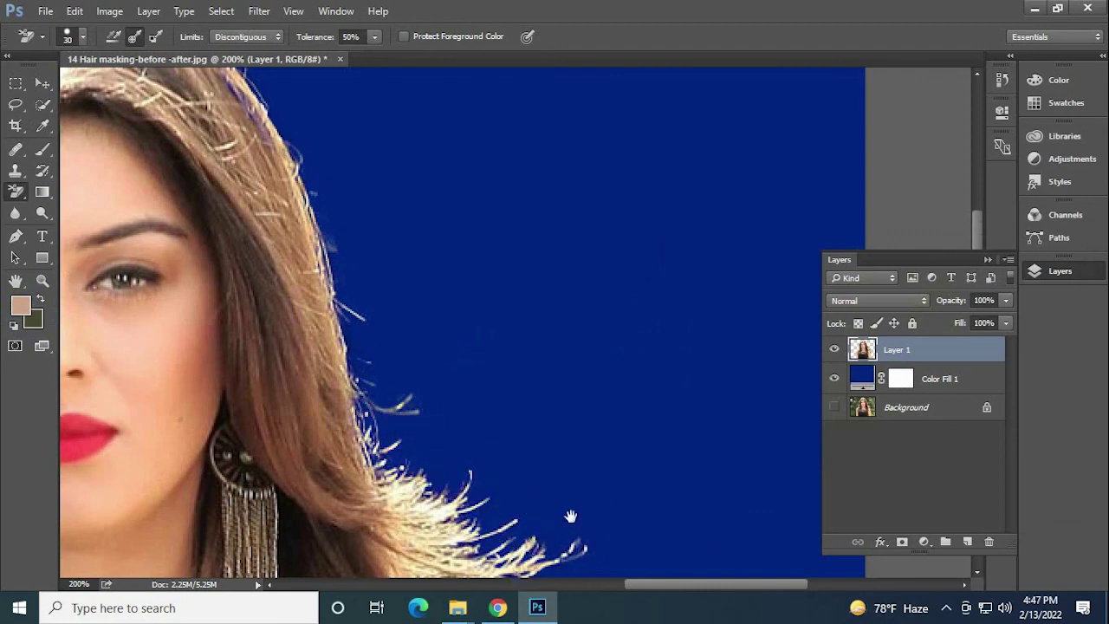
# Sample the dark green fringe colour and erase the dark fringe beside the shoulder.
pyautogui.scroll(-3, 534, 230)
pyautogui.scroll(-2, 535, 231)
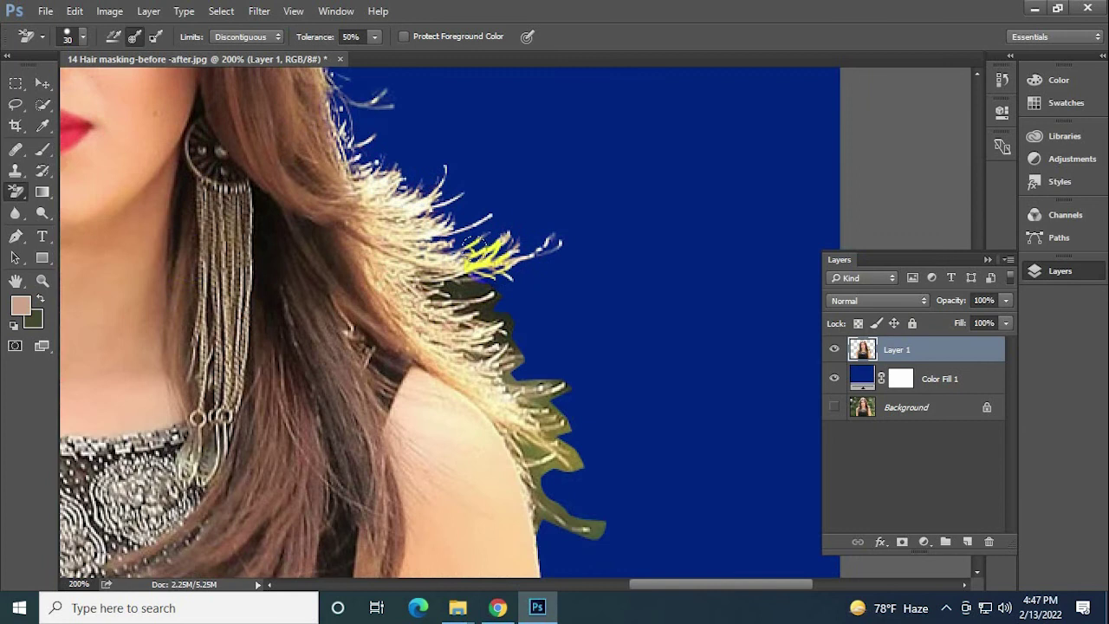
pyautogui.click(38, 323)
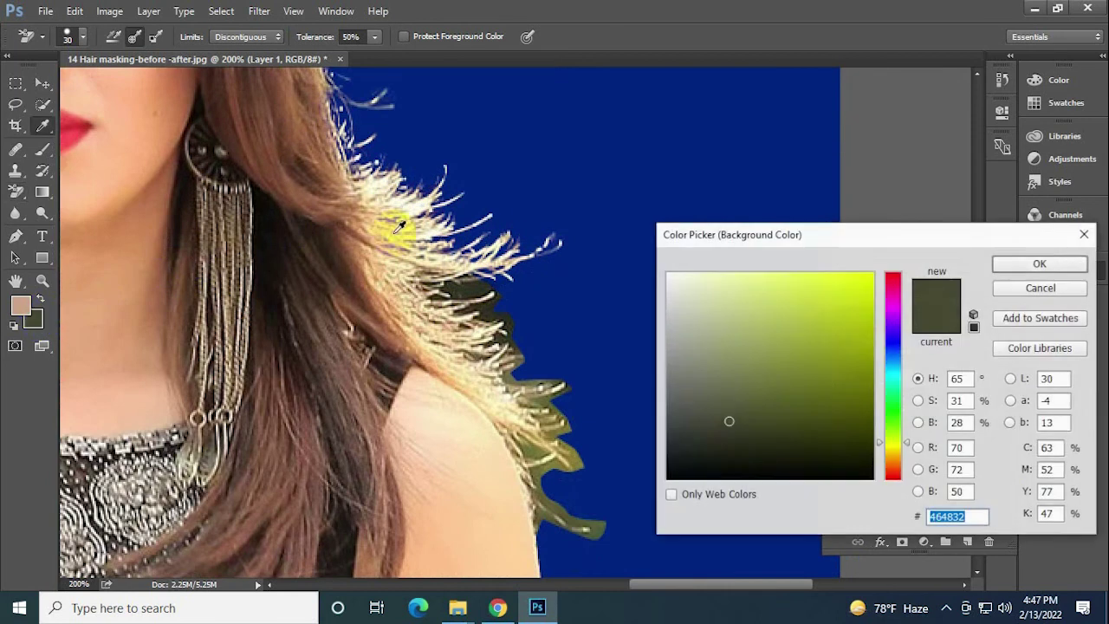
pyautogui.click(468, 291)
pyautogui.click(1009, 260)
pyautogui.moveTo(474, 284)
pyautogui.mouseDown()
pyautogui.moveTo(485, 288)
pyautogui.moveTo(444, 276)
pyautogui.moveTo(504, 358)
pyautogui.mouseUp()
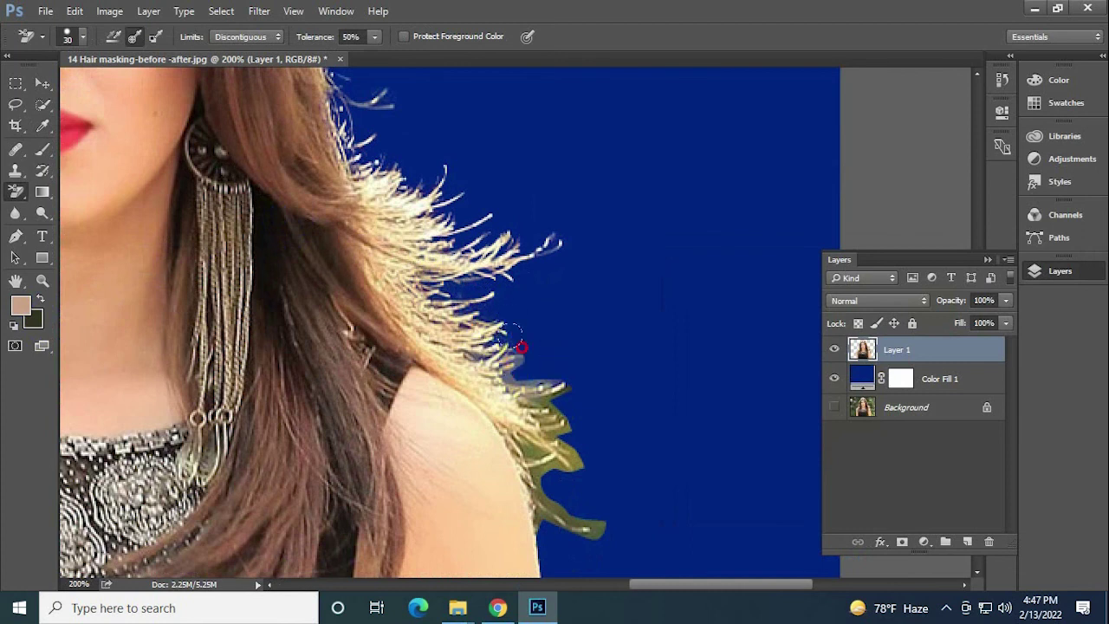
# Set a lighter olive background colour and erase the greenish-yellow shoulder fringe, undoing one stroke.
pyautogui.click(24, 304)
pyautogui.click(30, 323)
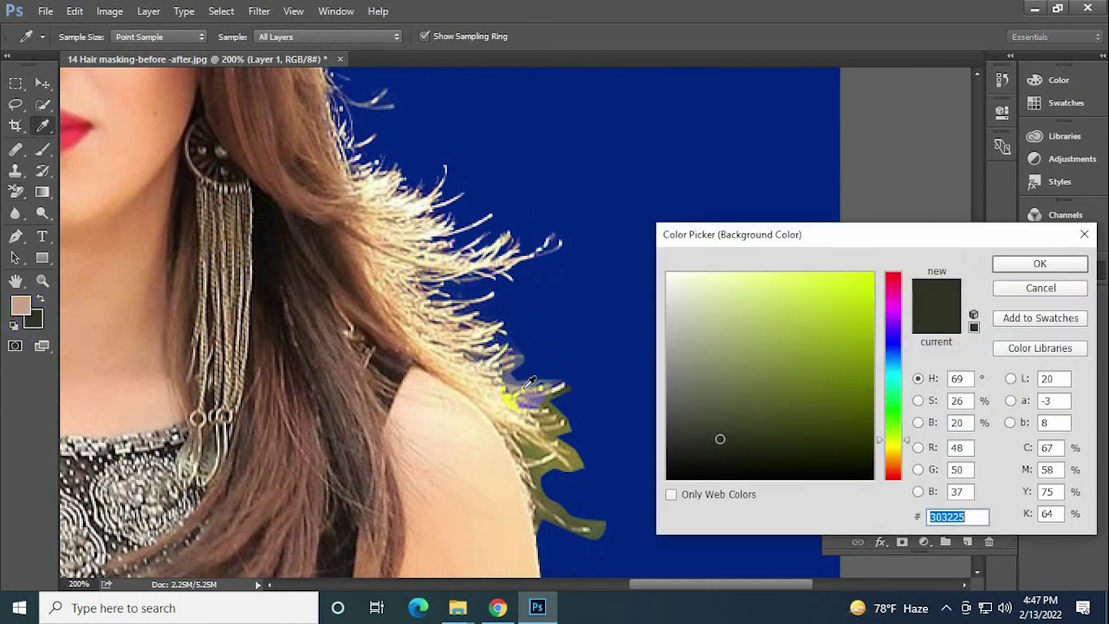
pyautogui.click(775, 390)
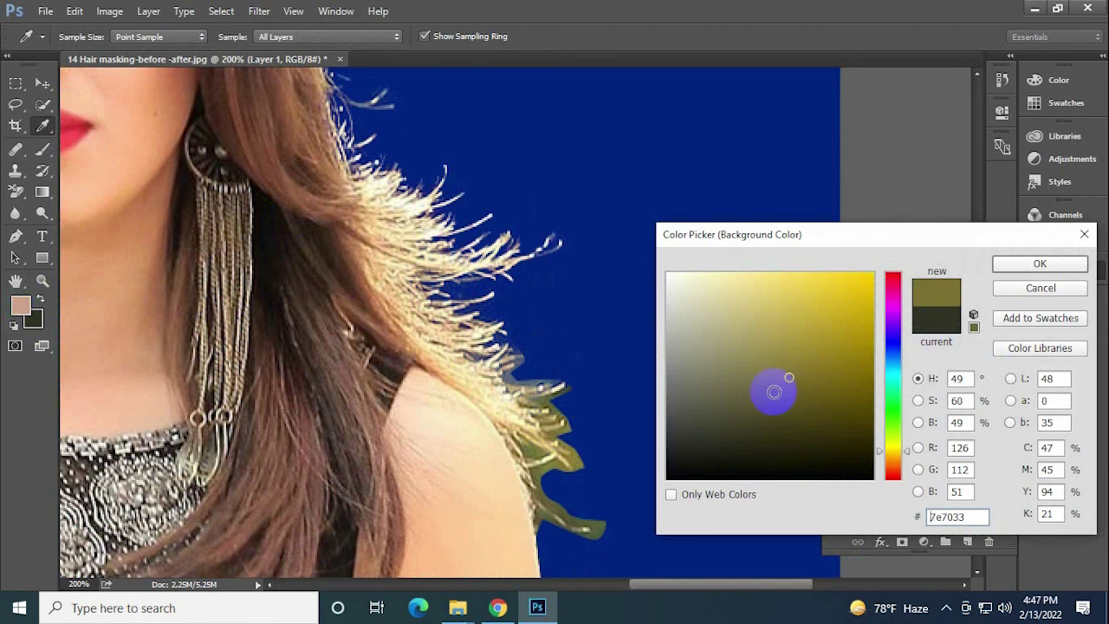
pyautogui.click(1037, 263)
pyautogui.moveTo(530, 371); pyautogui.dragTo(507, 346)
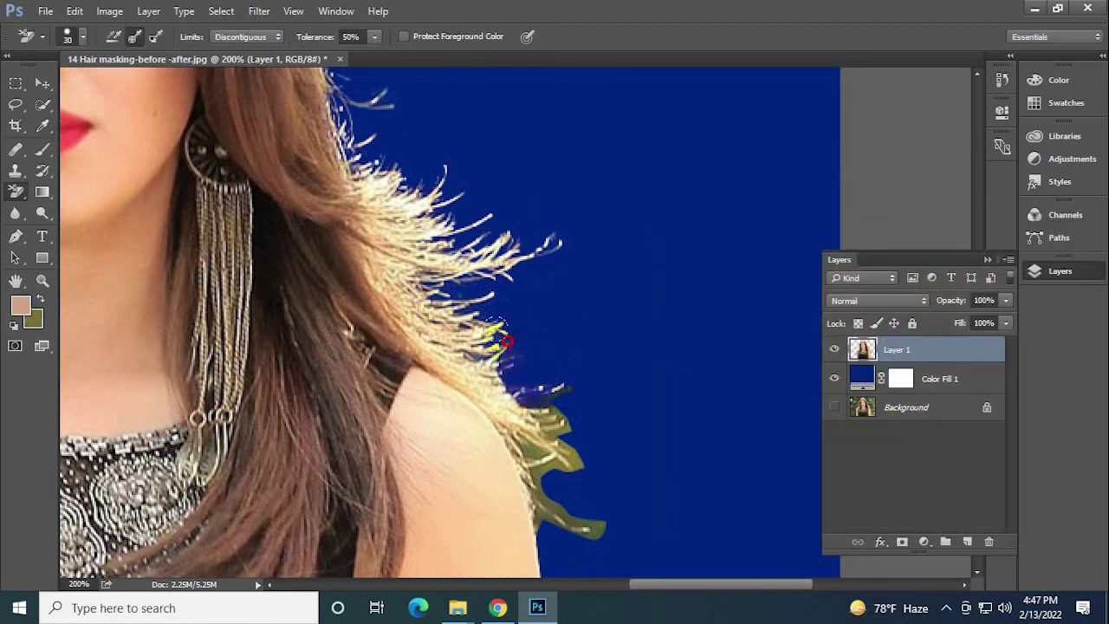
pyautogui.moveTo(580, 376); pyautogui.dragTo(566, 367)
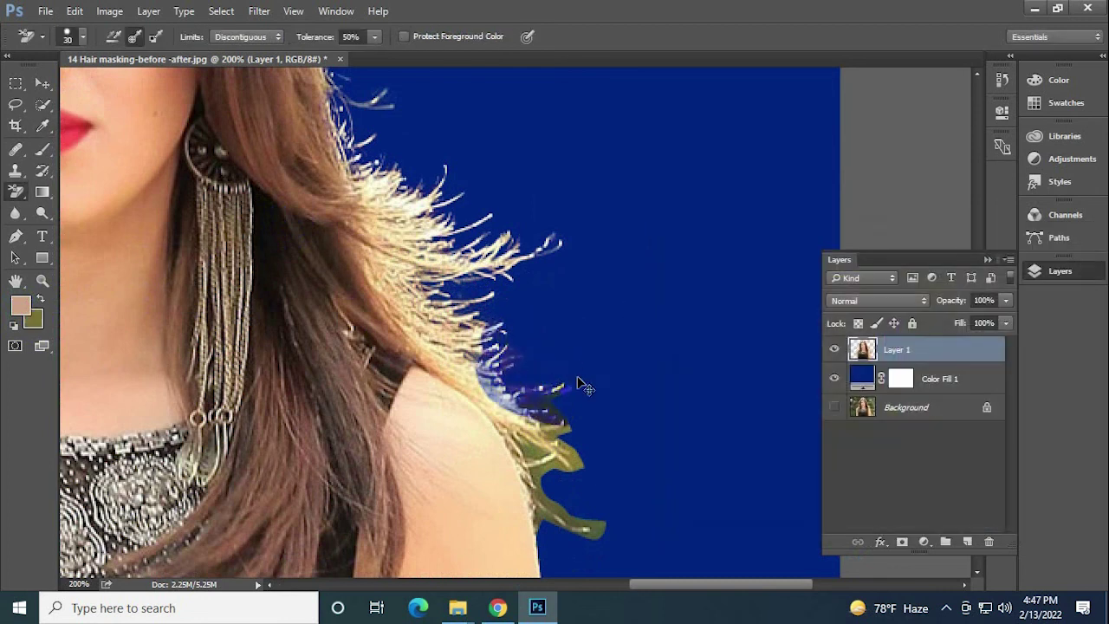
pyautogui.hotkey('ctrl', 'z')
pyautogui.moveTo(216, 268); pyautogui.dragTo(223, 303)
# Resample the olive fringe colour and erase it along the strands near the shoulder.
pyautogui.click(39, 319)
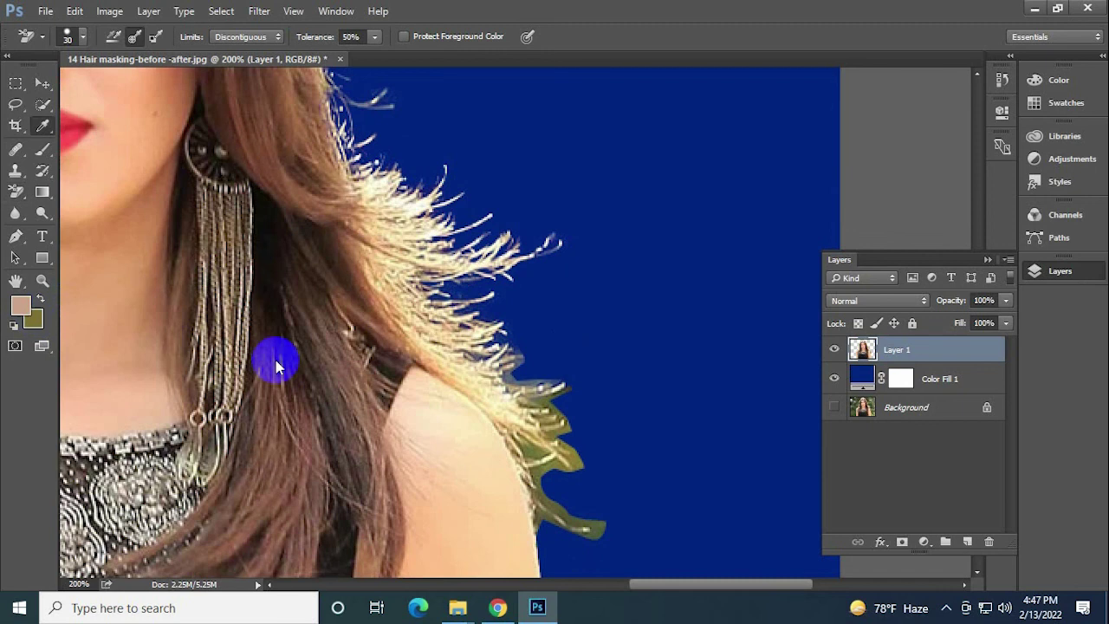
pyautogui.click(546, 444)
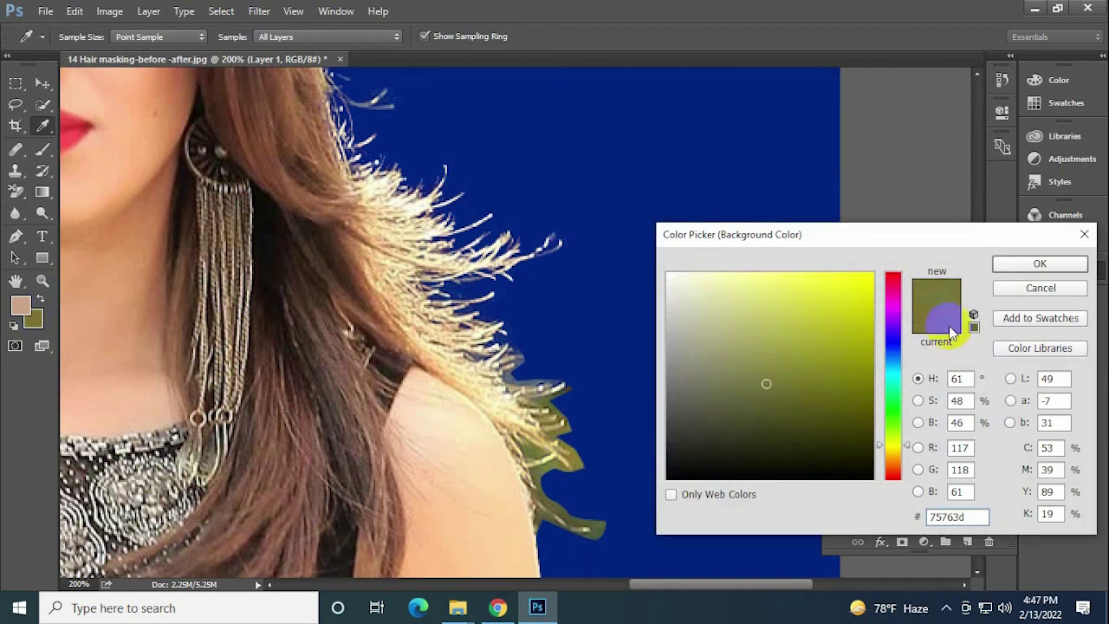
pyautogui.click(1040, 263)
pyautogui.moveTo(567, 460); pyautogui.dragTo(543, 381)
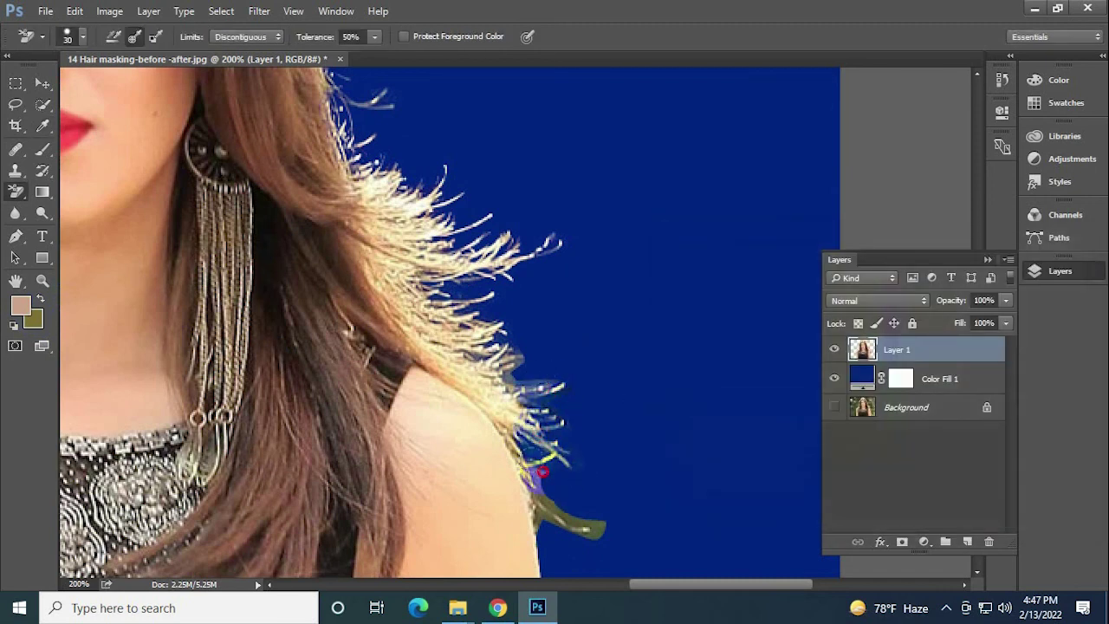
pyautogui.moveTo(542, 471); pyautogui.dragTo(531, 434)
pyautogui.moveTo(569, 504)
pyautogui.mouseDown()
pyautogui.moveTo(555, 505)
pyautogui.moveTo(591, 521)
pyautogui.mouseUp()
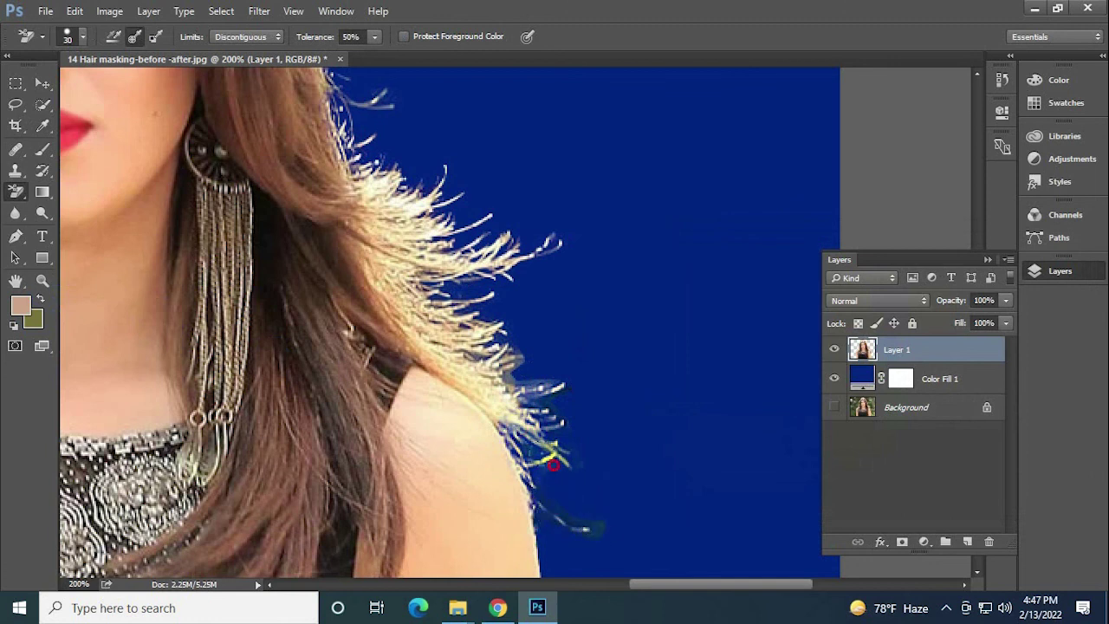
# Zoom out to review the whole cutout against the blue background.
pyautogui.hotkey('ctrl', '-')
pyautogui.hotkey('ctrl', '-')
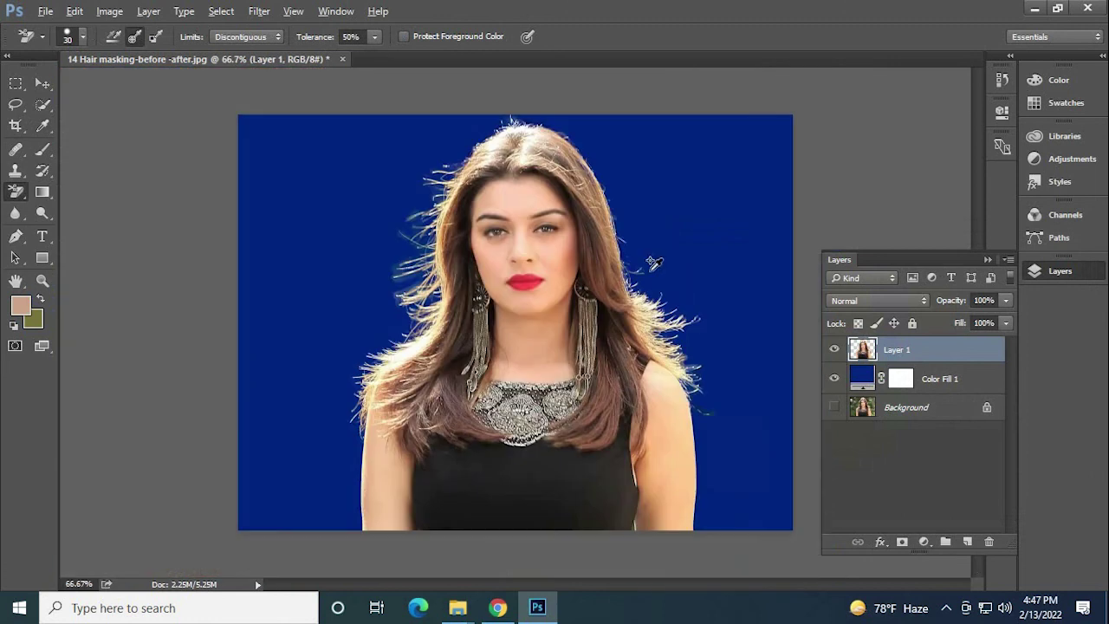
pyautogui.scroll(1, 547, 163)
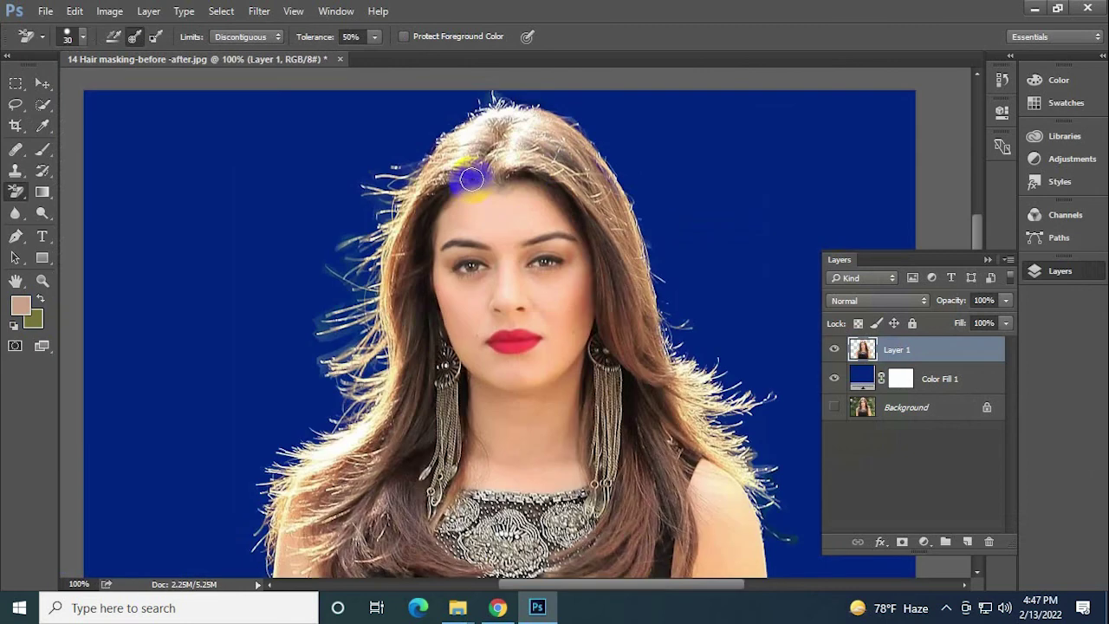
pyautogui.scroll(-2, 134, 211)
pyautogui.scroll(-1, 133, 210)
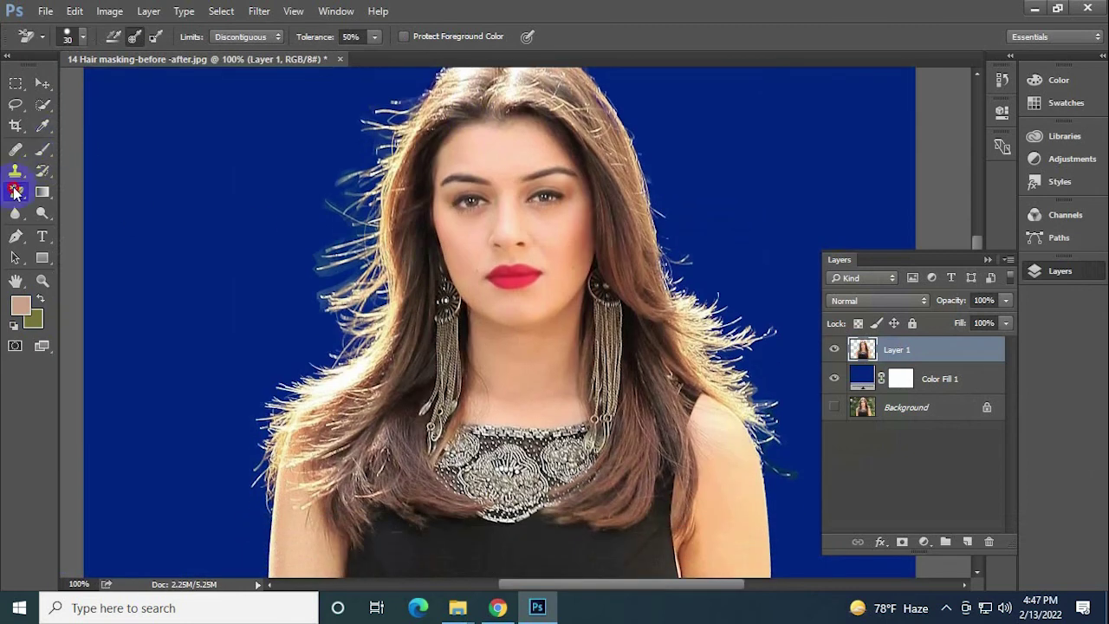
pyautogui.rightClick(14, 193)
# Switch to the plain Eraser Tool and shrink its brush for the fine hair edges.
pyautogui.click(113, 189)
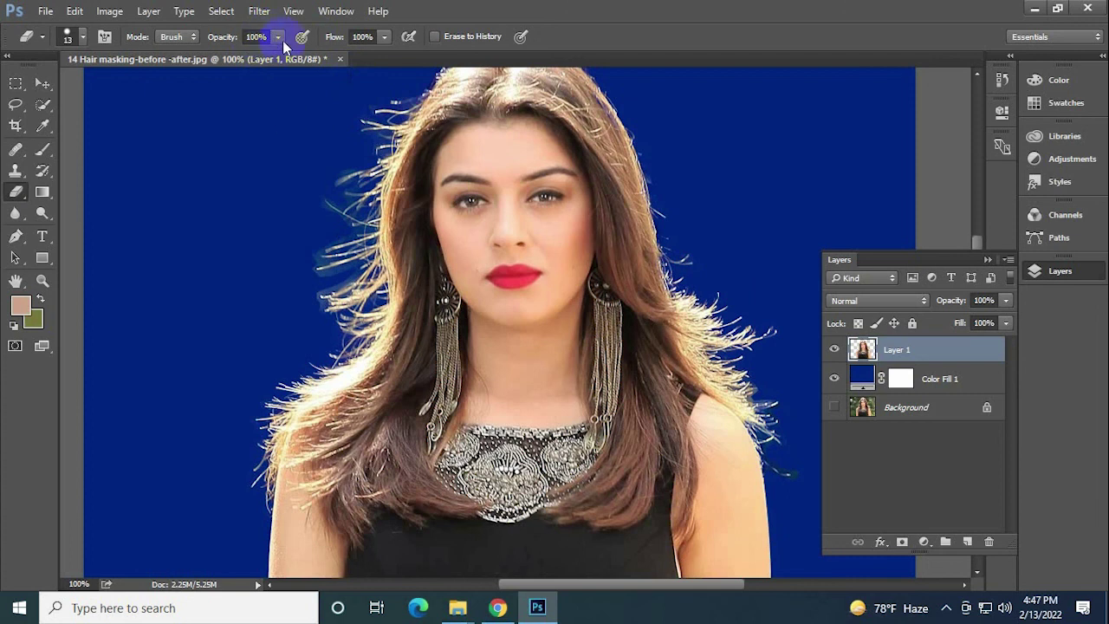
pyautogui.scroll(2, 251, 475)
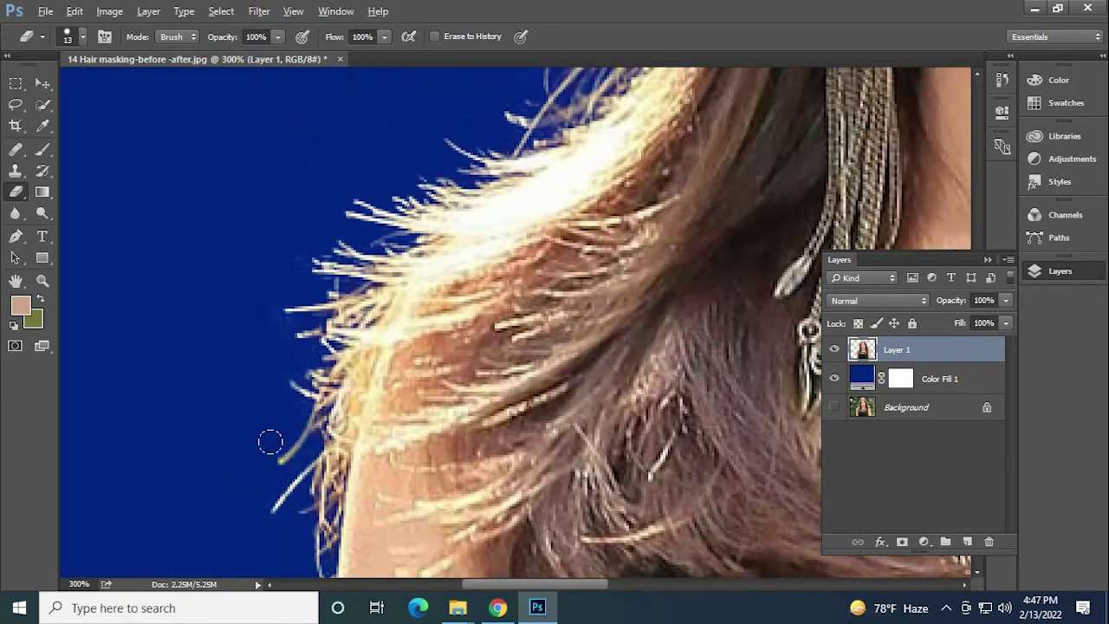
pyautogui.scroll(3, 269, 442)
pyautogui.scroll(-1, 240, 307)
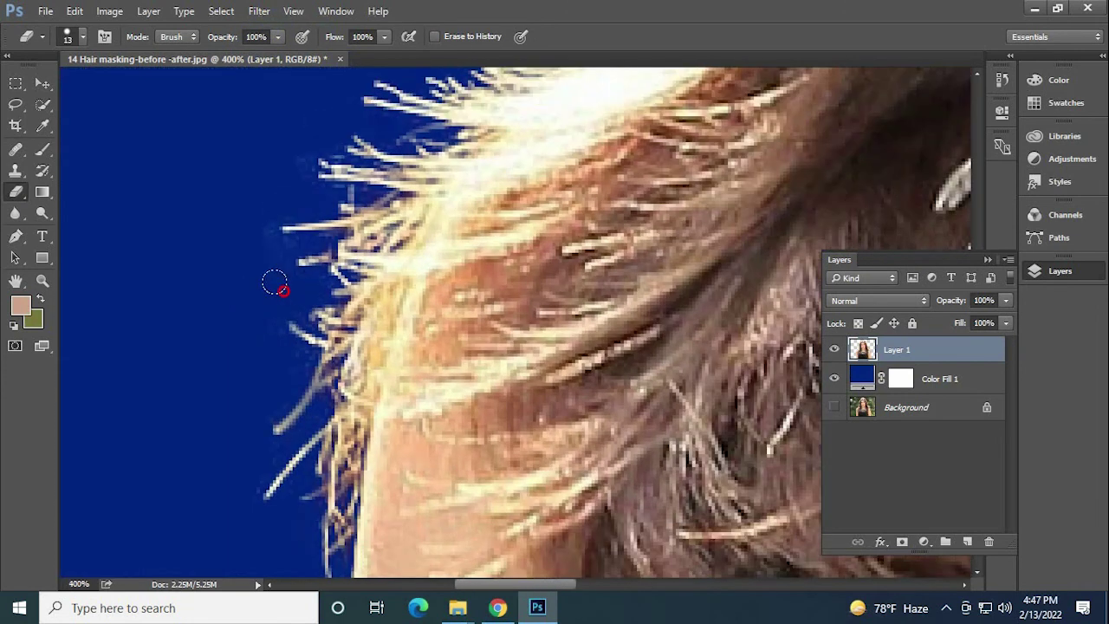
pyautogui.press('[')
pyautogui.press('[')
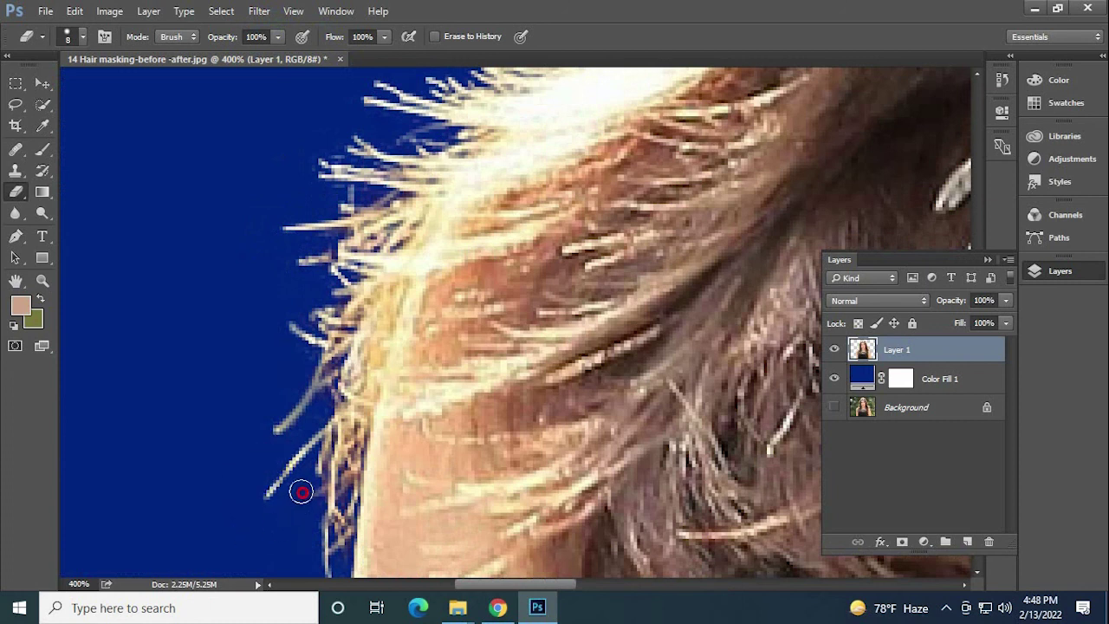
pyautogui.scroll(2, 317, 285)
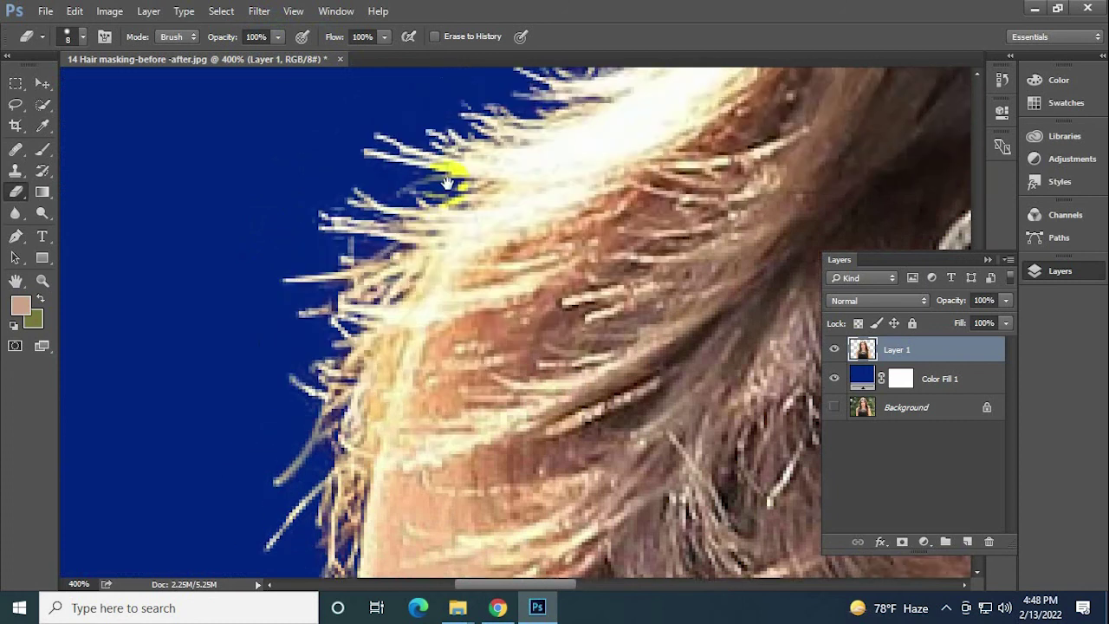
pyautogui.moveTo(446, 182); pyautogui.dragTo(285, 441)
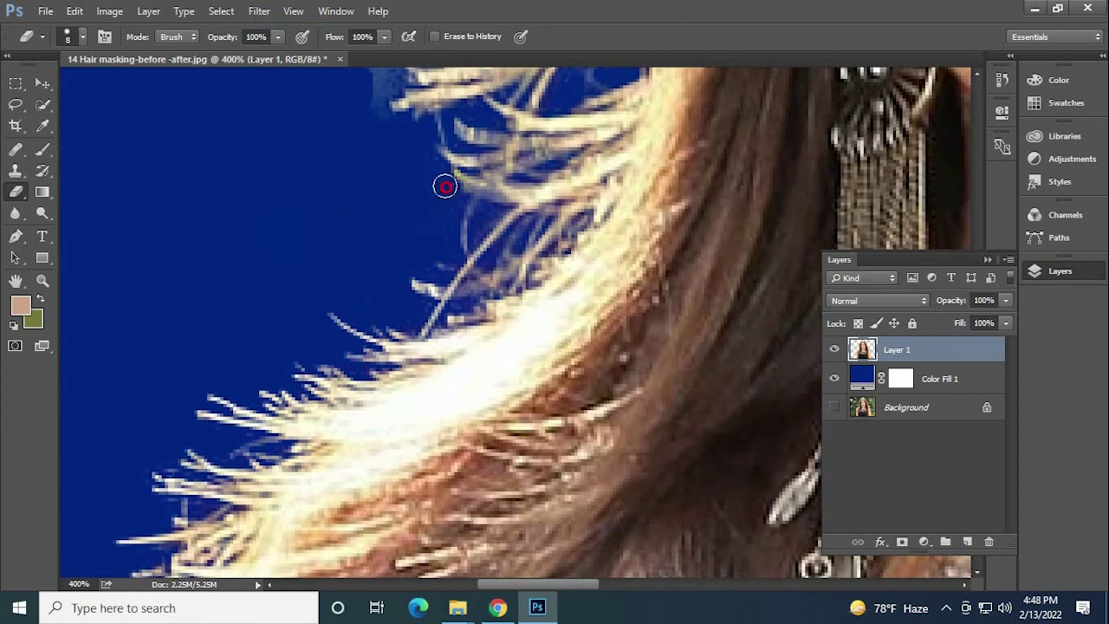
# Erase the faint strands, fringe between strands and grey halo around the left hair tips.
pyautogui.moveTo(435, 231); pyautogui.dragTo(476, 211)
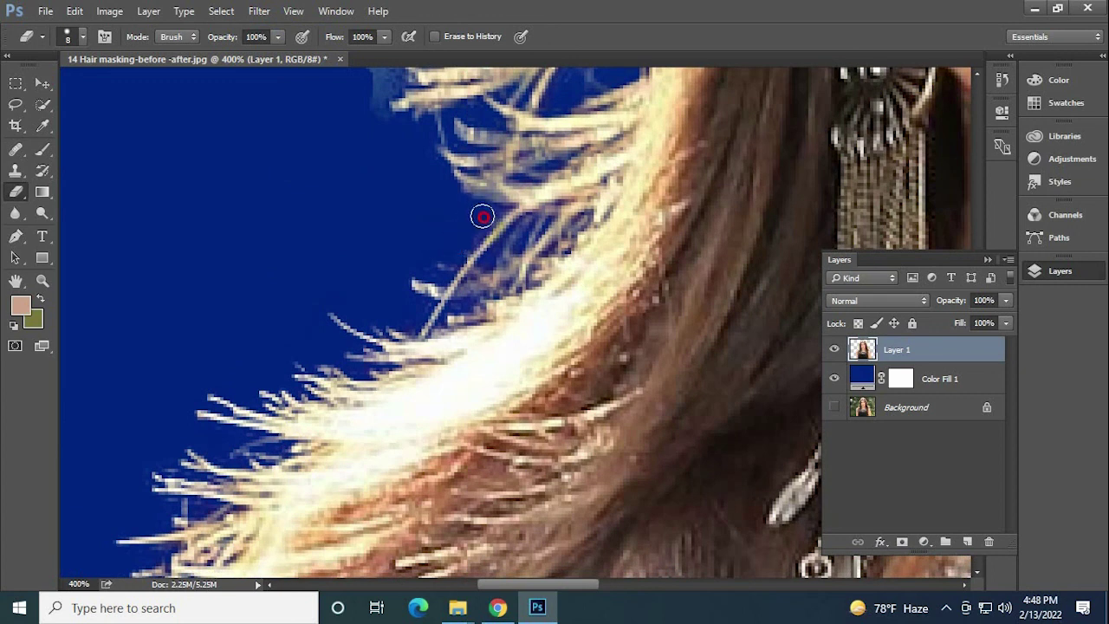
pyautogui.moveTo(564, 277); pyautogui.dragTo(442, 501)
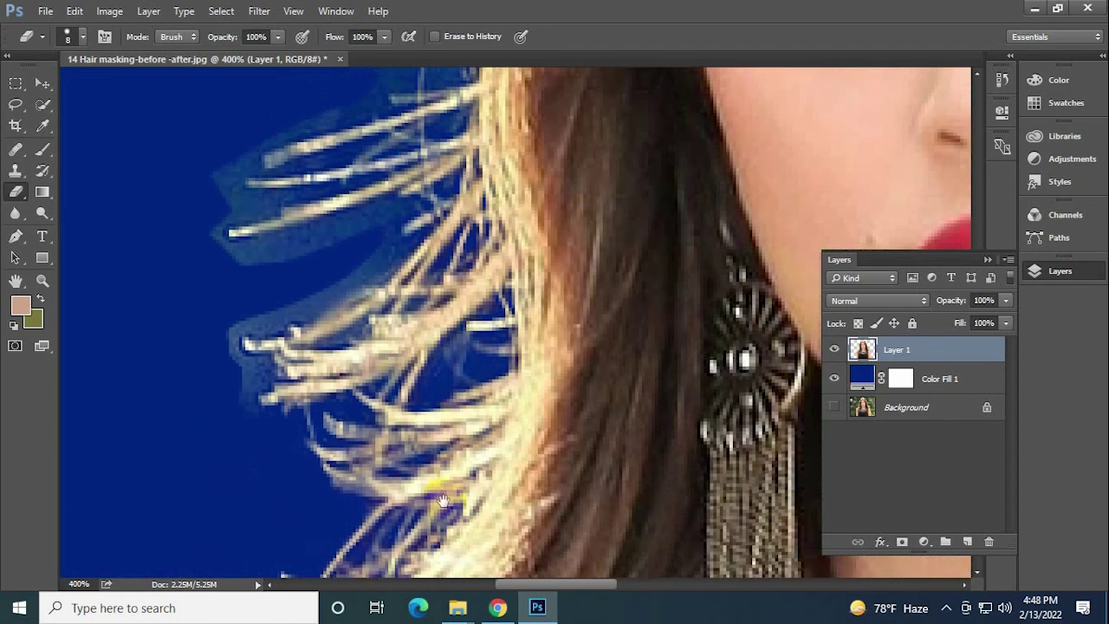
pyautogui.moveTo(460, 353); pyautogui.dragTo(443, 379)
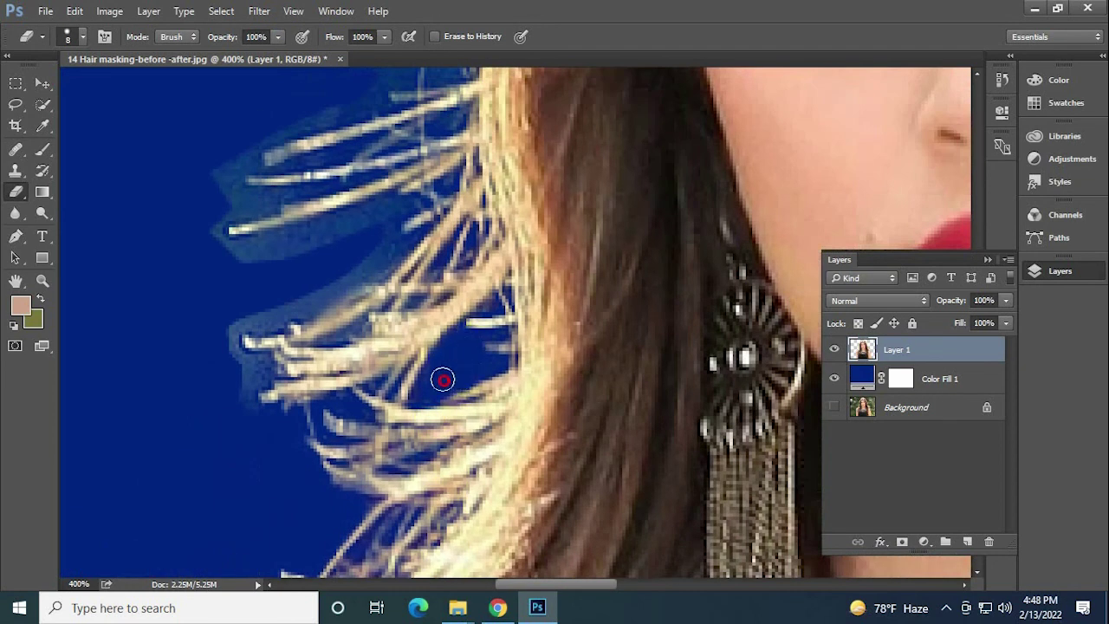
pyautogui.moveTo(327, 407)
pyautogui.mouseDown()
pyautogui.moveTo(310, 421)
pyautogui.moveTo(248, 401)
pyautogui.moveTo(265, 373)
pyautogui.moveTo(235, 352)
pyautogui.moveTo(260, 322)
pyautogui.moveTo(329, 292)
pyautogui.moveTo(386, 245)
pyautogui.moveTo(361, 283)
pyautogui.moveTo(307, 314)
pyautogui.moveTo(293, 284)
pyautogui.mouseUp()
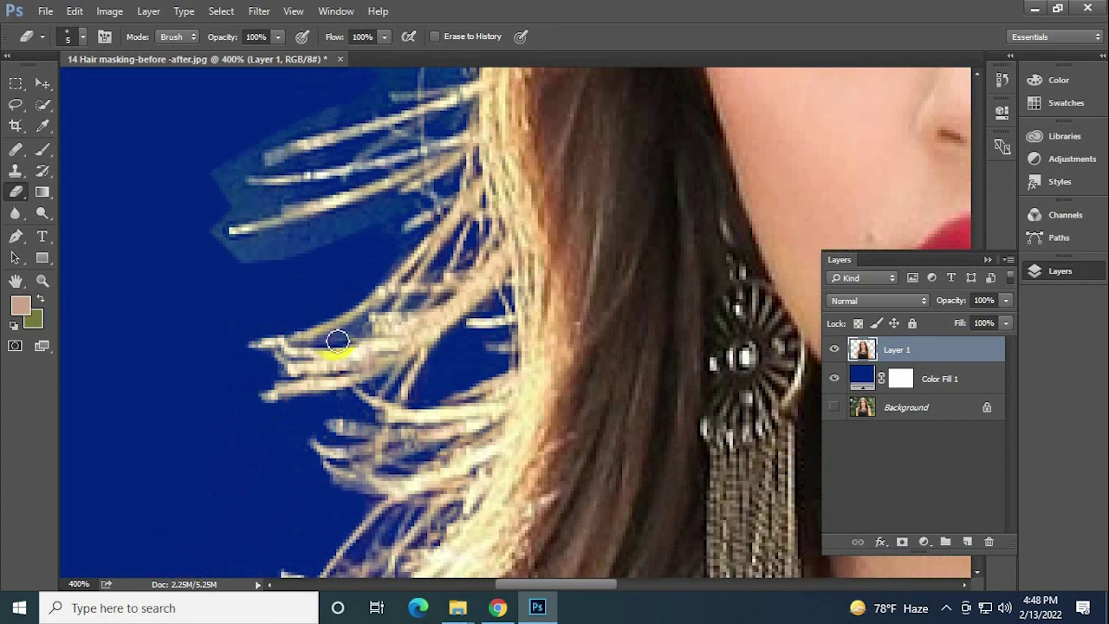
pyautogui.moveTo(337, 340)
pyautogui.mouseDown()
pyautogui.moveTo(371, 317)
pyautogui.moveTo(329, 347)
pyautogui.moveTo(347, 338)
pyautogui.moveTo(235, 362)
pyautogui.mouseUp()
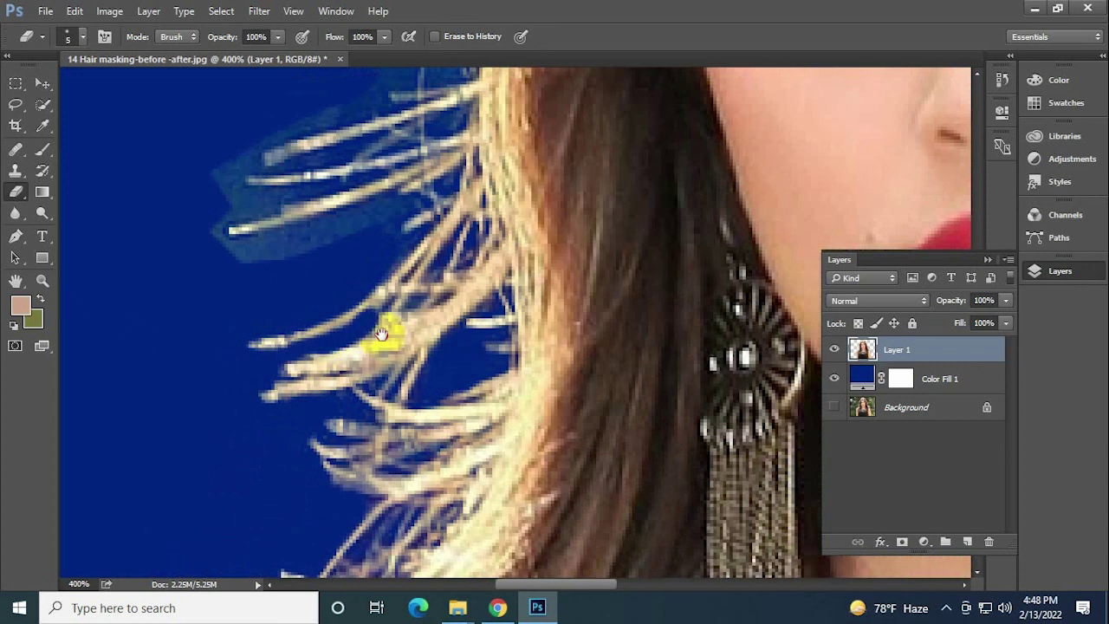
pyautogui.moveTo(381, 333); pyautogui.dragTo(579, 439)
pyautogui.moveTo(624, 366)
pyautogui.mouseDown()
pyautogui.moveTo(473, 407)
pyautogui.moveTo(629, 371)
pyautogui.mouseUp()
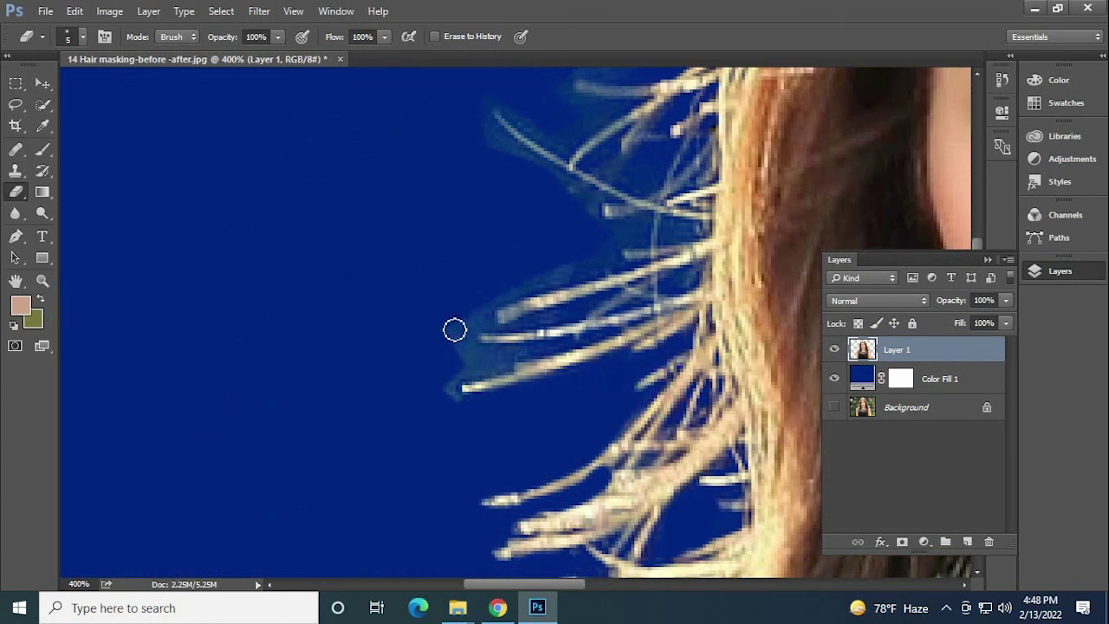
# Enlarge the eraser slightly and erase the grey halo and stray strand tips.
pyautogui.press(']')
pyautogui.press(']')
pyautogui.moveTo(461, 304)
pyautogui.mouseDown()
pyautogui.moveTo(575, 265)
pyautogui.moveTo(441, 337)
pyautogui.moveTo(500, 302)
pyautogui.moveTo(468, 329)
pyautogui.moveTo(510, 362)
pyautogui.moveTo(408, 381)
pyautogui.moveTo(368, 411)
pyautogui.mouseUp()
pyautogui.moveTo(665, 346); pyautogui.dragTo(284, 354)
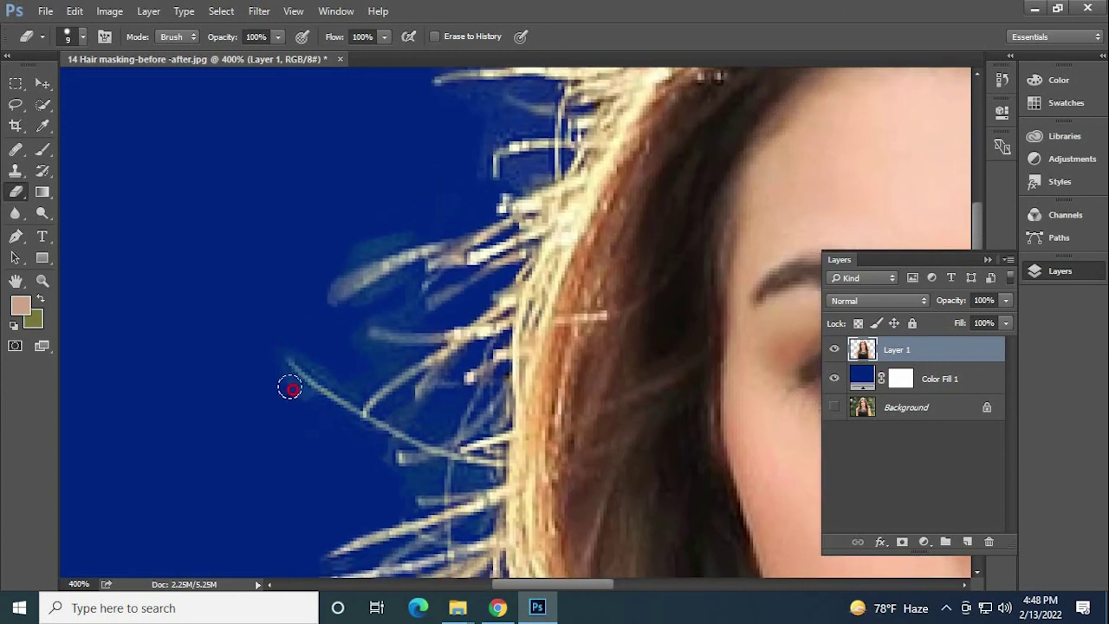
pyautogui.moveTo(274, 341)
pyautogui.mouseDown()
pyautogui.moveTo(354, 374)
pyautogui.moveTo(354, 445)
pyautogui.moveTo(453, 476)
pyautogui.moveTo(346, 485)
pyautogui.mouseUp()
pyautogui.moveTo(428, 413)
pyautogui.mouseDown()
pyautogui.moveTo(427, 390)
pyautogui.moveTo(470, 408)
pyautogui.moveTo(460, 426)
pyautogui.moveTo(419, 402)
pyautogui.mouseUp()
# Erase the faint stray strands, curved strand and bright blob along the left hair edge.
pyautogui.moveTo(415, 233); pyautogui.dragTo(278, 311)
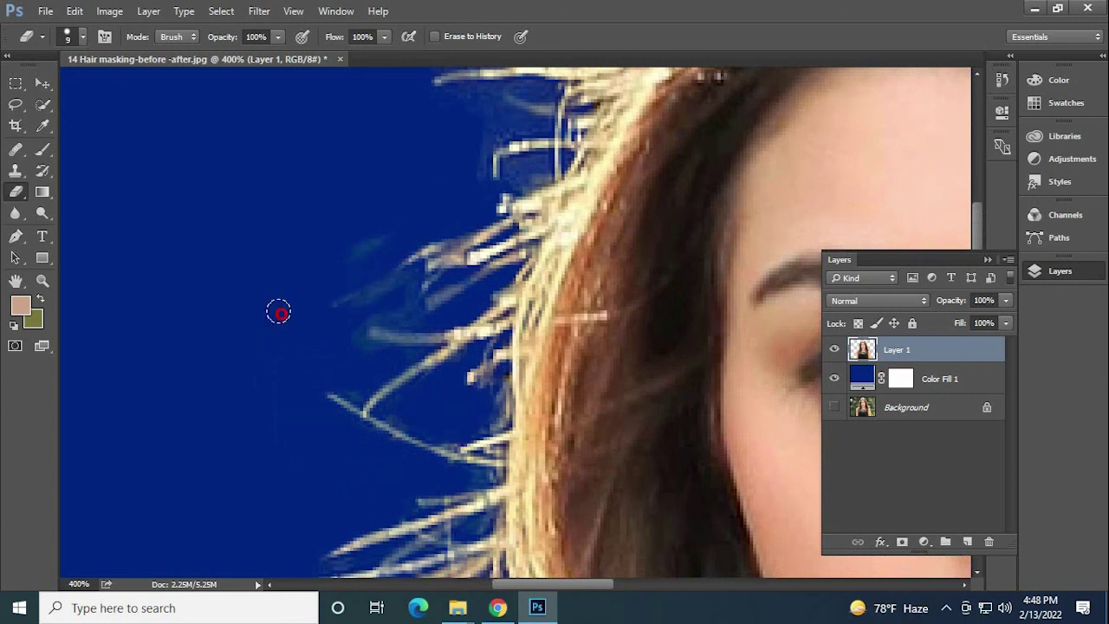
pyautogui.moveTo(366, 249); pyautogui.dragTo(420, 229)
pyautogui.moveTo(408, 259); pyautogui.dragTo(396, 248)
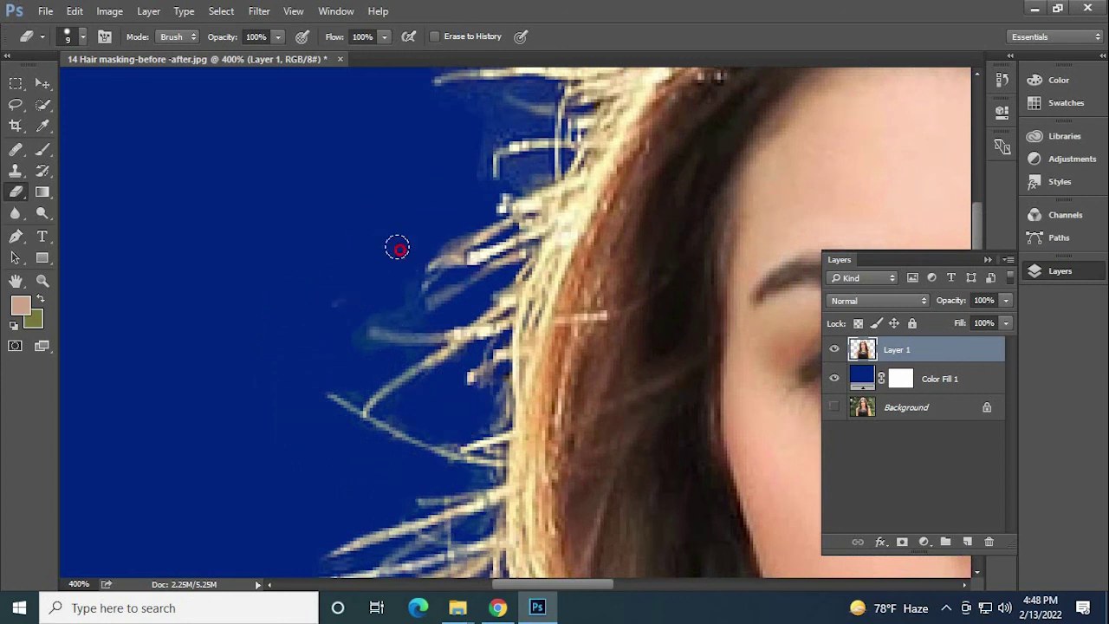
pyautogui.moveTo(380, 295)
pyautogui.mouseDown()
pyautogui.moveTo(469, 279)
pyautogui.moveTo(334, 329)
pyautogui.moveTo(401, 331)
pyautogui.moveTo(441, 317)
pyautogui.mouseUp()
pyautogui.moveTo(488, 495)
pyautogui.mouseDown()
pyautogui.moveTo(479, 526)
pyautogui.moveTo(414, 435)
pyautogui.mouseUp()
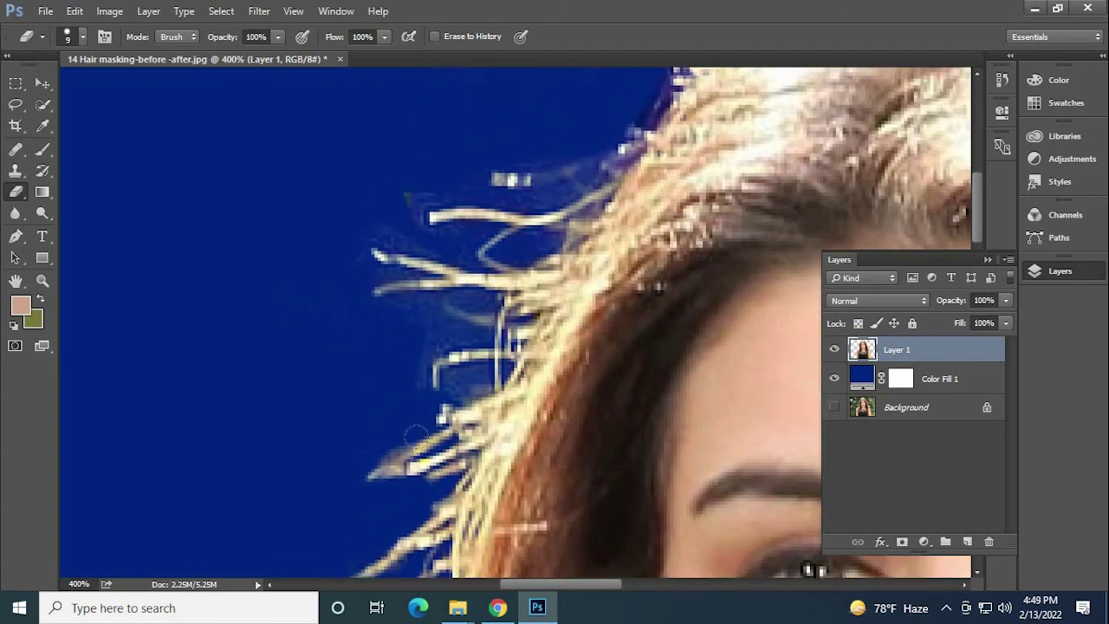
pyautogui.moveTo(458, 381); pyautogui.dragTo(362, 382)
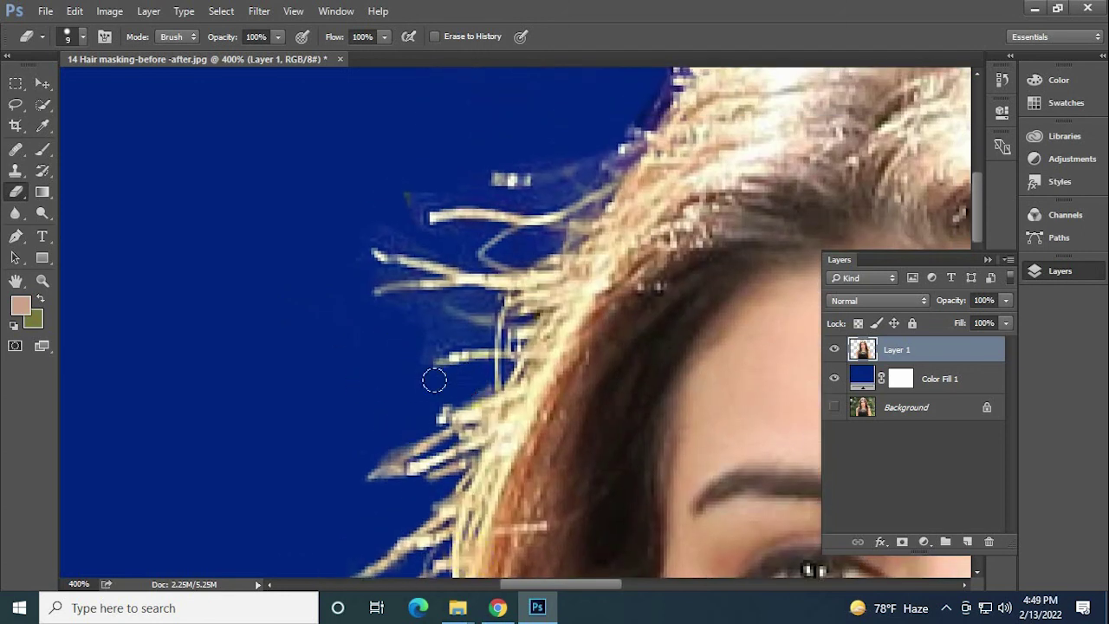
pyautogui.moveTo(434, 380)
pyautogui.mouseDown()
pyautogui.moveTo(433, 332)
pyautogui.moveTo(473, 306)
pyautogui.moveTo(358, 309)
pyautogui.mouseUp()
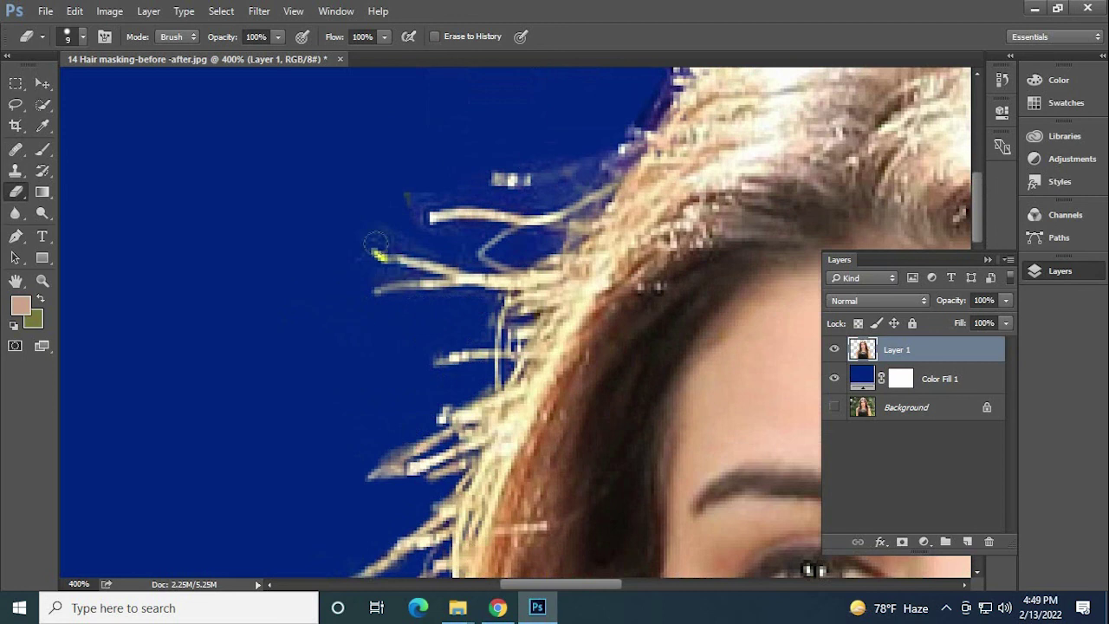
pyautogui.moveTo(399, 231); pyautogui.dragTo(503, 242)
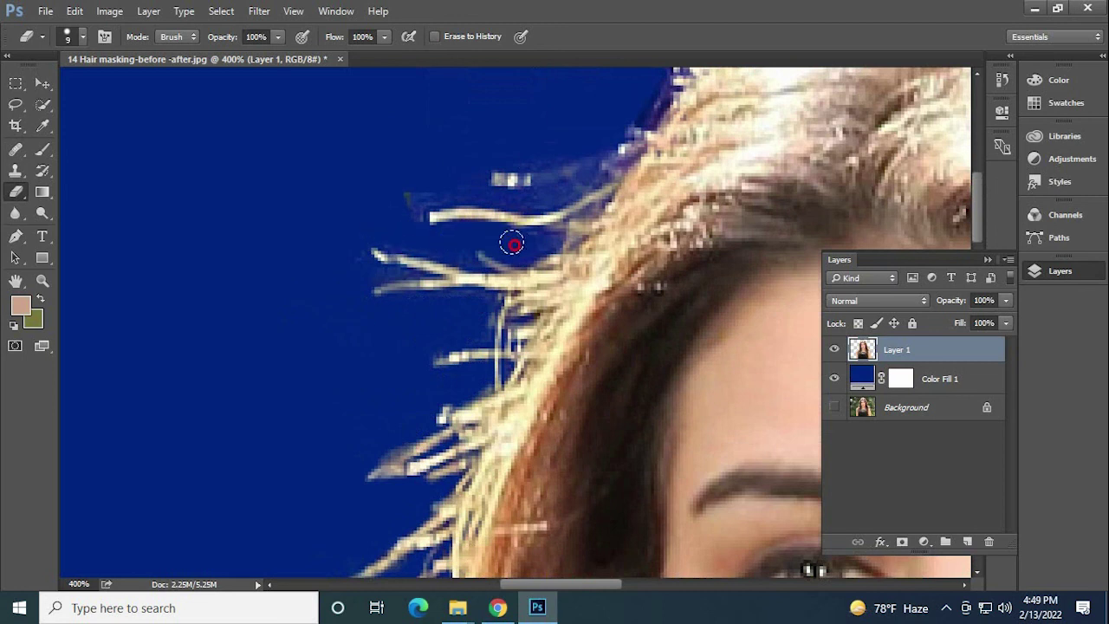
pyautogui.moveTo(384, 208)
pyautogui.mouseDown()
pyautogui.moveTo(493, 178)
pyautogui.moveTo(559, 178)
pyautogui.moveTo(607, 136)
pyautogui.moveTo(597, 163)
pyautogui.moveTo(507, 178)
pyautogui.mouseUp()
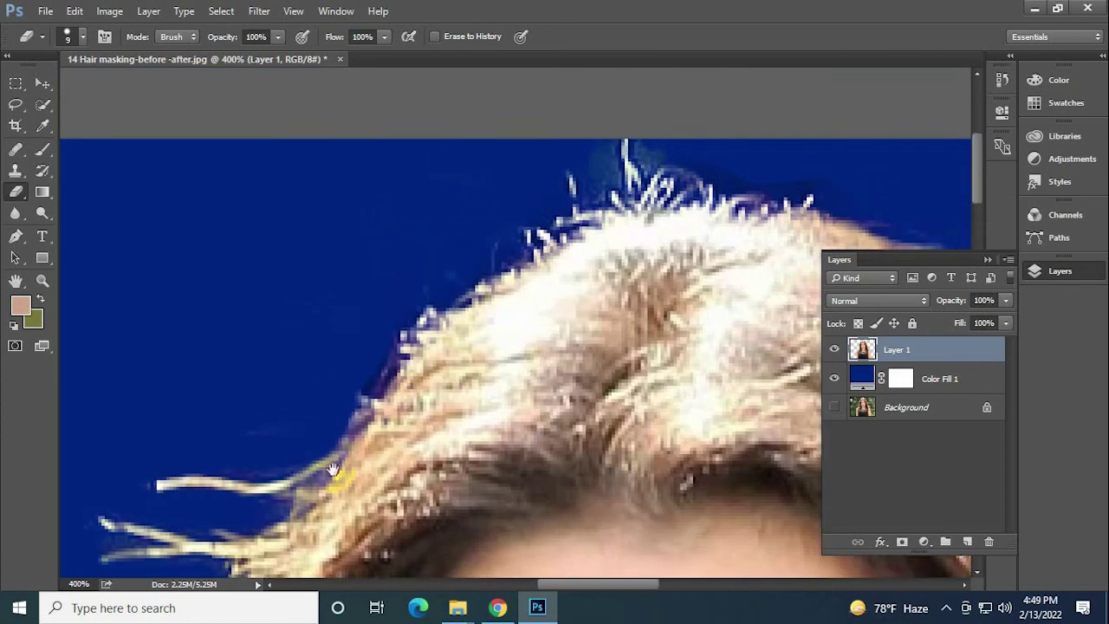
pyautogui.moveTo(612, 189); pyautogui.dragTo(406, 292)
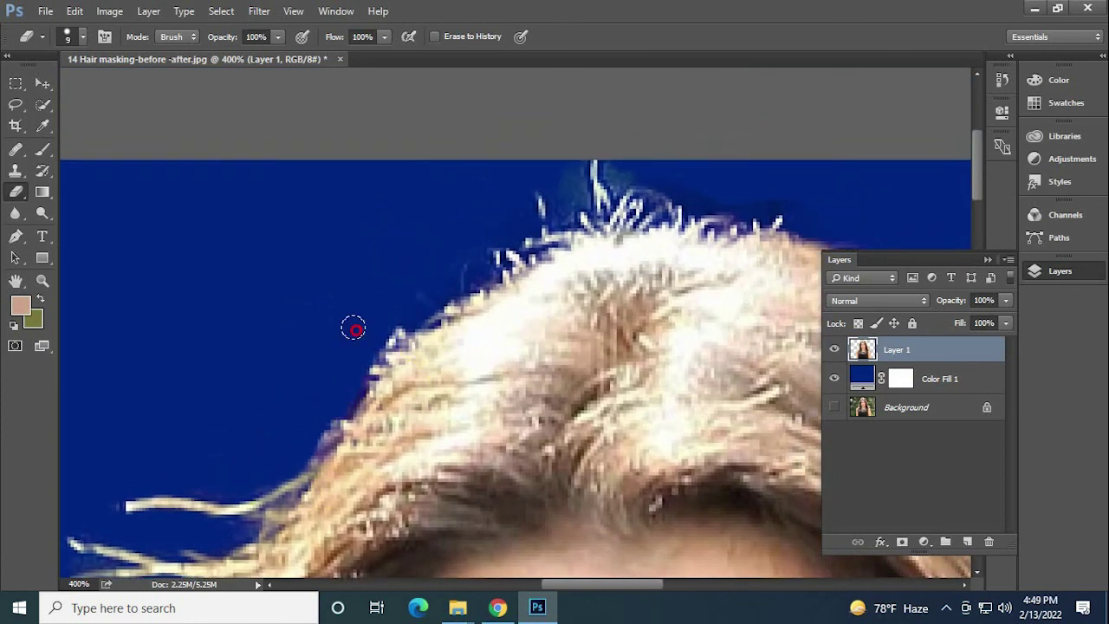
# Erase stray strands above the head plus the smudge and yellow fringe along the right edge.
pyautogui.moveTo(498, 220)
pyautogui.mouseDown()
pyautogui.moveTo(542, 203)
pyautogui.moveTo(574, 165)
pyautogui.moveTo(799, 205)
pyautogui.mouseUp()
pyautogui.moveTo(502, 342); pyautogui.dragTo(173, 368)
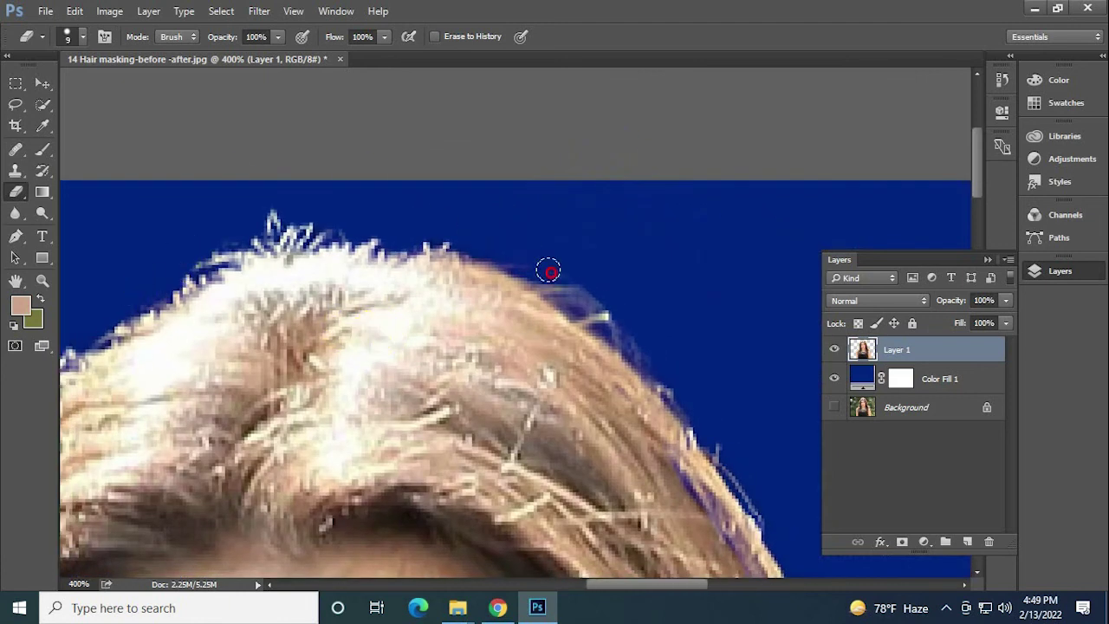
pyautogui.moveTo(548, 271); pyautogui.dragTo(658, 351)
pyautogui.moveTo(466, 284)
pyautogui.mouseDown()
pyautogui.moveTo(401, 276)
pyautogui.moveTo(189, 150)
pyautogui.mouseUp()
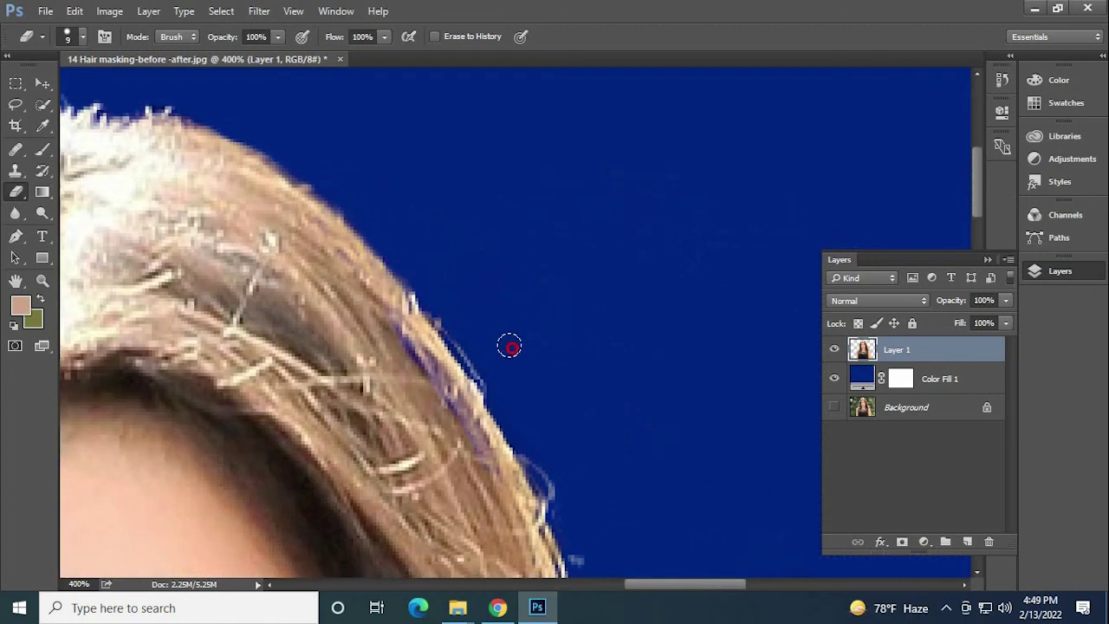
pyautogui.moveTo(509, 346)
pyautogui.mouseDown()
pyautogui.moveTo(458, 292)
pyautogui.moveTo(433, 216)
pyautogui.mouseUp()
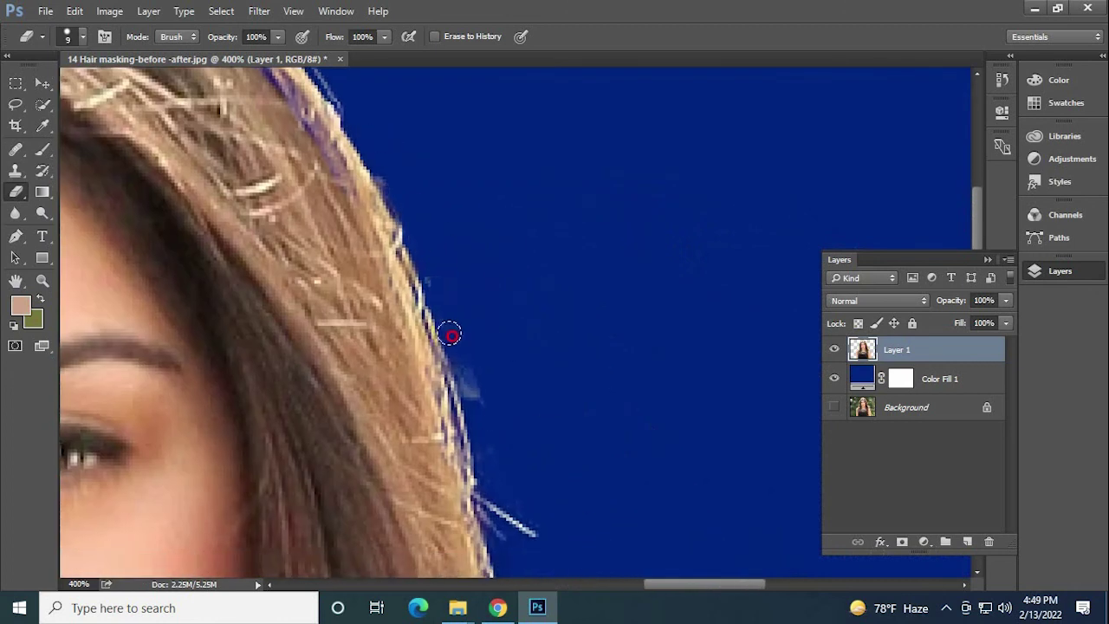
pyautogui.moveTo(451, 335)
pyautogui.mouseDown()
pyautogui.moveTo(455, 322)
pyautogui.moveTo(485, 457)
pyautogui.moveTo(520, 498)
pyautogui.moveTo(476, 259)
pyautogui.moveTo(396, 223)
pyautogui.mouseUp()
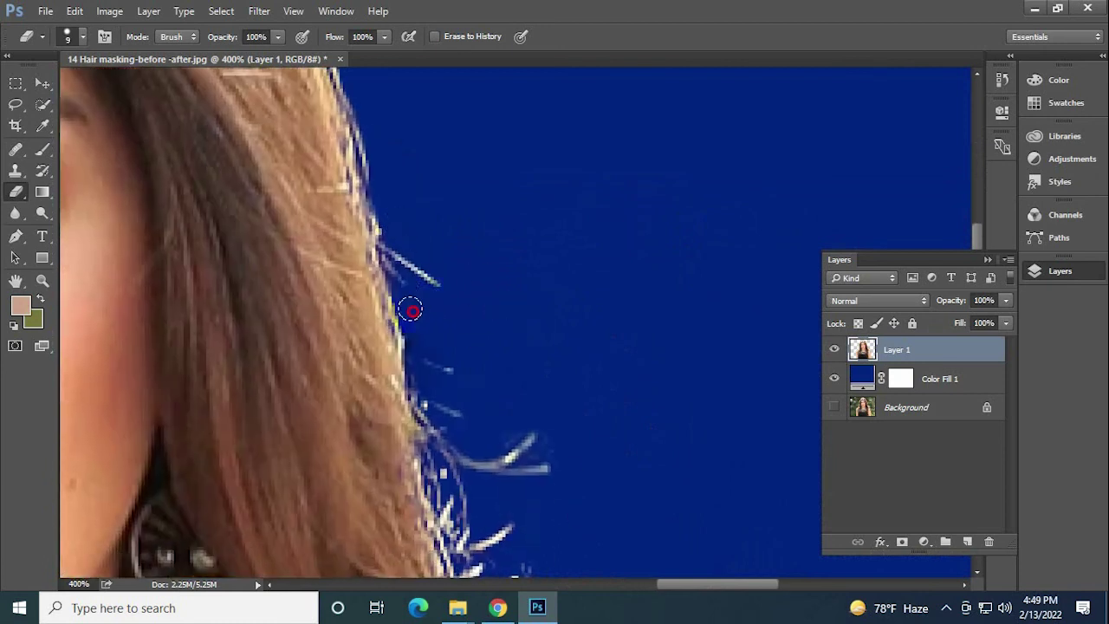
pyautogui.moveTo(411, 310)
pyautogui.mouseDown()
pyautogui.moveTo(408, 334)
pyautogui.moveTo(470, 389)
pyautogui.mouseUp()
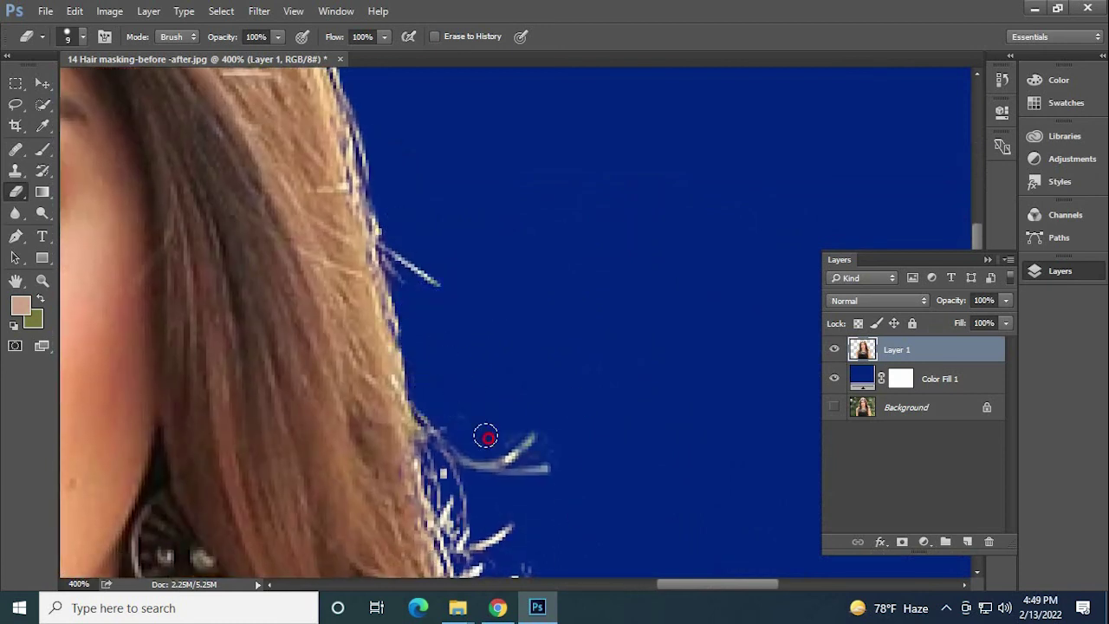
pyautogui.moveTo(462, 438)
pyautogui.mouseDown()
pyautogui.moveTo(517, 435)
pyautogui.moveTo(376, 182)
pyautogui.moveTo(314, 142)
pyautogui.mouseUp()
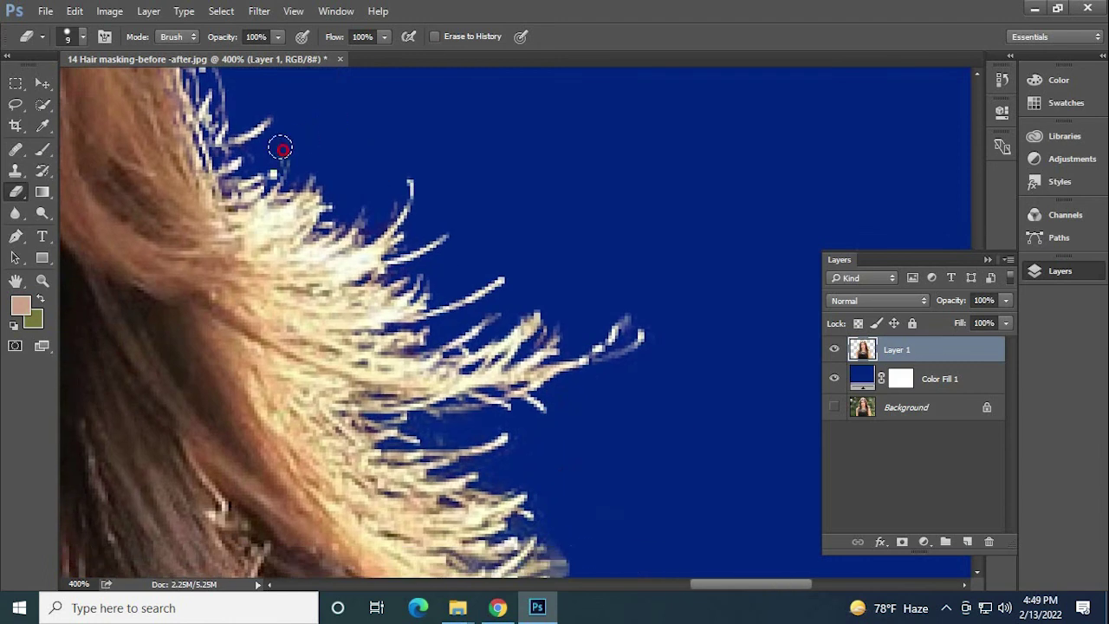
# Erase the curly stray strand tips and greyish fringe on the flyaway hair ends.
pyautogui.moveTo(375, 205); pyautogui.dragTo(466, 143)
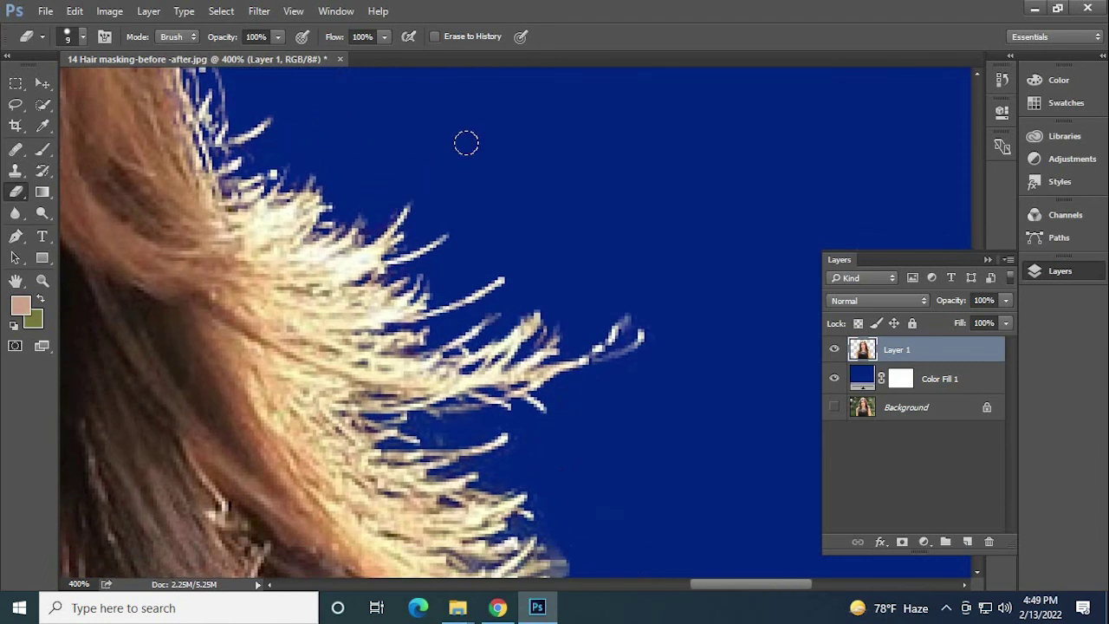
pyautogui.moveTo(586, 390); pyautogui.dragTo(676, 302)
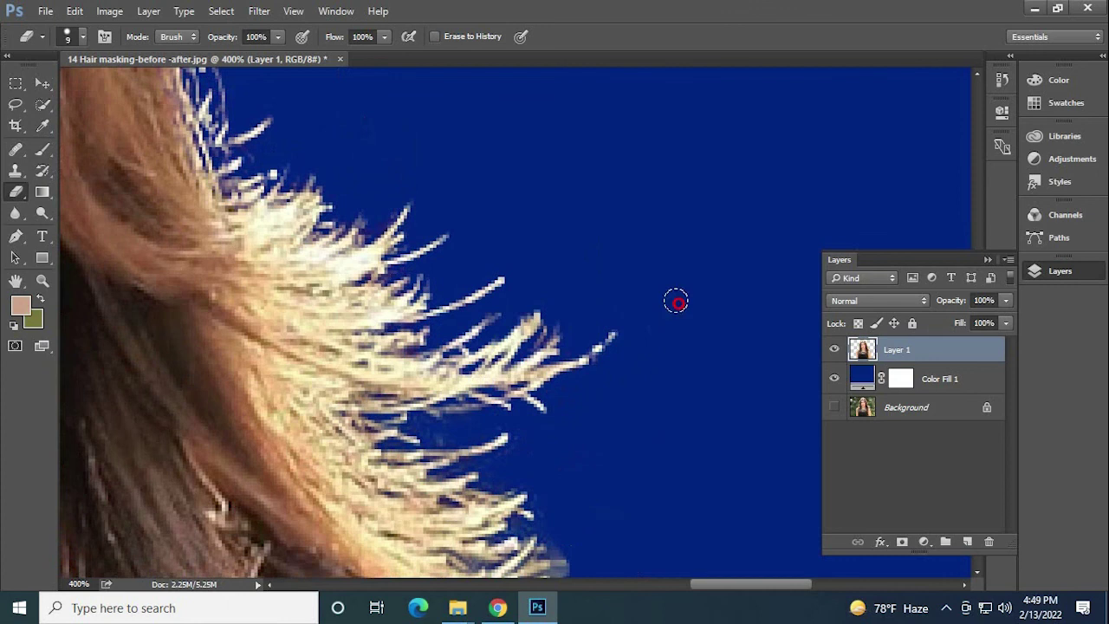
pyautogui.moveTo(566, 453); pyautogui.dragTo(485, 252)
pyautogui.moveTo(433, 216)
pyautogui.mouseDown()
pyautogui.moveTo(346, 218)
pyautogui.moveTo(371, 215)
pyautogui.mouseUp()
pyautogui.moveTo(453, 260); pyautogui.dragTo(433, 260)
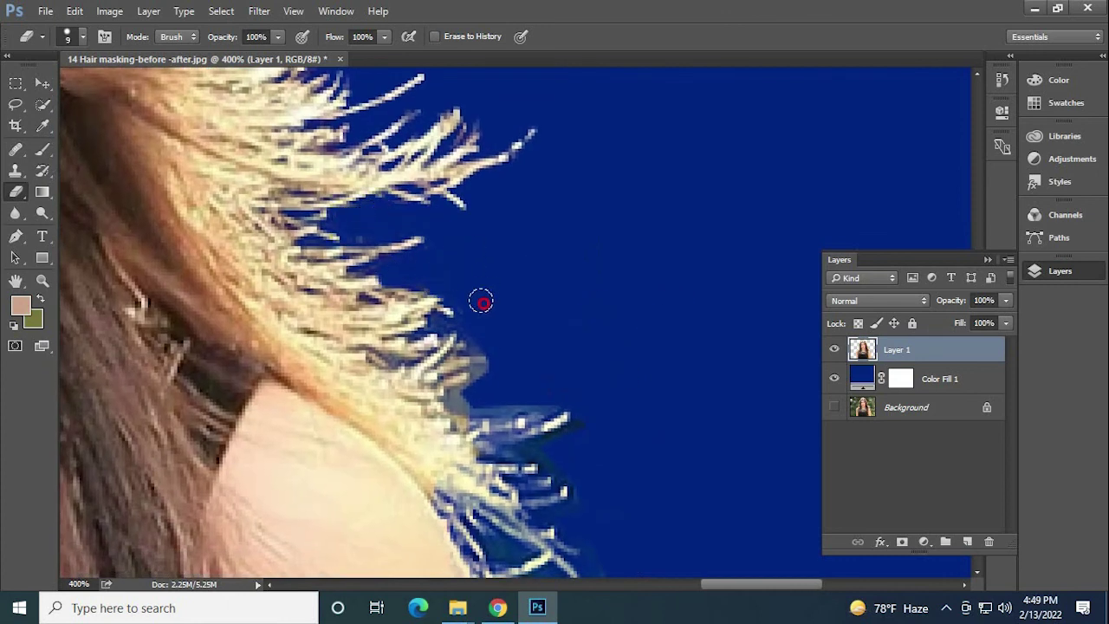
pyautogui.moveTo(452, 321)
pyautogui.mouseDown()
pyautogui.moveTo(490, 343)
pyautogui.moveTo(453, 395)
pyautogui.mouseUp()
pyautogui.moveTo(562, 386); pyautogui.dragTo(466, 414)
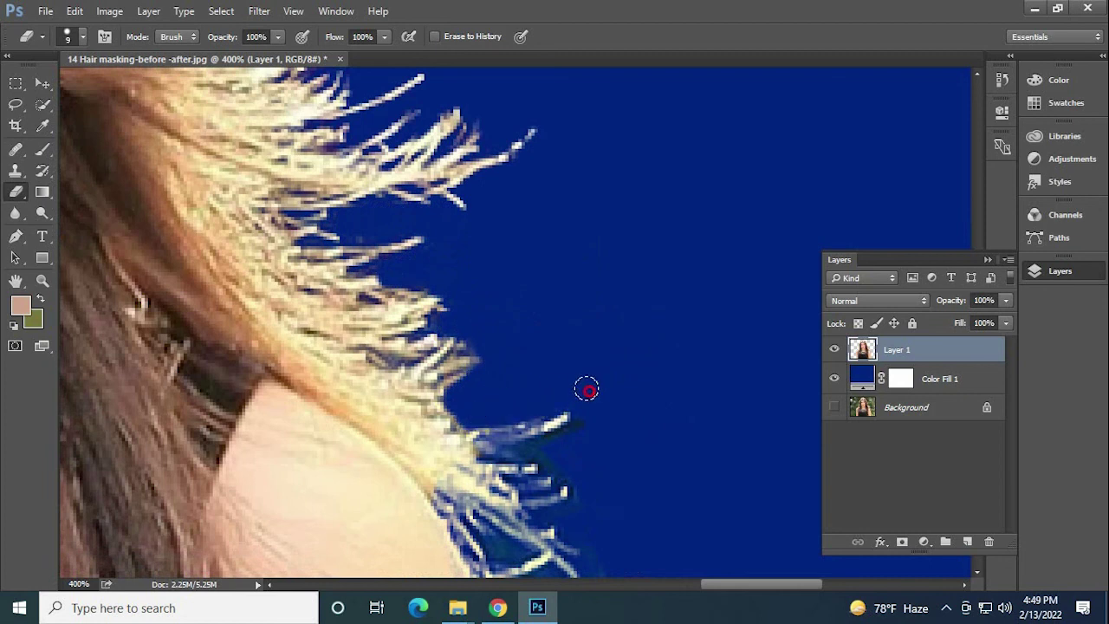
pyautogui.moveTo(587, 389)
pyautogui.mouseDown()
pyautogui.moveTo(522, 421)
pyautogui.moveTo(564, 421)
pyautogui.moveTo(505, 446)
pyautogui.mouseUp()
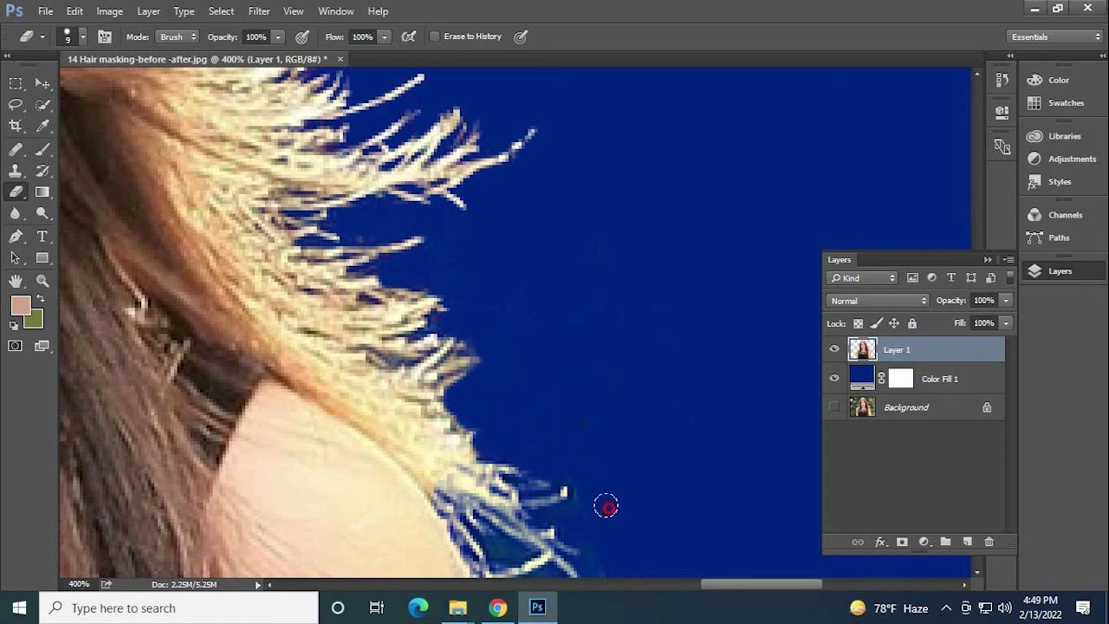
# Erase the dark strands beside the shoulder and zoom out to fit the image.
pyautogui.moveTo(577, 473)
pyautogui.mouseDown()
pyautogui.moveTo(468, 240)
pyautogui.moveTo(356, 245)
pyautogui.moveTo(444, 343)
pyautogui.mouseUp()
pyautogui.moveTo(458, 433)
pyautogui.mouseDown()
pyautogui.moveTo(372, 408)
pyautogui.moveTo(337, 376)
pyautogui.moveTo(342, 446)
pyautogui.mouseUp()
pyautogui.moveTo(338, 390); pyautogui.dragTo(413, 432)
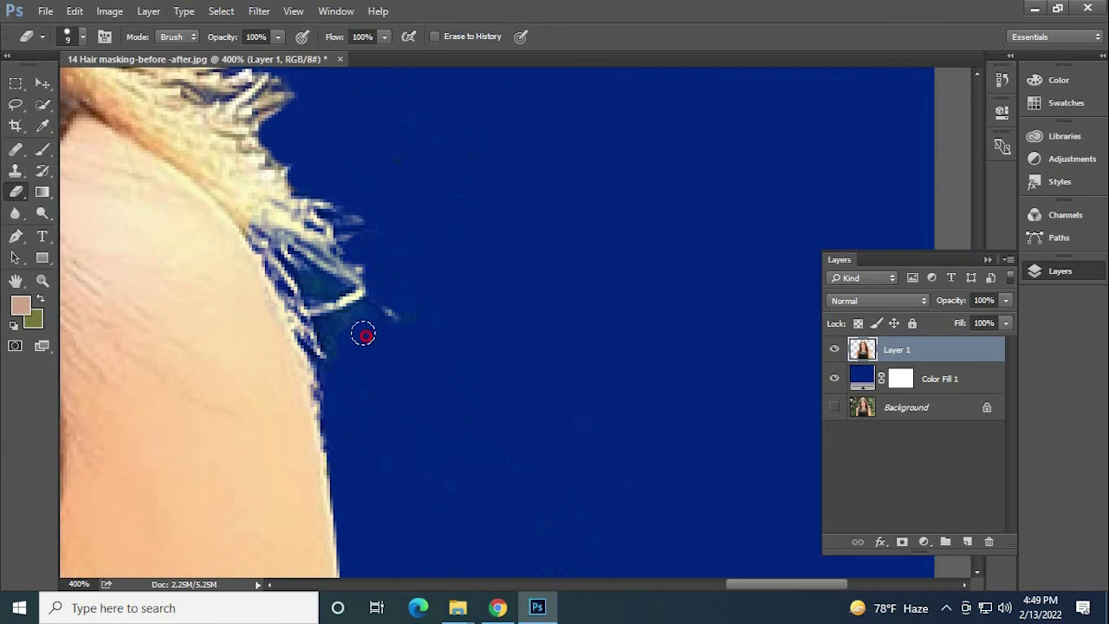
pyautogui.moveTo(363, 335)
pyautogui.mouseDown()
pyautogui.moveTo(291, 255)
pyautogui.moveTo(375, 309)
pyautogui.moveTo(342, 355)
pyautogui.mouseUp()
pyautogui.hotkey('ctrl', '-')
pyautogui.hotkey('ctrl', '-')
pyautogui.hotkey('ctrl', '-')
pyautogui.hotkey('ctrl', '-')
pyautogui.hotkey('ctrl', '-')
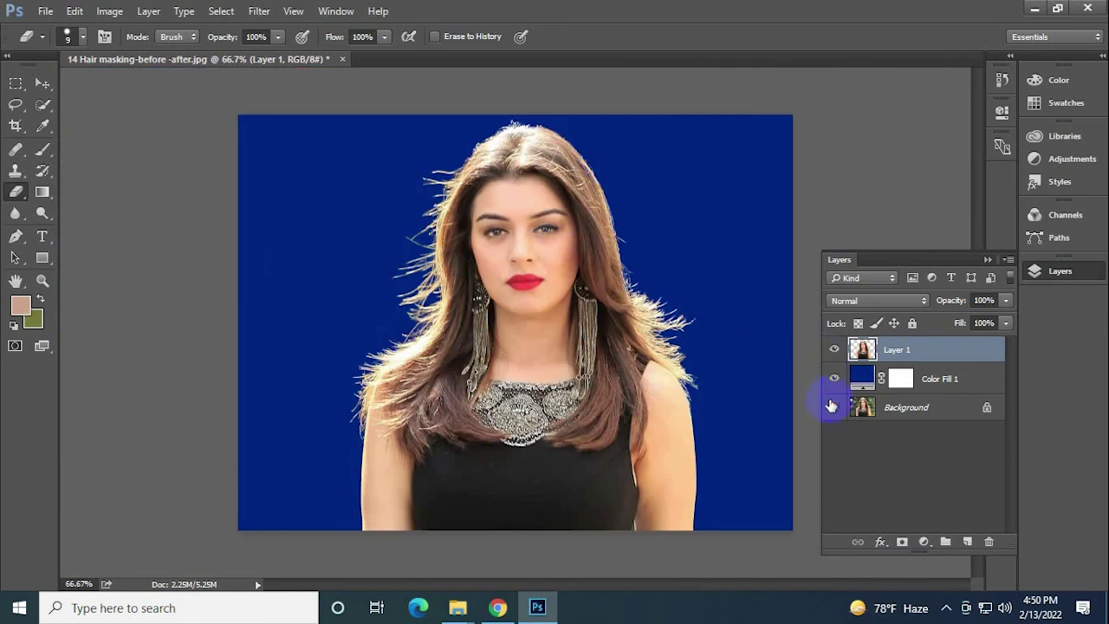
# Hide the blue Color Fill 1 layer to view the cut-out on transparency.
pyautogui.click(834, 379)
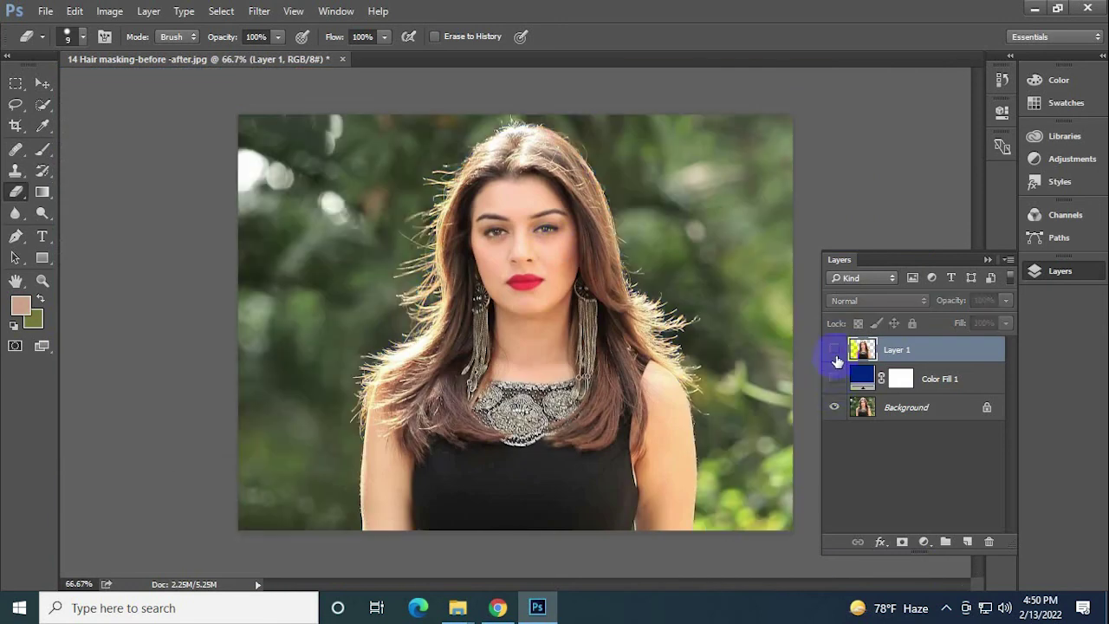
pyautogui.click(832, 381)
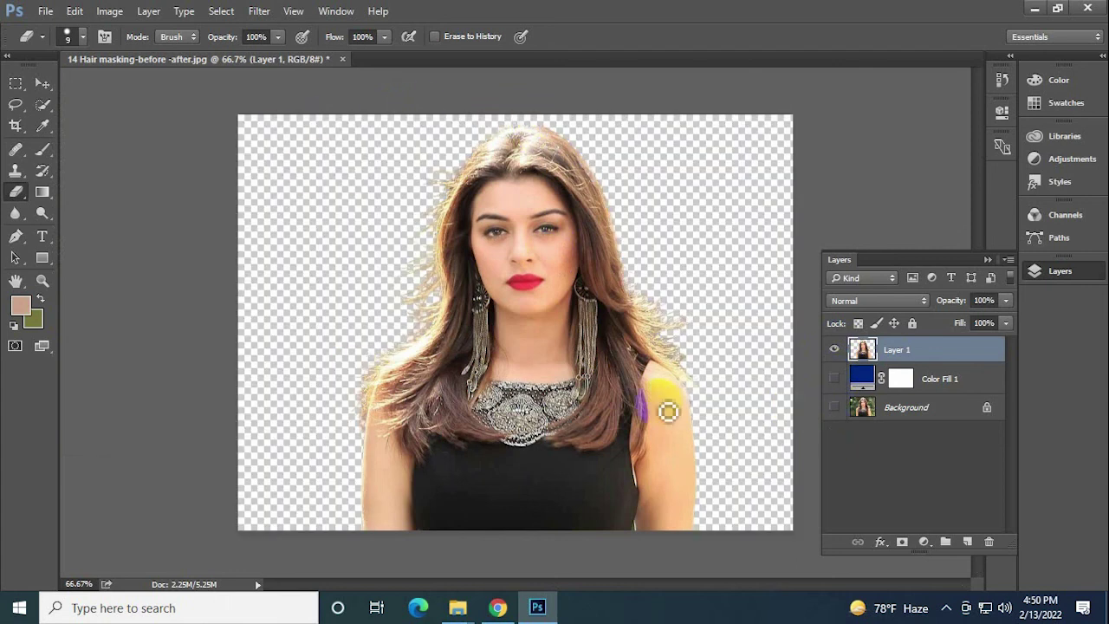
# Add a Solid Color fill layer, Color Fill 2, and move it below Layer 1.
pyautogui.click(923, 542)
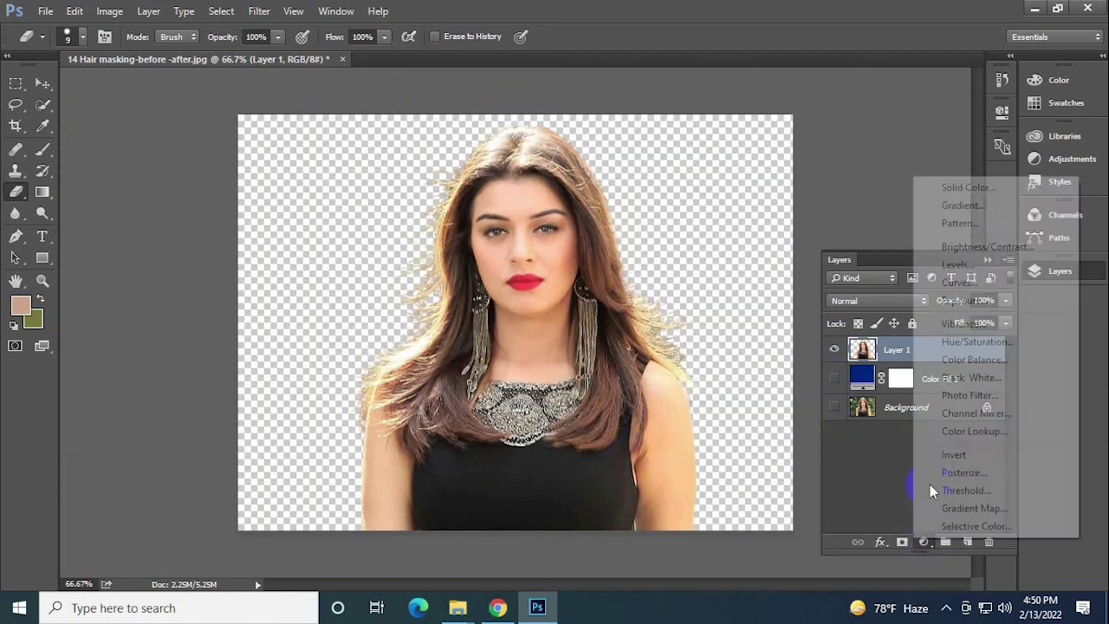
pyautogui.click(967, 187)
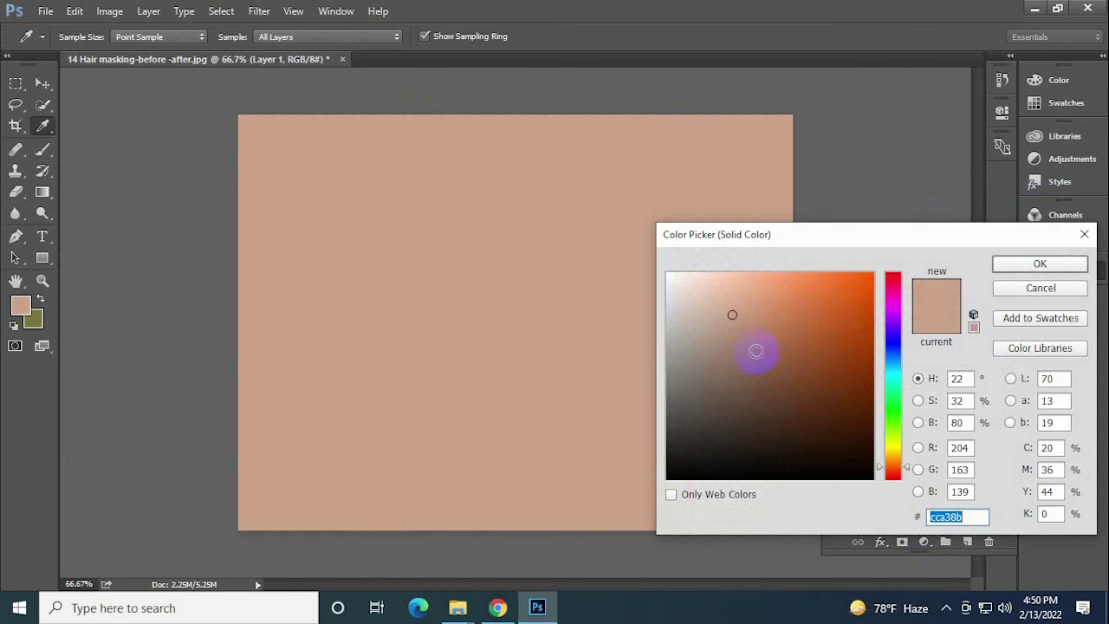
pyautogui.moveTo(688, 275); pyautogui.dragTo(685, 256)
pyautogui.click(1039, 263)
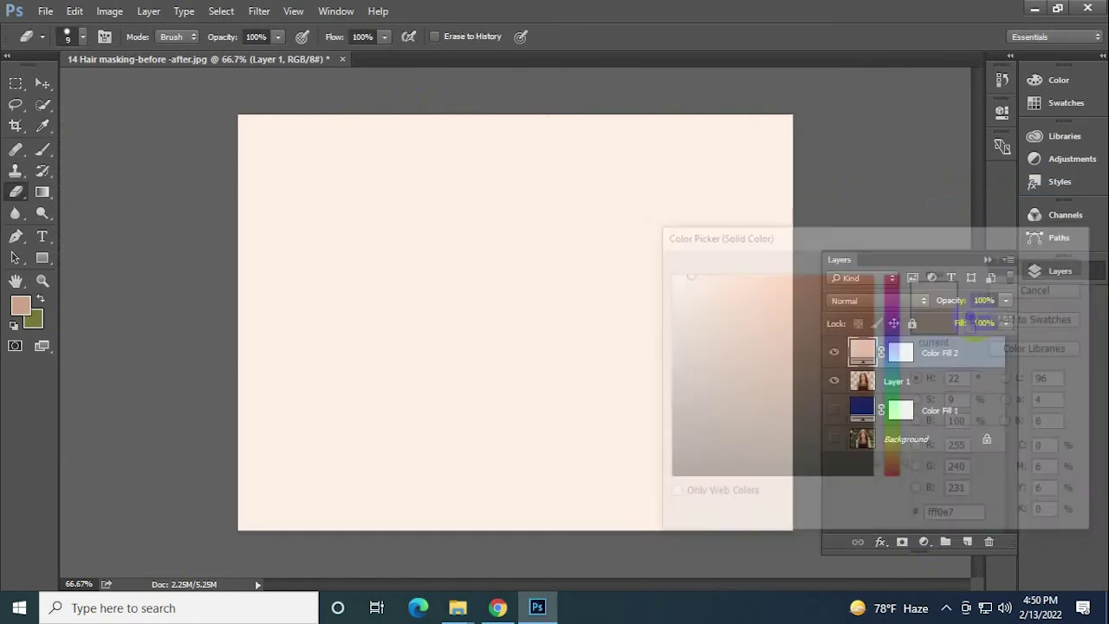
pyautogui.moveTo(942, 360); pyautogui.dragTo(922, 391)
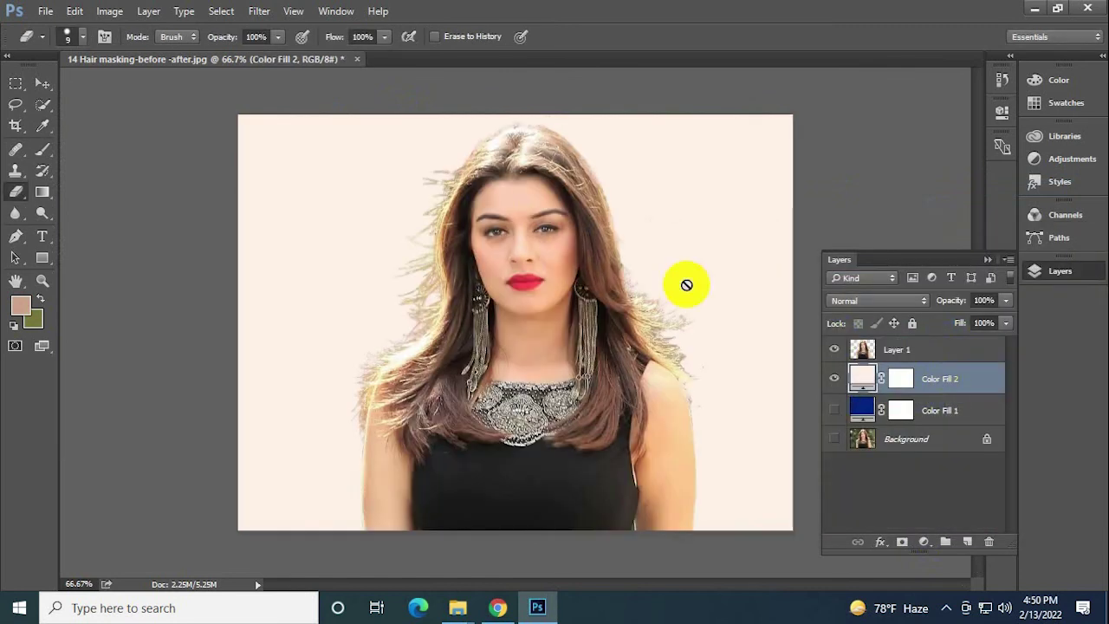
# Change Color Fill 2's colour to brown a16b4c.
pyautogui.doubleClick(863, 379)
pyautogui.click(775, 348)
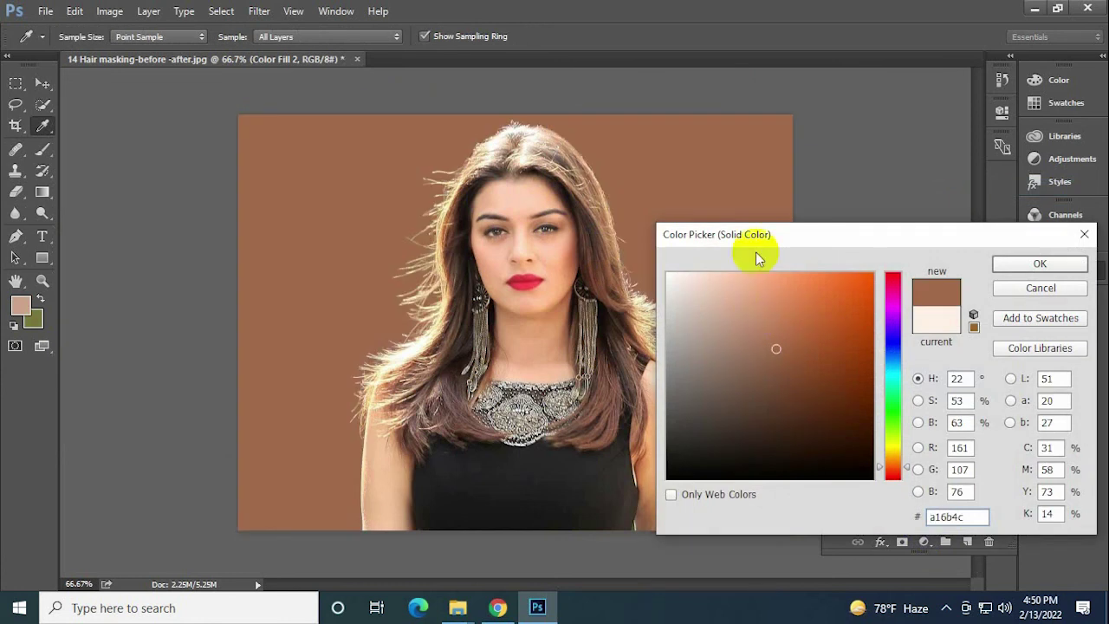
pyautogui.click(1039, 263)
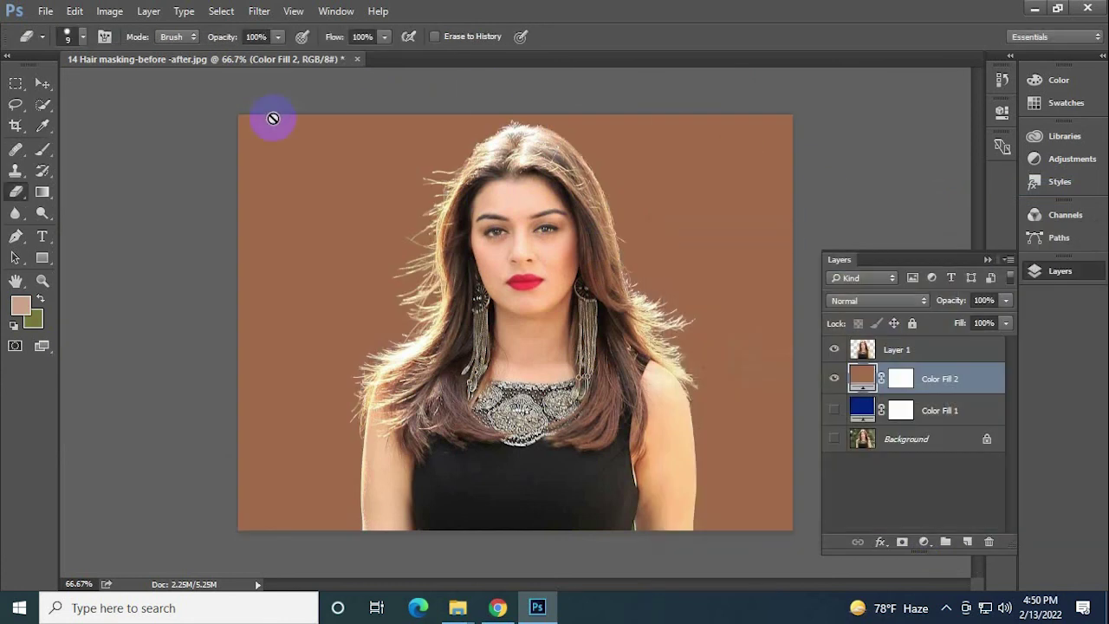